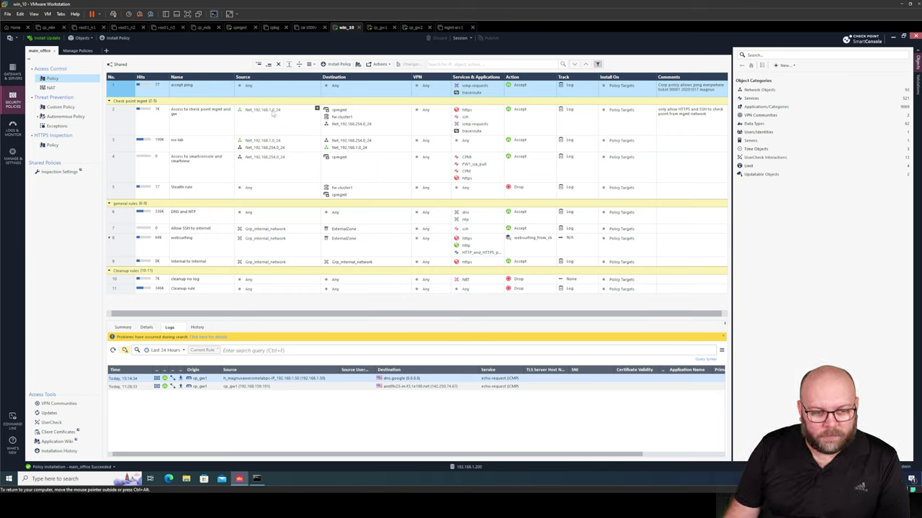
Open the Net_192.168.1.0_24 network object from rule 2's Source and step through its address and net mask fields
{"action": "double_click", "coordinate": [268, 111]}
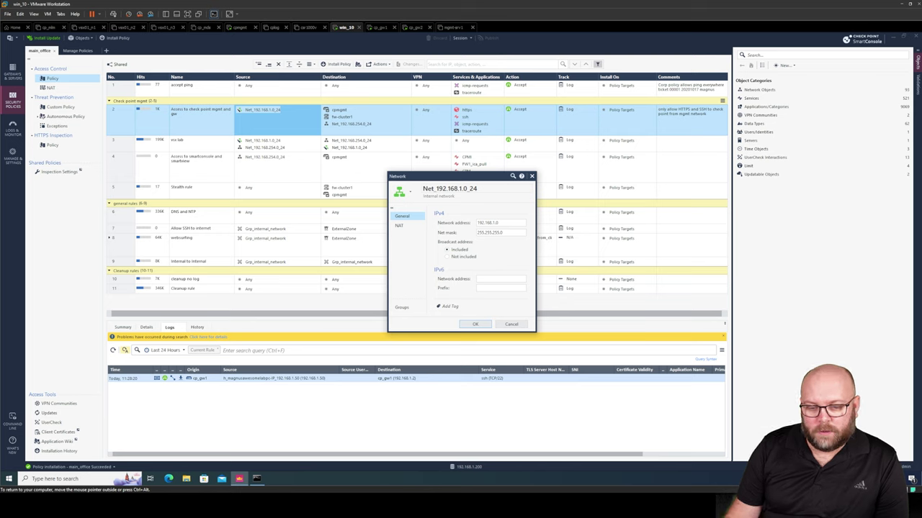
{"action": "key", "text": "ctrl+a"}
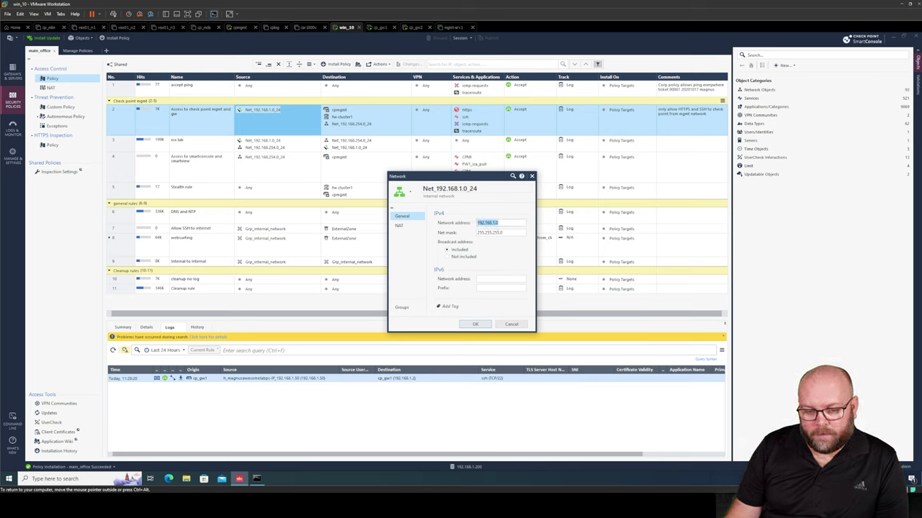
{"action": "key", "text": "Tab"}
{"action": "key", "text": "End"}
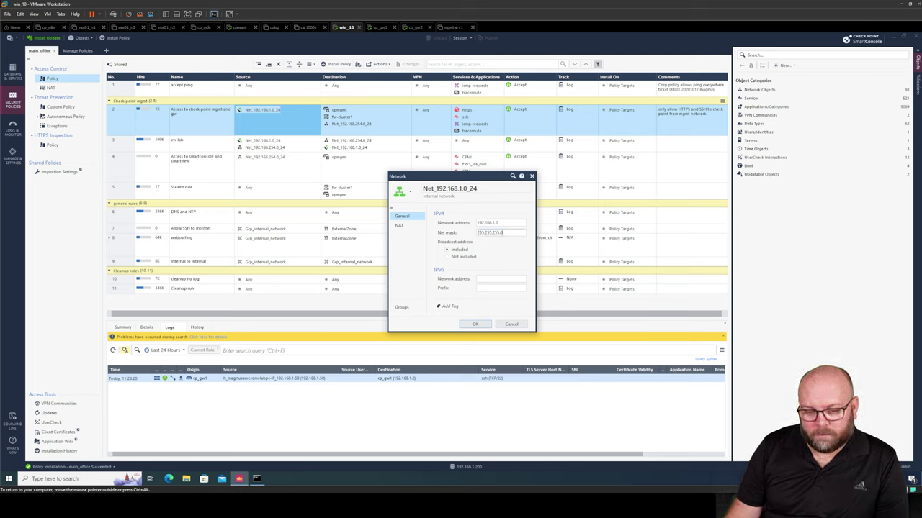
Select the whole Net_192.168.1.0_24 object name text
{"action": "left_click", "coordinate": [444, 188]}
{"action": "left_click", "coordinate": [435, 188]}
{"action": "key", "text": "shift+End"}
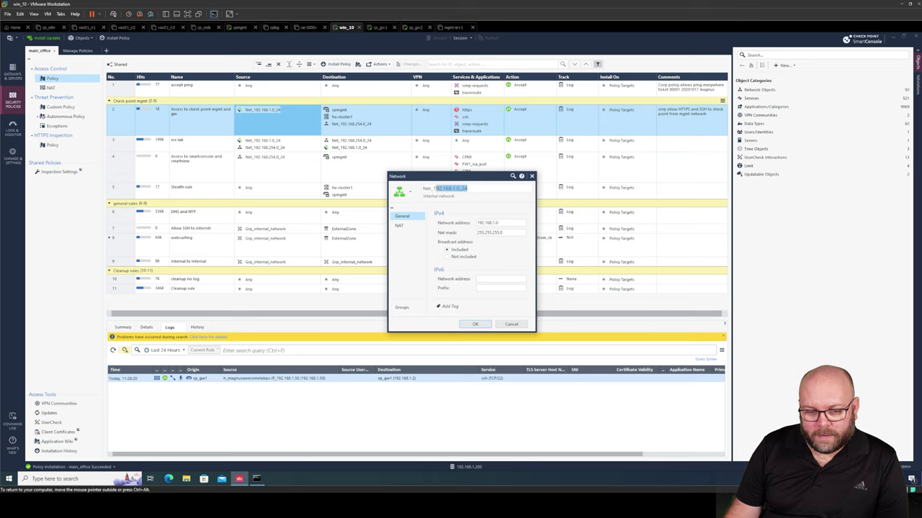
{"action": "key", "text": "ctrl+a"}
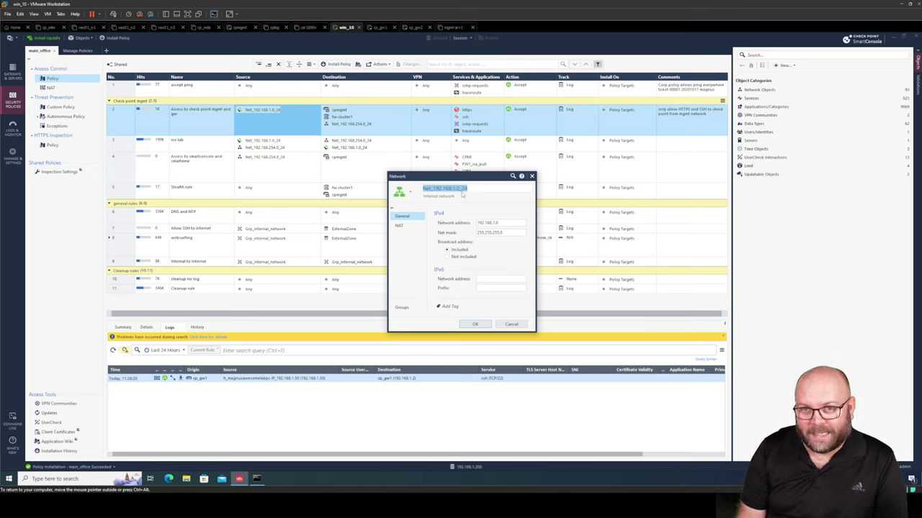
Replace the comment 'Internal network' with 'internal network halmstad sweden'
{"action": "left_click", "coordinate": [461, 196]}
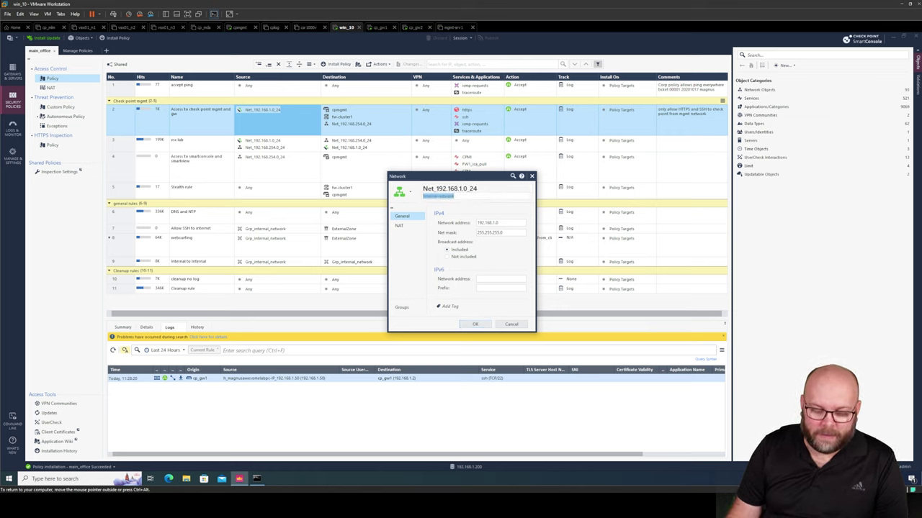
{"action": "key", "text": "Delete"}
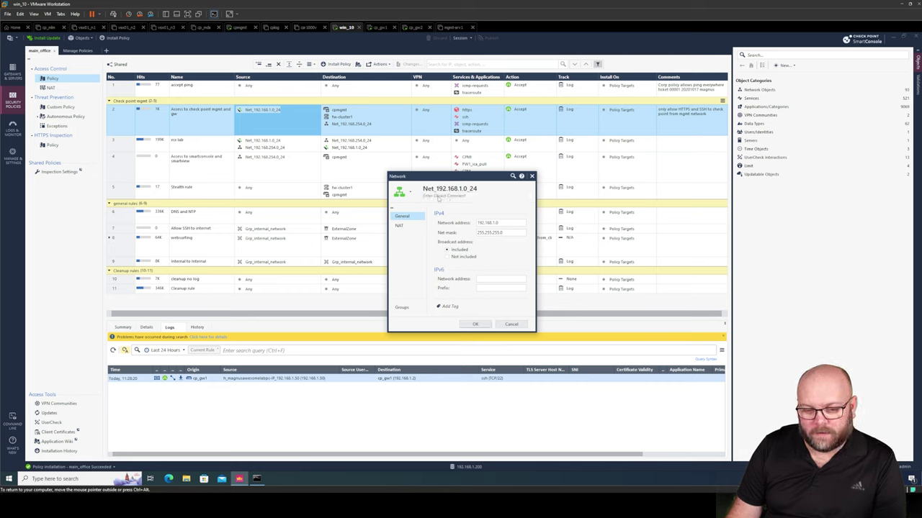
{"action": "left_click", "coordinate": [439, 198]}
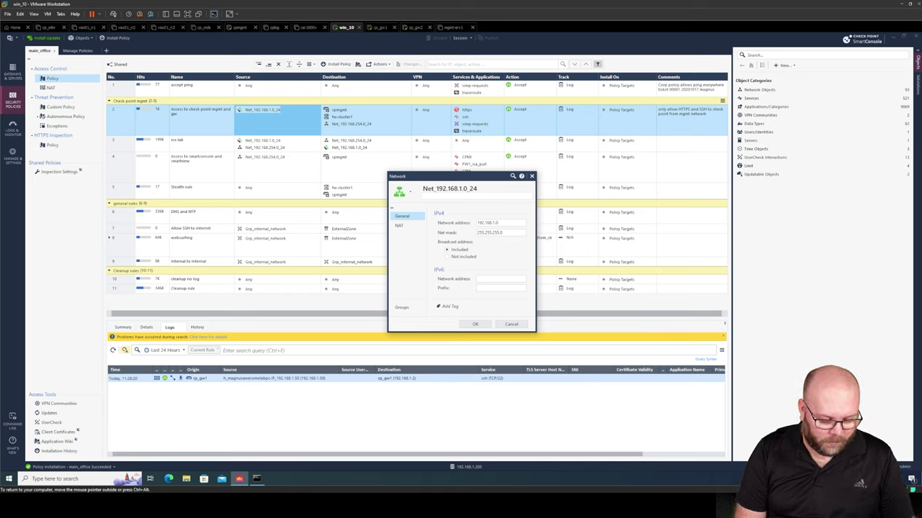
{"action": "type", "text": "internal network"}
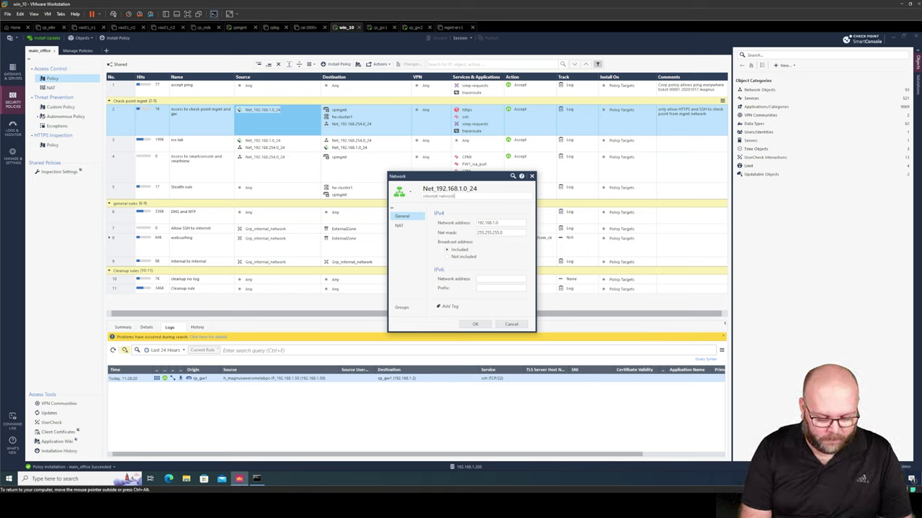
{"action": "type", "text": " halmstad"}
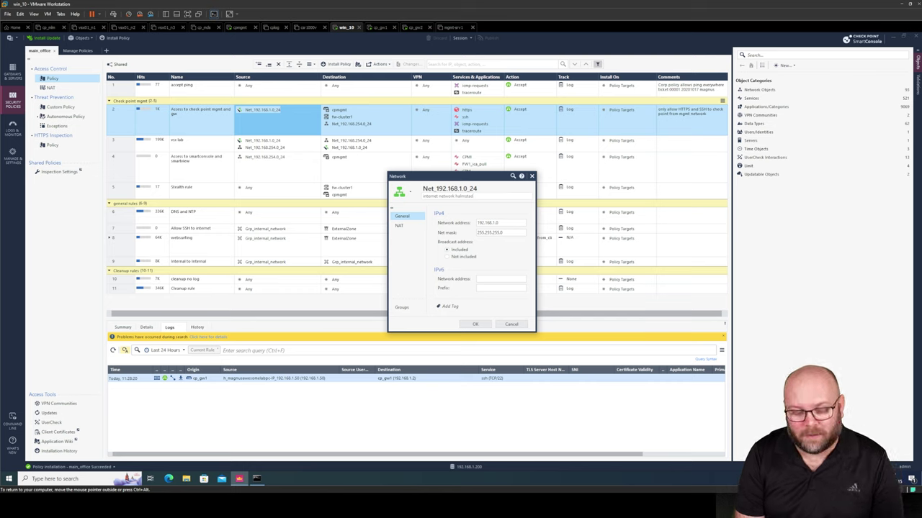
{"action": "type", "text": " sweden"}
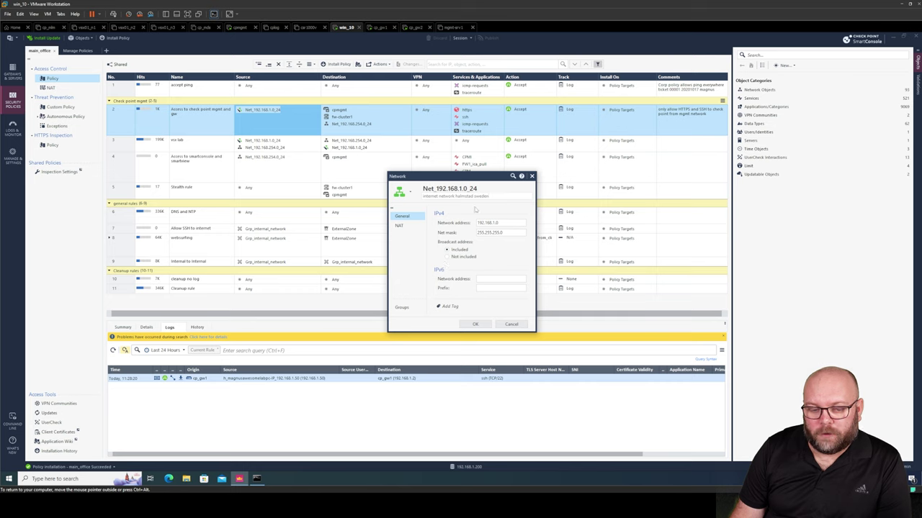
{"action": "left_click", "coordinate": [440, 189]}
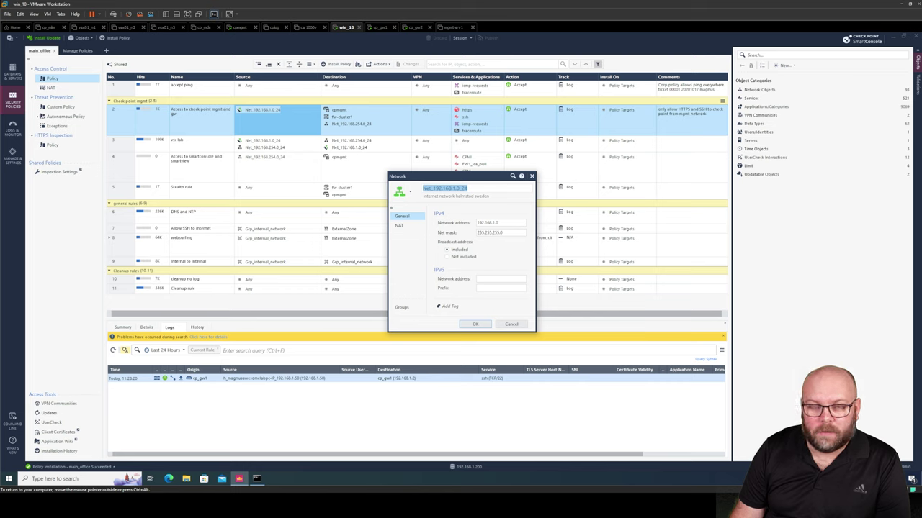
{"action": "left_click", "coordinate": [489, 201]}
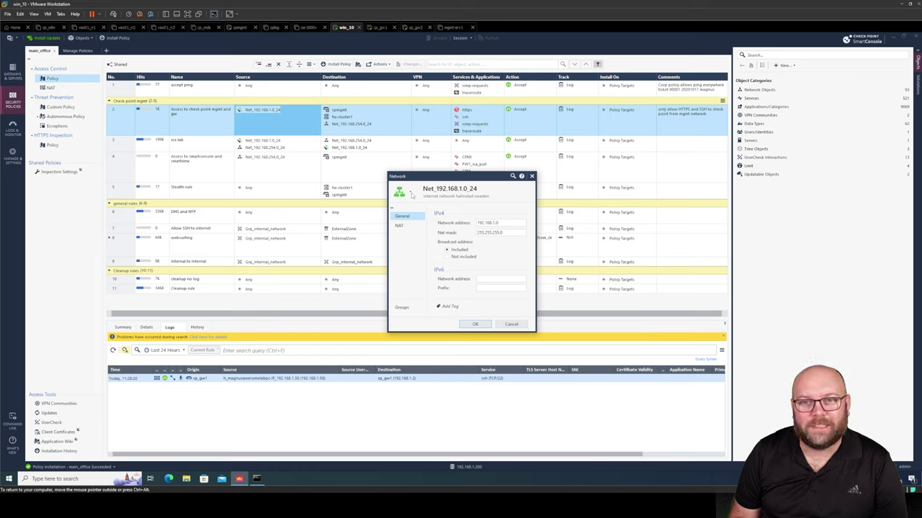
Browse the Colors Editor from the colour dropdown, cancel it unchanged, and reopen the colour list
{"action": "left_click", "coordinate": [411, 193]}
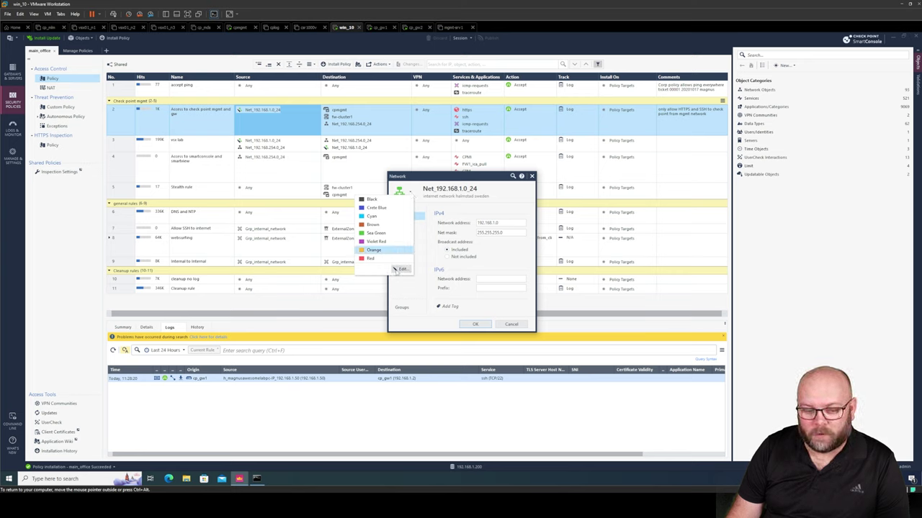
{"action": "left_click", "coordinate": [396, 270]}
{"action": "scroll", "coordinate": [404, 234], "scroll_direction": "down", "scroll_amount": 5}
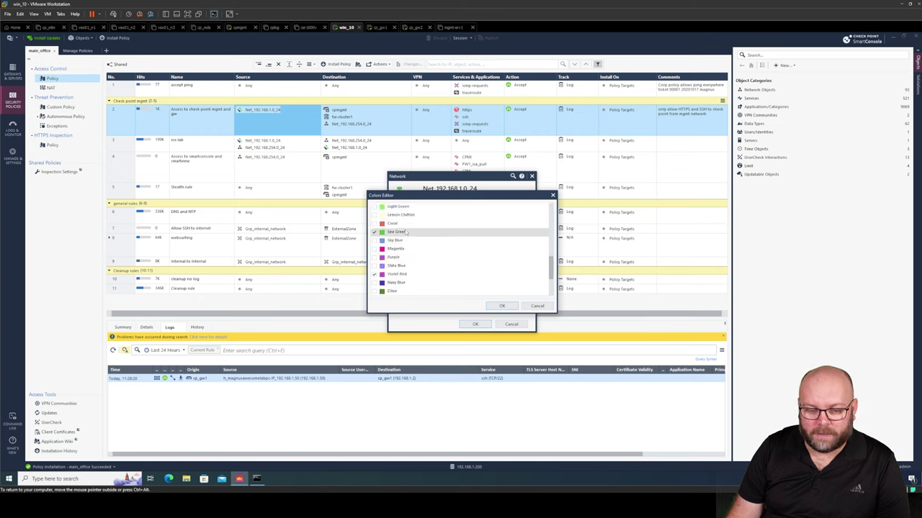
{"action": "scroll", "coordinate": [408, 236], "scroll_direction": "up", "scroll_amount": 2}
{"action": "scroll", "coordinate": [408, 236], "scroll_direction": "up", "scroll_amount": 3}
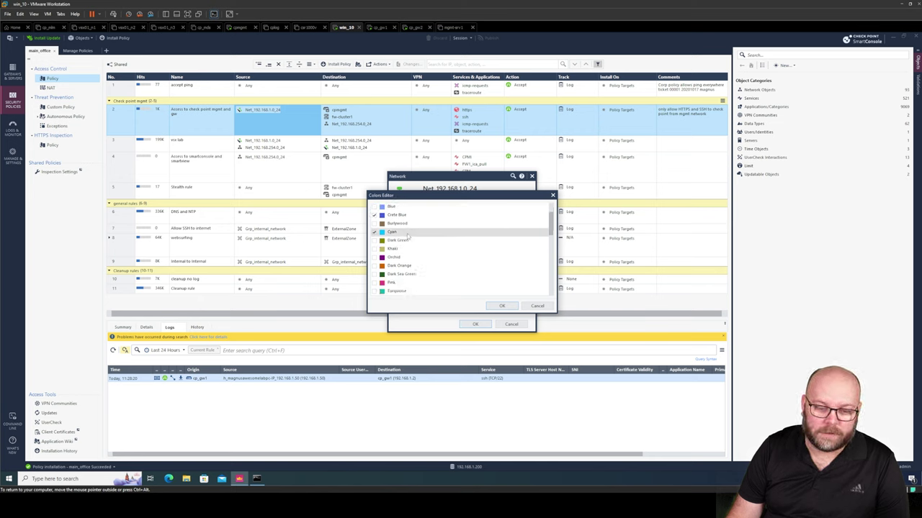
{"action": "left_click", "coordinate": [538, 306]}
{"action": "left_click", "coordinate": [410, 193]}
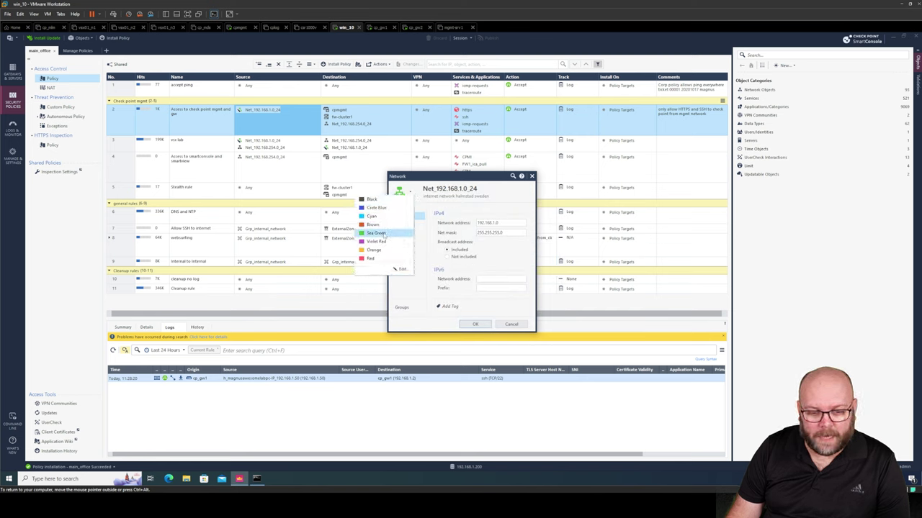
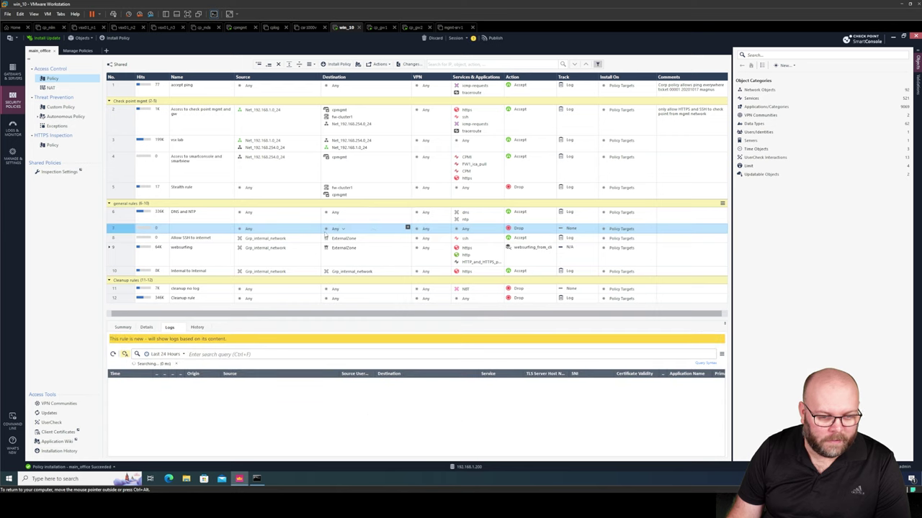
Copy the client's IPv4 address 192.168.1.50 from the ipconfig console output
{"action": "left_click", "coordinate": [257, 478]}
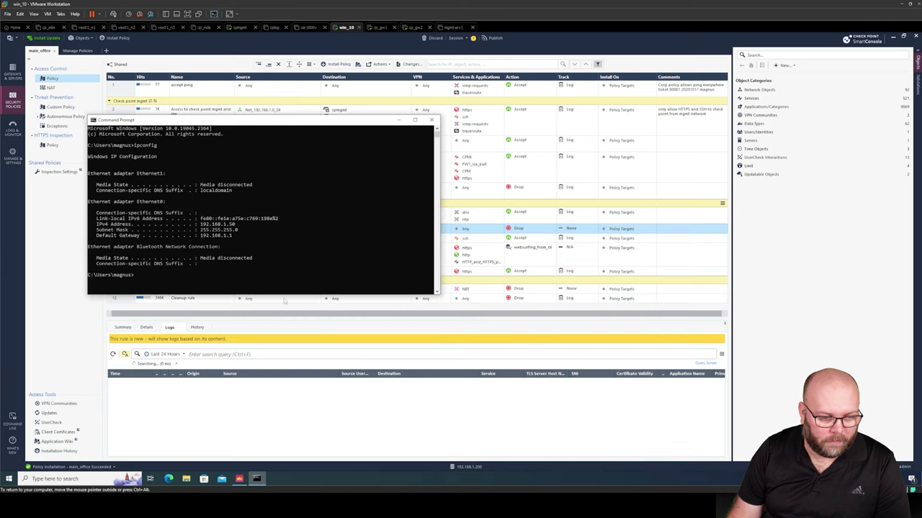
{"action": "left_click", "coordinate": [313, 242]}
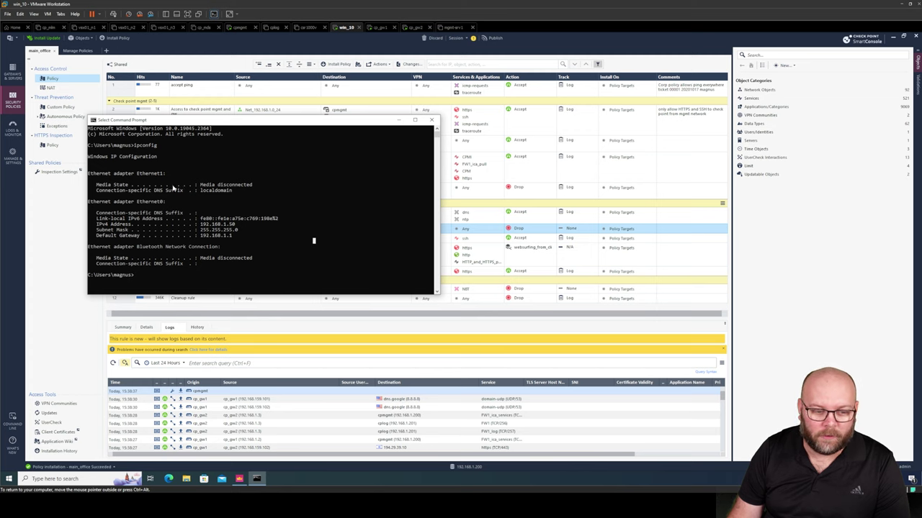
{"action": "left_click_drag", "start_coordinate": [239, 225], "coordinate": [202, 225]}
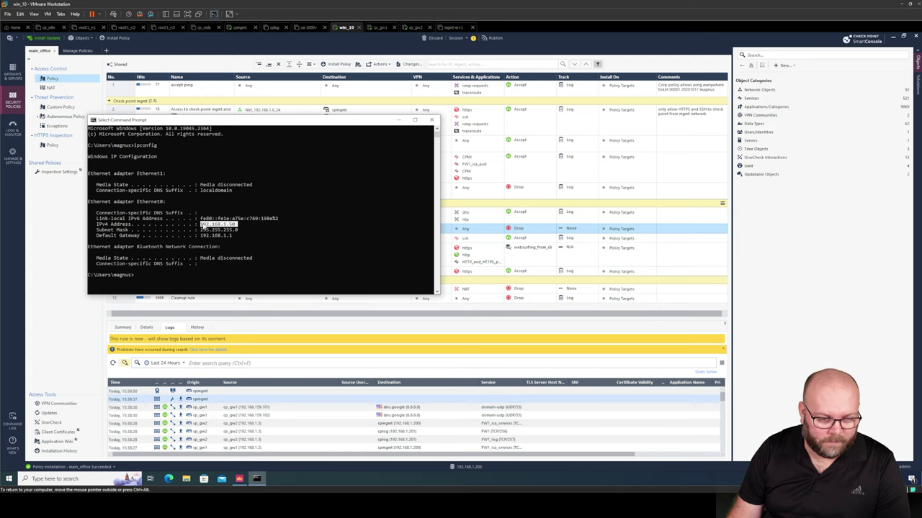
{"action": "key", "text": "ctrl+c"}
Search the SmartConsole logs for 192.168.1.50
{"action": "left_click", "coordinate": [234, 314]}
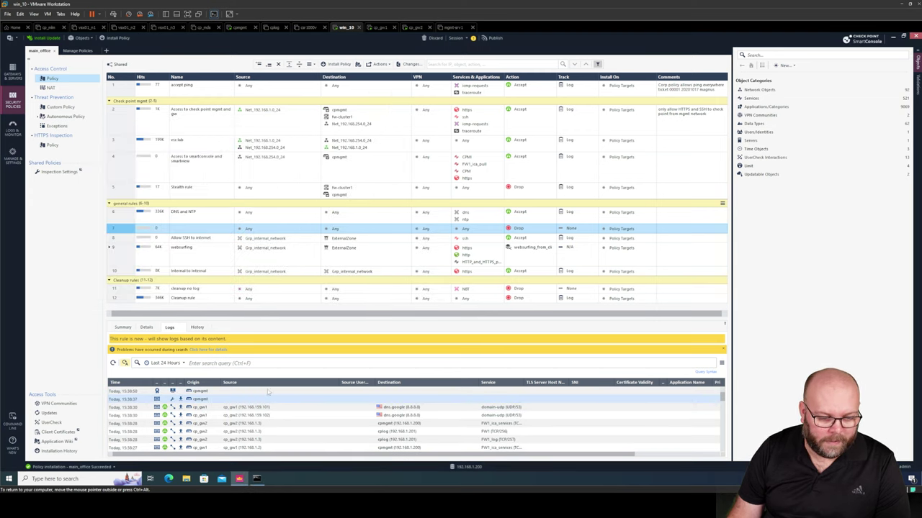
{"action": "left_click", "coordinate": [12, 131]}
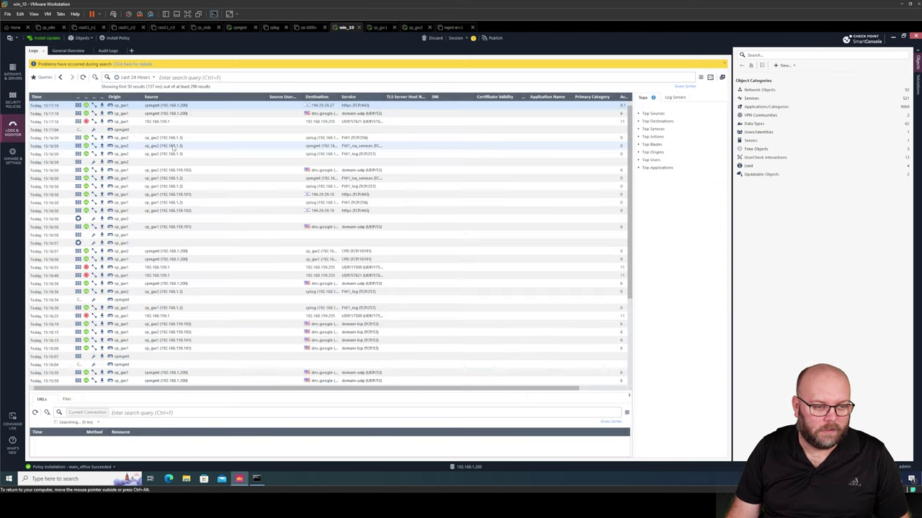
{"action": "left_click", "coordinate": [184, 78]}
{"action": "key", "text": "ctrl+v"}
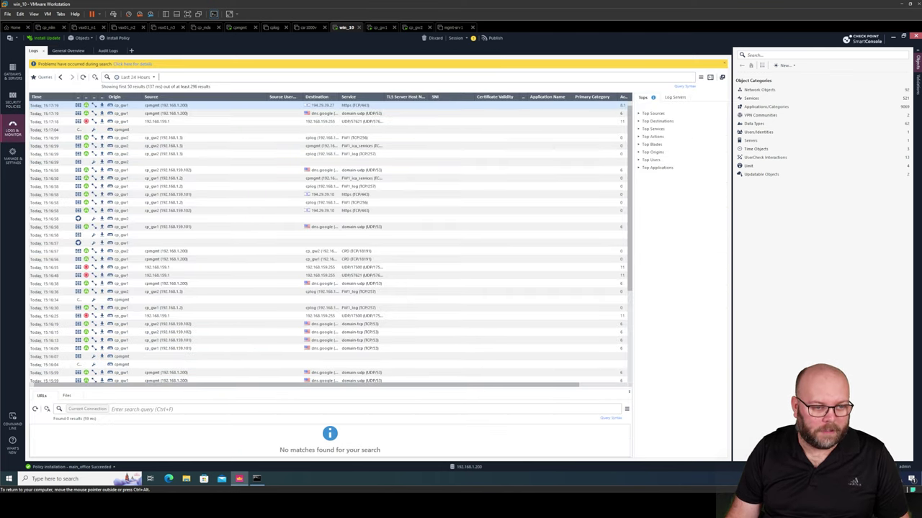
{"action": "key", "text": "Return"}
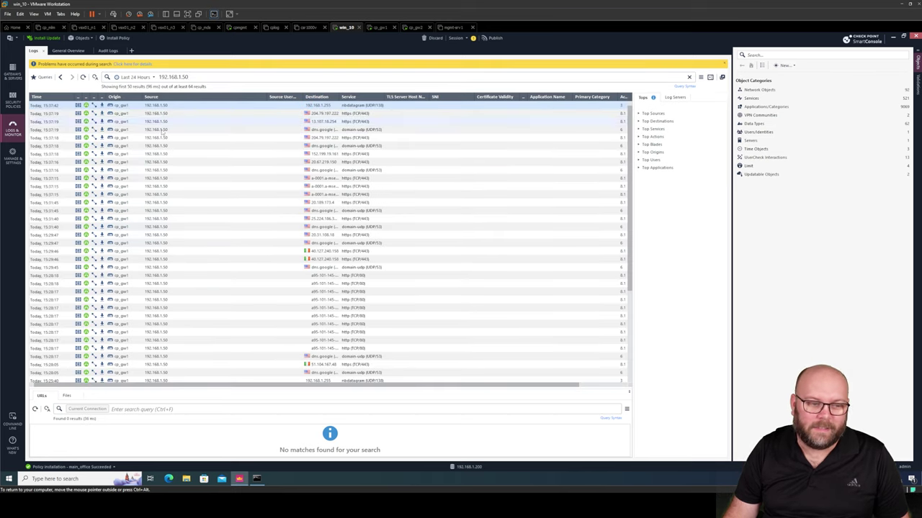
Add a cyan host for the client PC, IPv4 192.168.1.50, as rule 7's source
{"action": "left_click", "coordinate": [13, 97]}
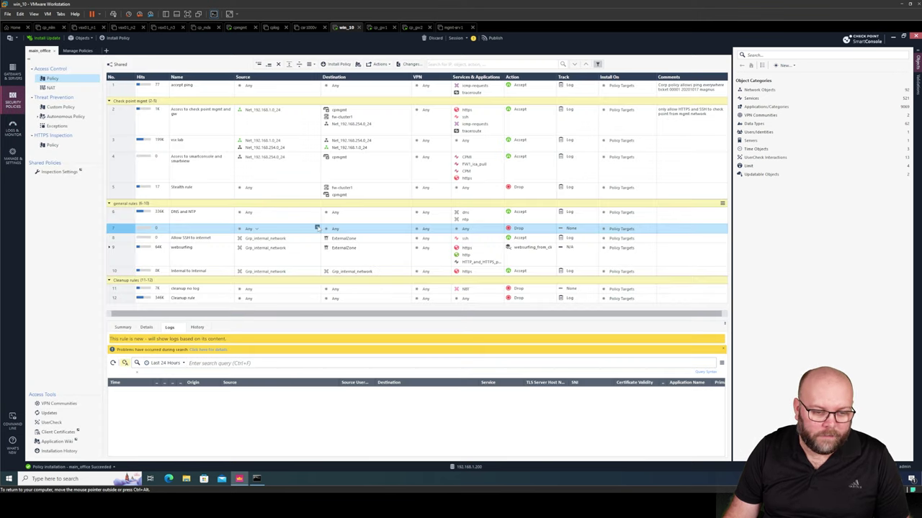
{"action": "left_click", "coordinate": [316, 228]}
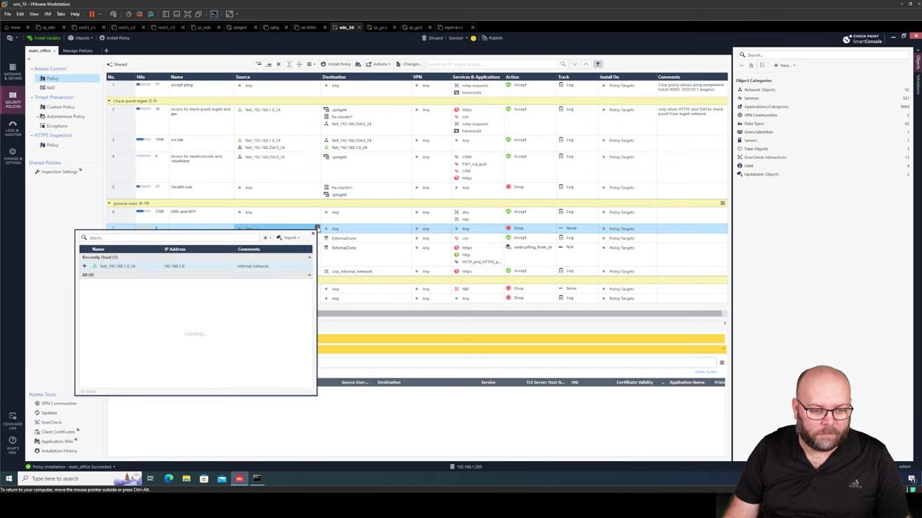
{"action": "left_click", "coordinate": [265, 238]}
{"action": "key", "text": "Escape"}
{"action": "key", "text": "Escape"}
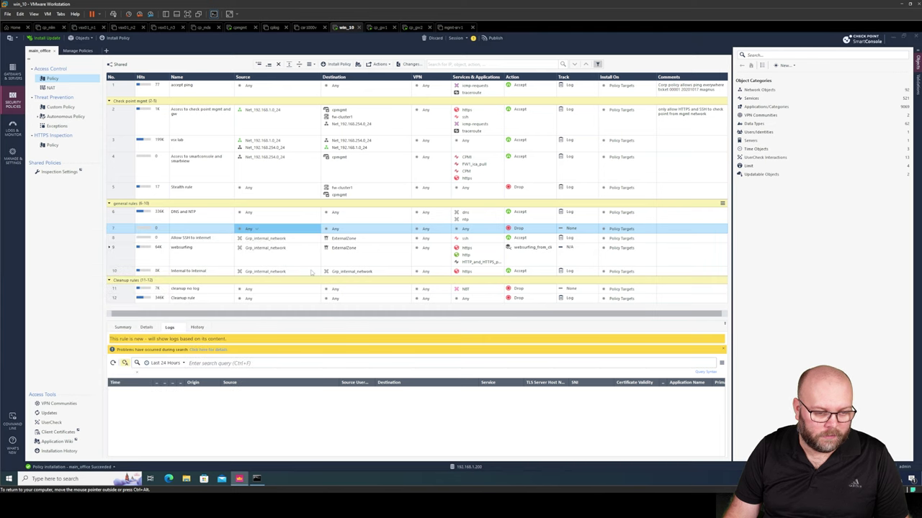
{"action": "type", "text": "h_"}
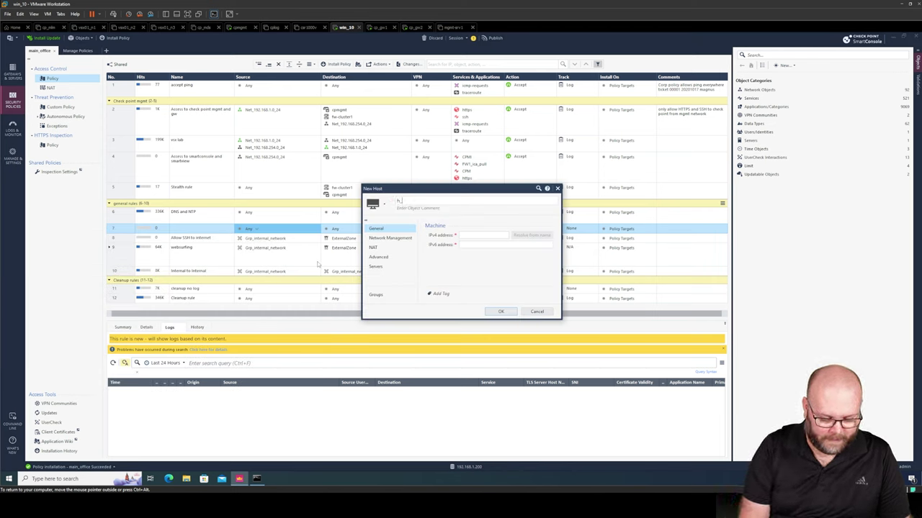
{"action": "type", "text": "magnusawe"}
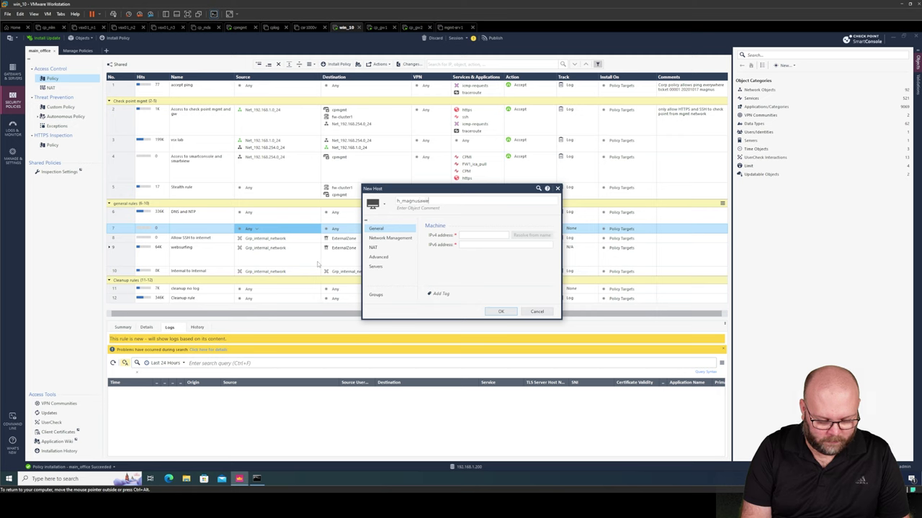
{"action": "type", "text": "somepc"}
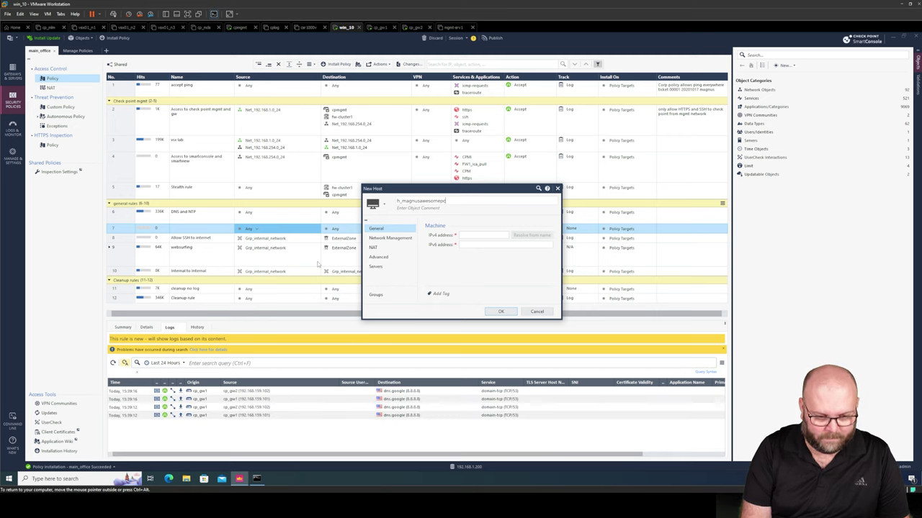
{"action": "type", "text": "_IP"}
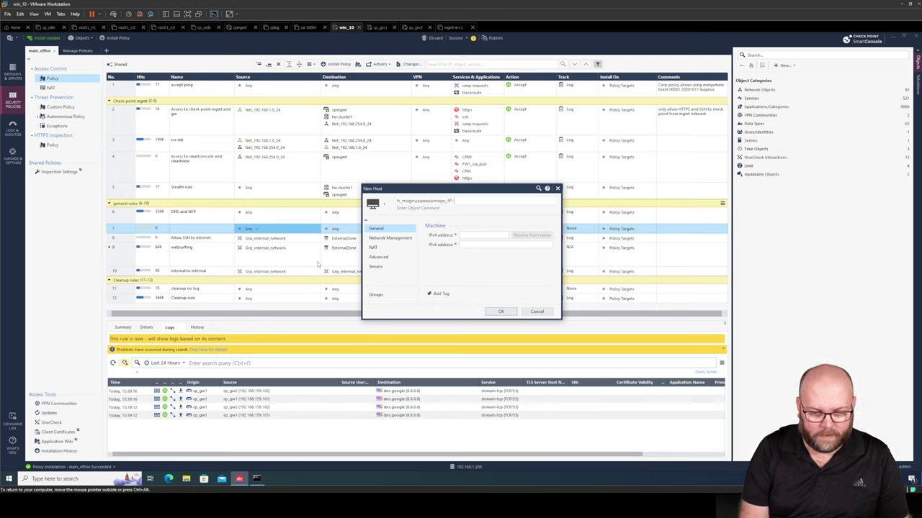
{"action": "type", "text": "-"}
{"action": "key", "text": "ctrl+v"}
{"action": "key", "text": "Tab"}
{"action": "key", "text": "ctrl+v"}
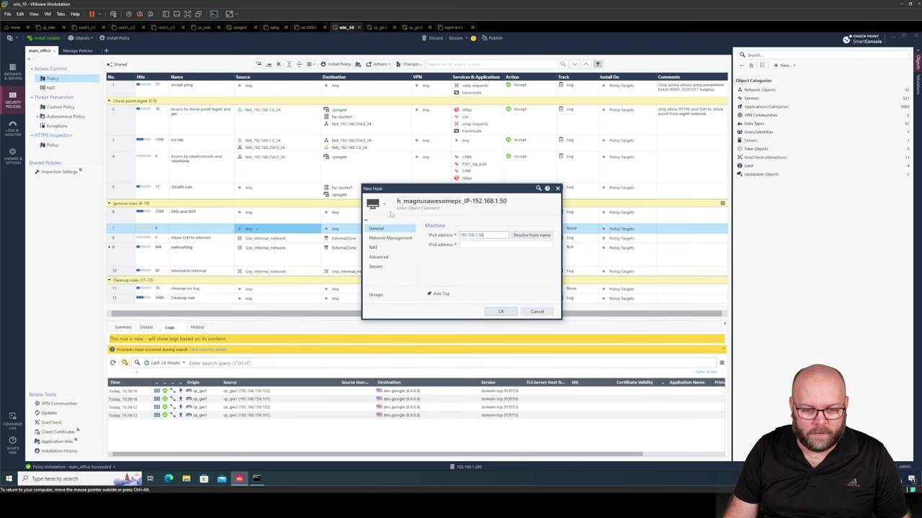
{"action": "left_click", "coordinate": [384, 206]}
{"action": "left_click", "coordinate": [343, 229]}
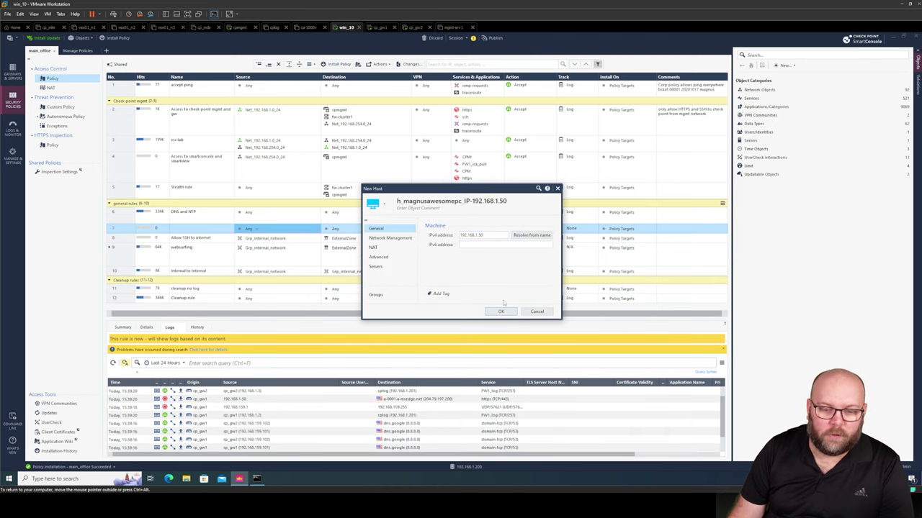
{"action": "left_click", "coordinate": [501, 311]}
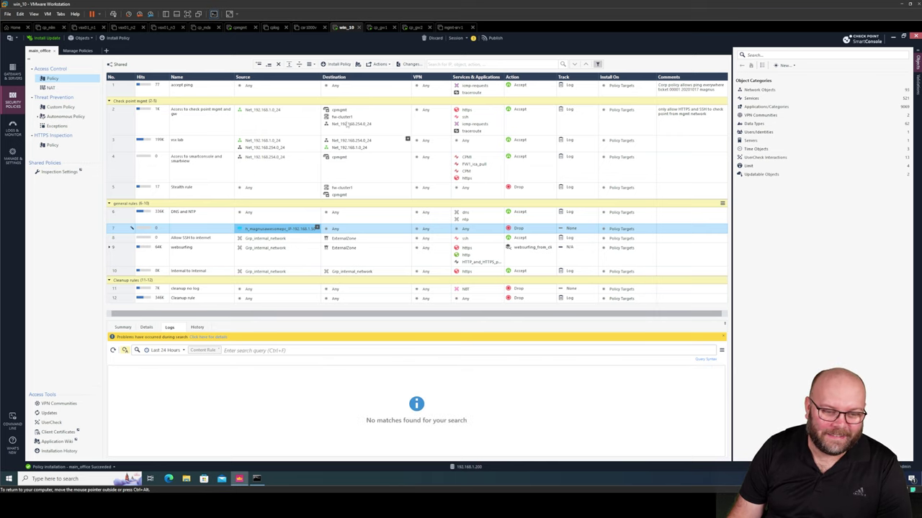
Show the accept ping rule's logs and ping 8.8.8.8 from the client's Command Prompt
{"action": "left_click_drag", "start_coordinate": [322, 77], "coordinate": [332, 78]}
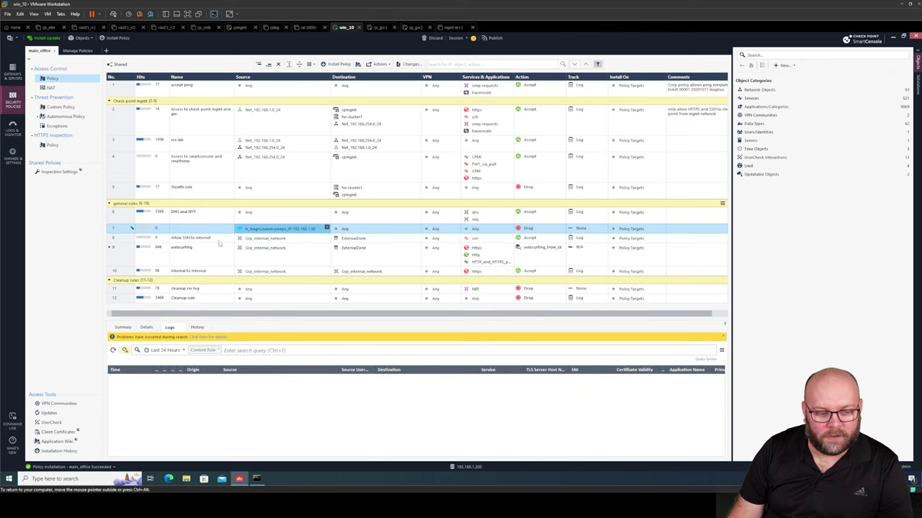
{"action": "left_click", "coordinate": [213, 93]}
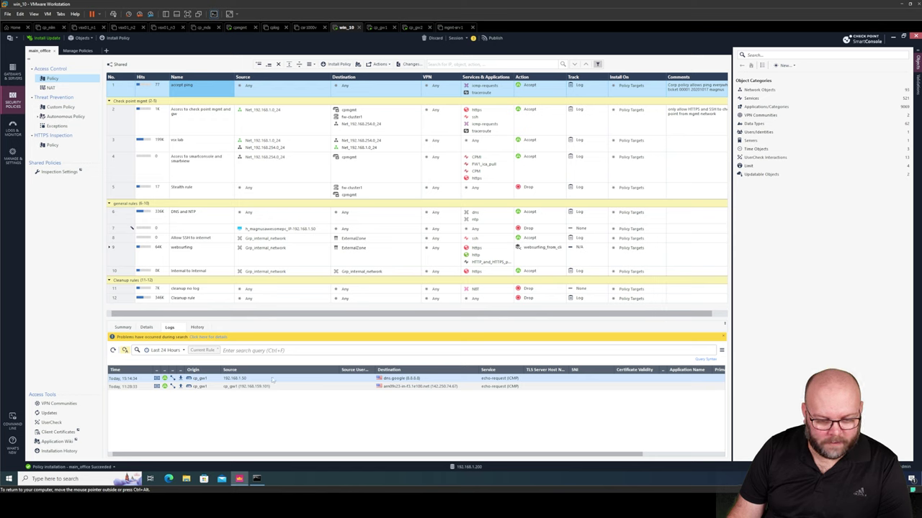
{"action": "left_click", "coordinate": [257, 479]}
{"action": "key", "text": "Up"}
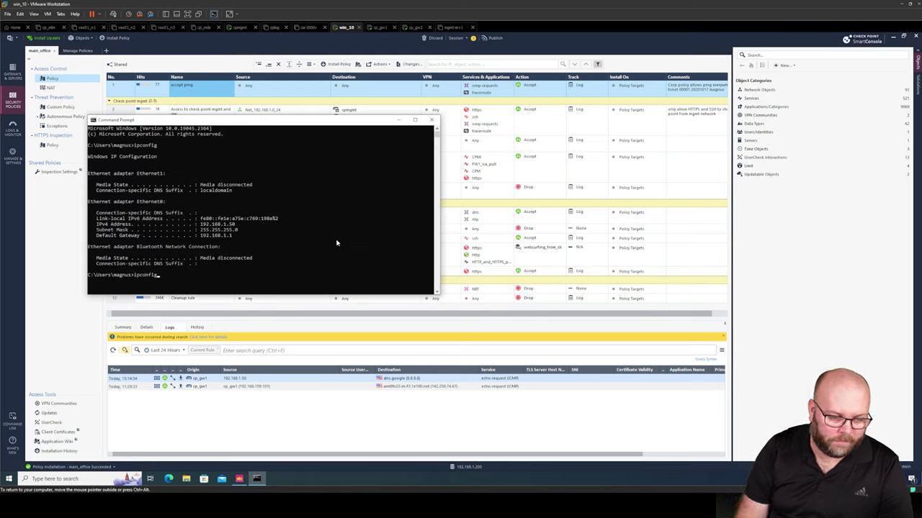
{"action": "key", "text": "Return"}
{"action": "key", "text": "Up"}
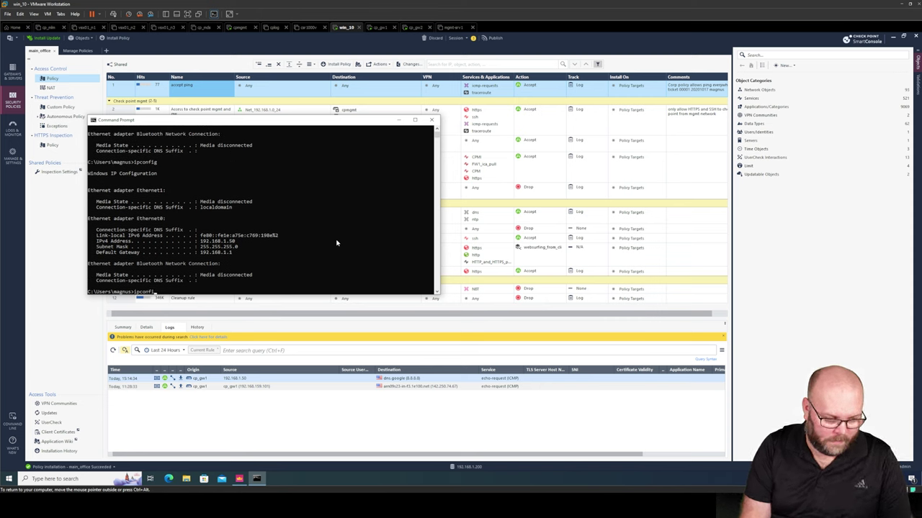
{"action": "key", "text": "BackSpace"}
{"action": "key", "text": "BackSpace"}
{"action": "key", "text": "BackSpace"}
{"action": "key", "text": "BackSpace"}
{"action": "key", "text": "BackSpace"}
{"action": "key", "text": "BackSpace"}
{"action": "key", "text": "BackSpace"}
{"action": "key", "text": "BackSpace"}
{"action": "type", "text": "ping"}
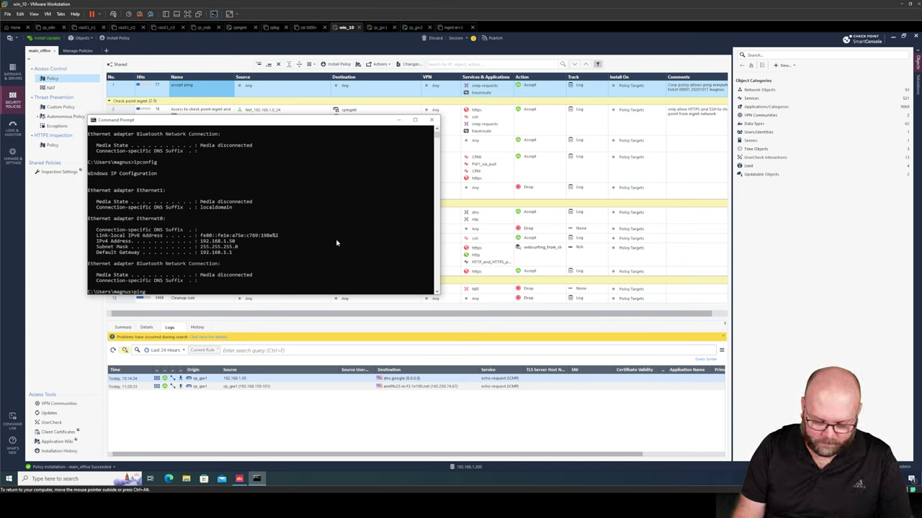
{"action": "type", "text": " 8.8.8.8"}
{"action": "key", "text": "Return"}
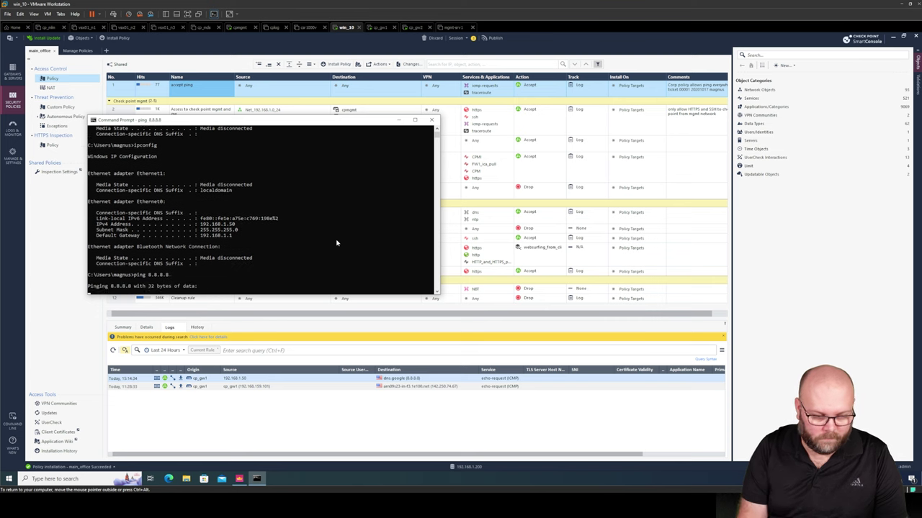
Refresh the rule's logs until the new ping to 8.8.8.8 appears, then begin publishing
{"action": "left_click", "coordinate": [132, 350]}
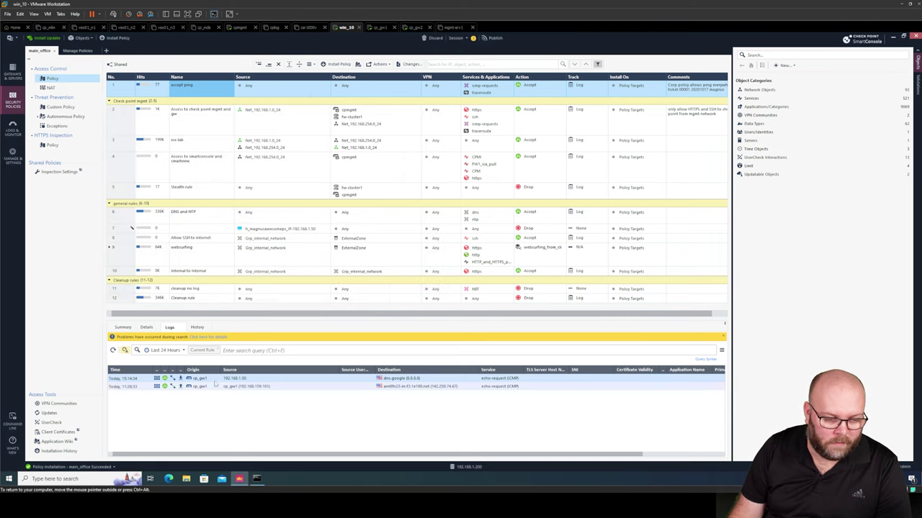
{"action": "left_click", "coordinate": [125, 350]}
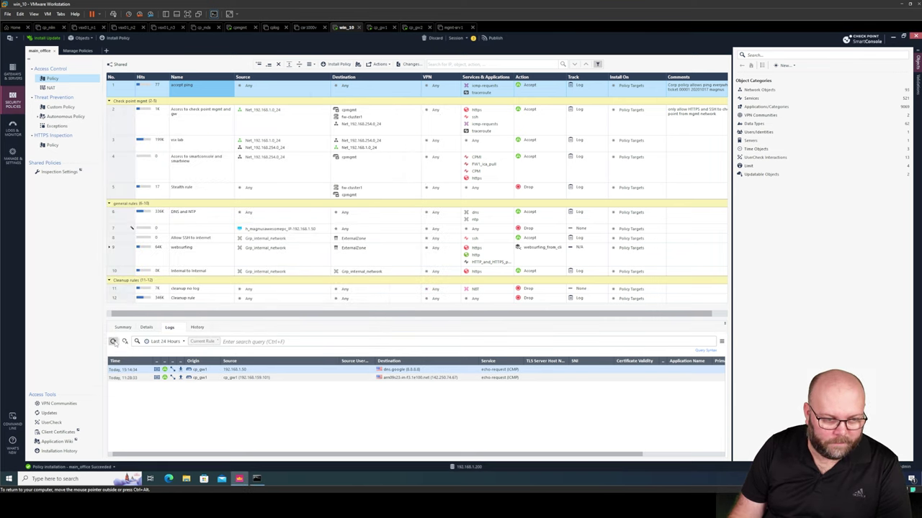
{"action": "left_click", "coordinate": [113, 342]}
{"action": "left_click", "coordinate": [113, 350]}
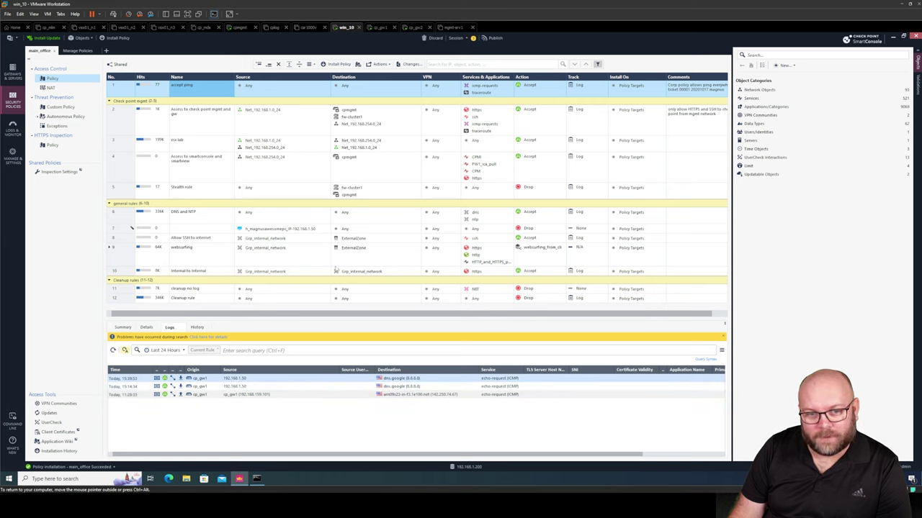
{"action": "left_click", "coordinate": [493, 39]}
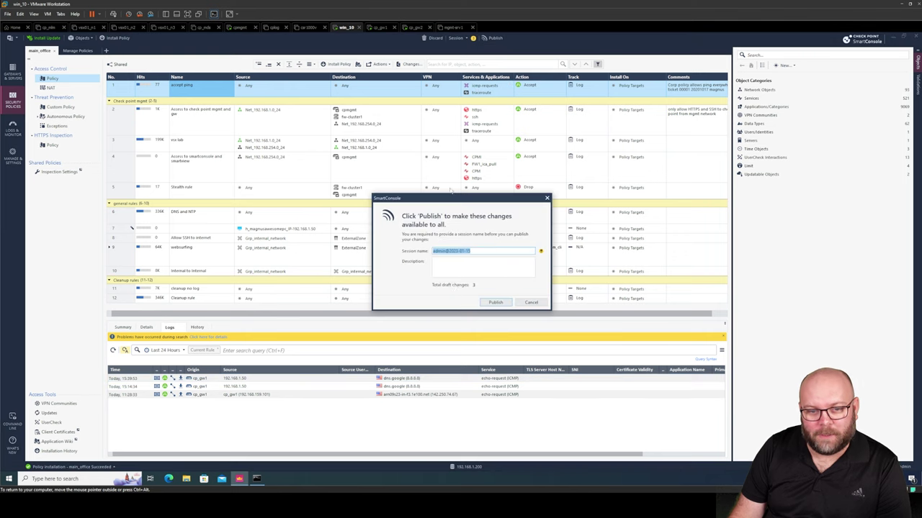
Confirm publishing the three draft changes and refresh the logs
{"action": "left_click", "coordinate": [494, 303]}
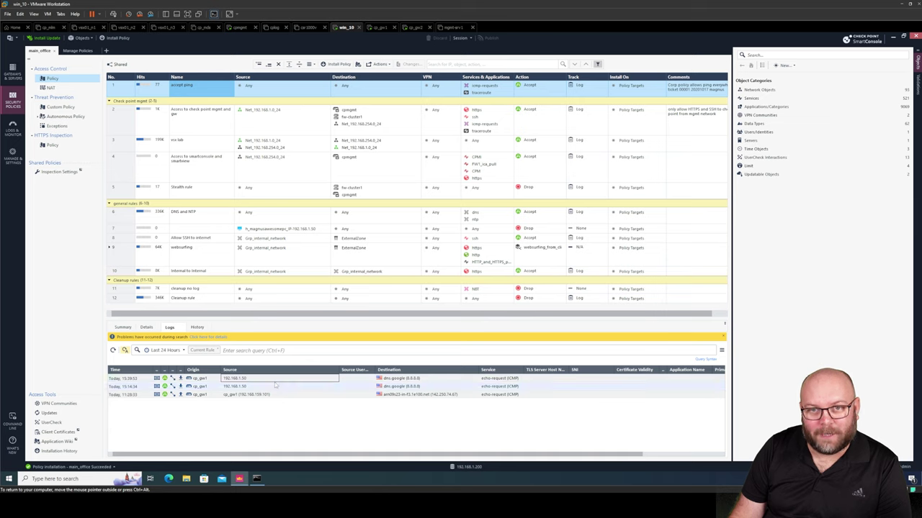
{"action": "left_click", "coordinate": [113, 351]}
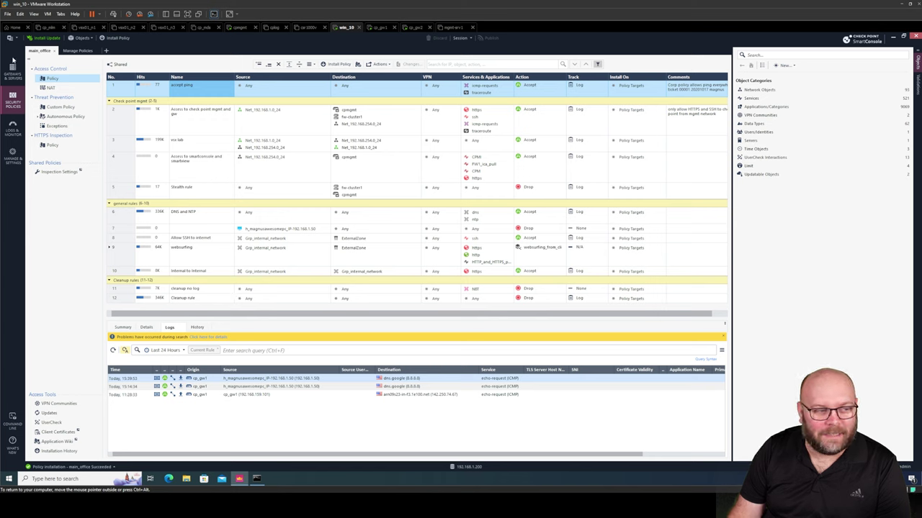
{"action": "left_click", "coordinate": [11, 38]}
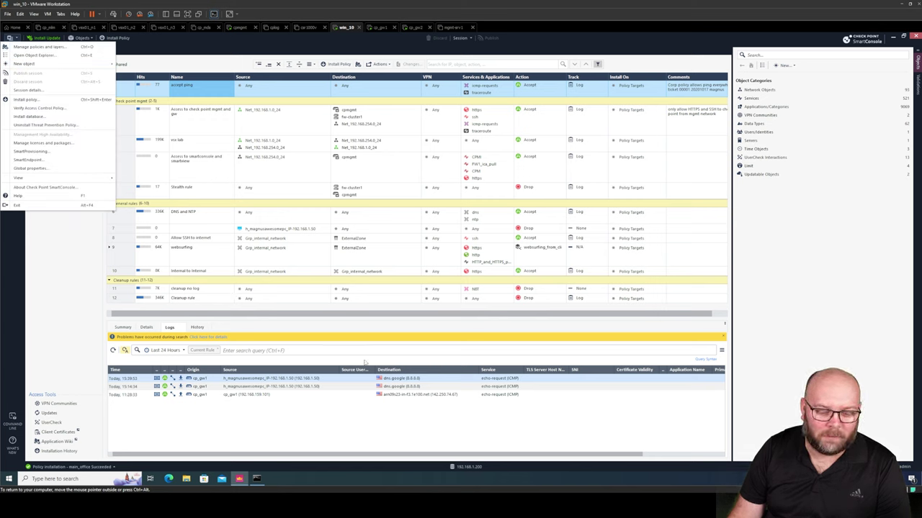
{"action": "left_click", "coordinate": [365, 384]}
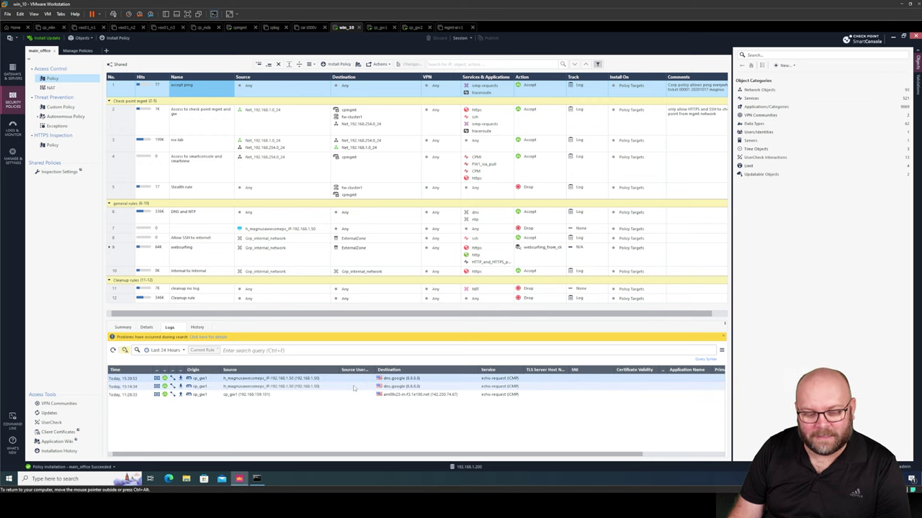
Select rule 7 so the Logs tab filters to it, showing no entries
{"action": "left_click", "coordinate": [329, 380]}
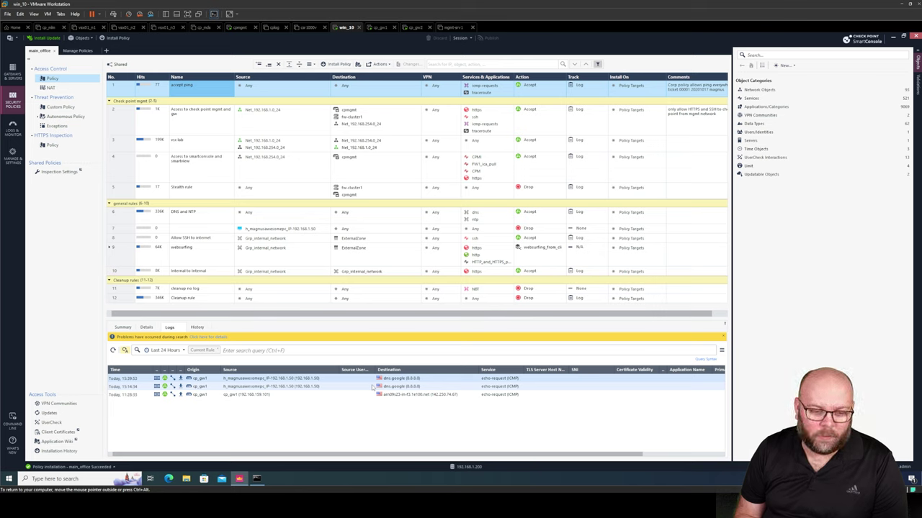
{"action": "left_click", "coordinate": [314, 232]}
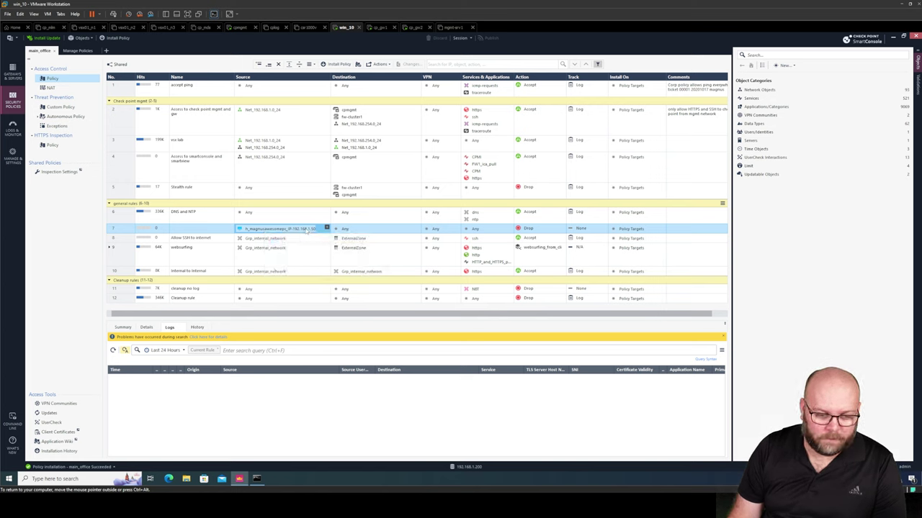
Delete rule 7's current source and drag hosts srv001–srv041 into it
{"action": "key", "text": "Delete"}
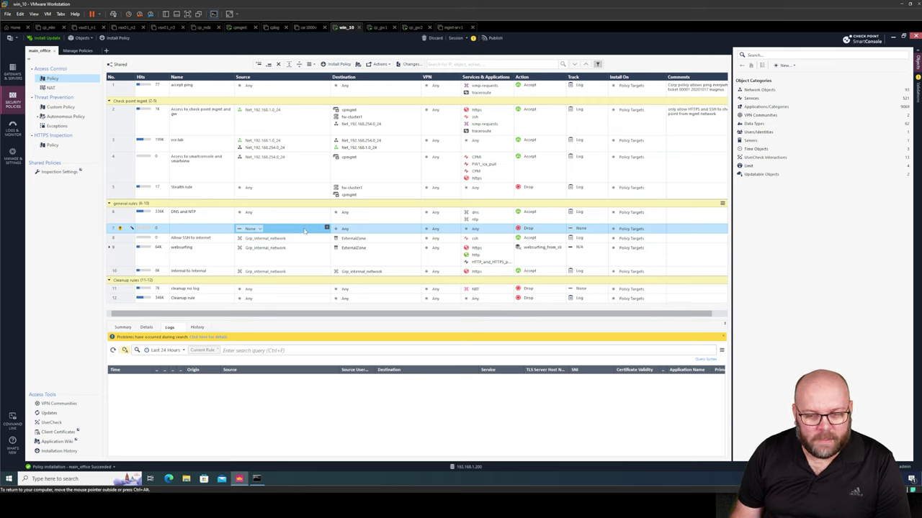
{"action": "left_click", "coordinate": [765, 108]}
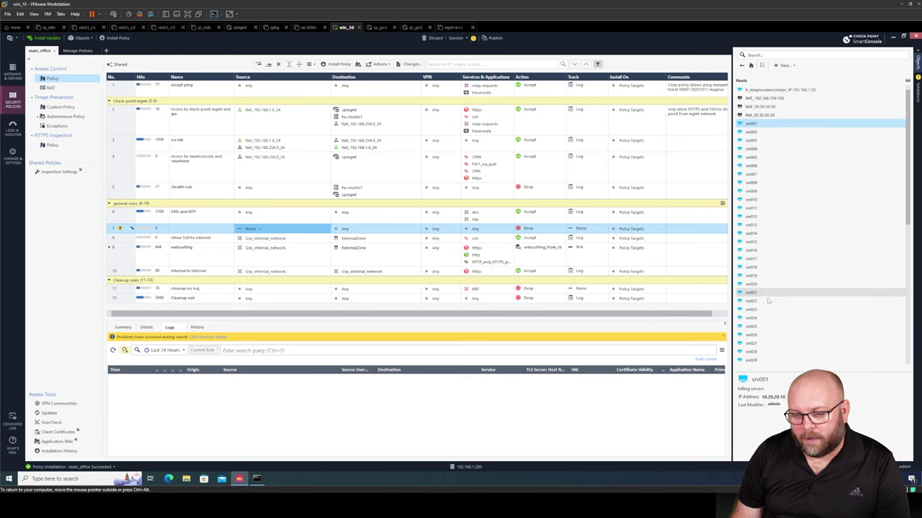
{"action": "scroll", "coordinate": [770, 318], "scroll_direction": "down", "scroll_amount": 5}
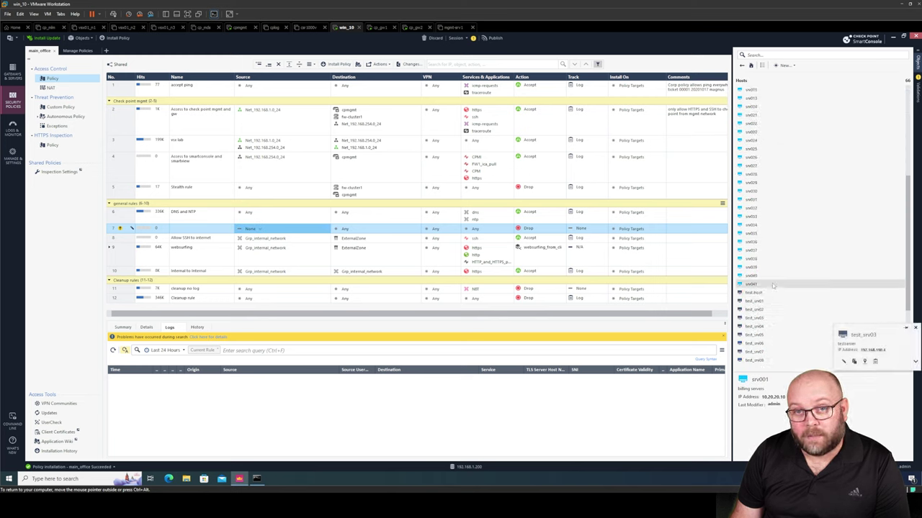
{"action": "scroll", "coordinate": [772, 283], "scroll_direction": "up", "scroll_amount": 6}
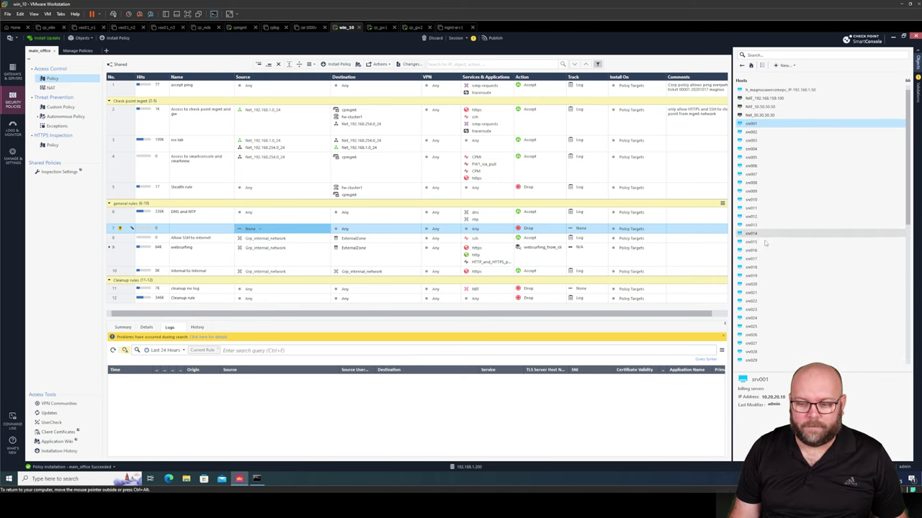
{"action": "scroll", "coordinate": [764, 243], "scroll_direction": "down", "scroll_amount": 7}
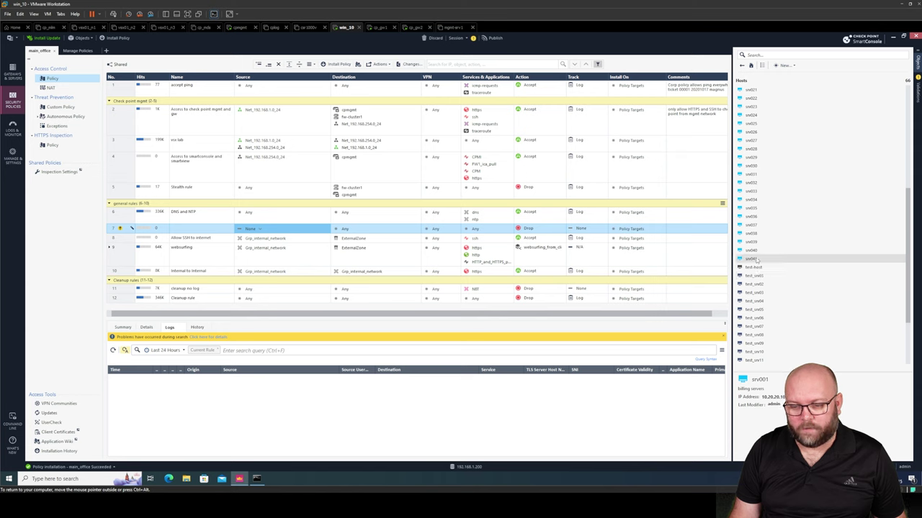
{"action": "left_click_drag", "start_coordinate": [754, 260], "coordinate": [751, 124]}
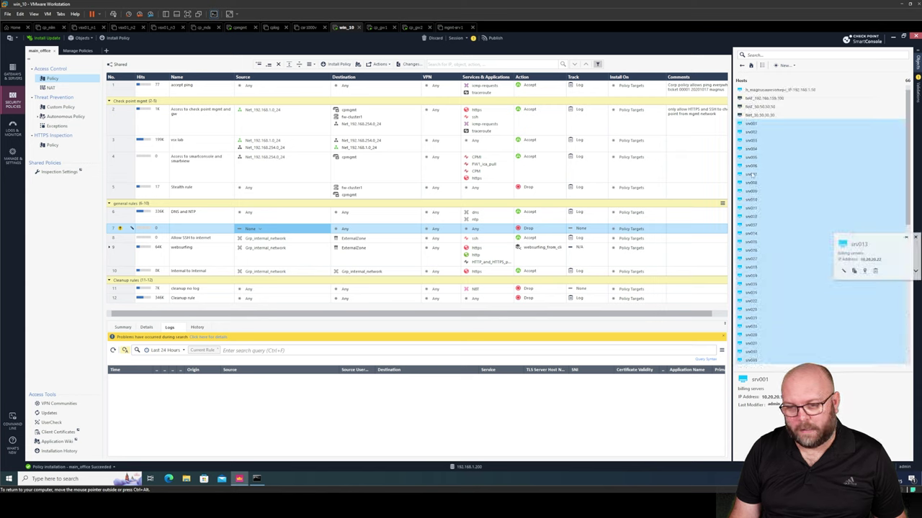
{"action": "left_click_drag", "start_coordinate": [750, 174], "coordinate": [287, 229]}
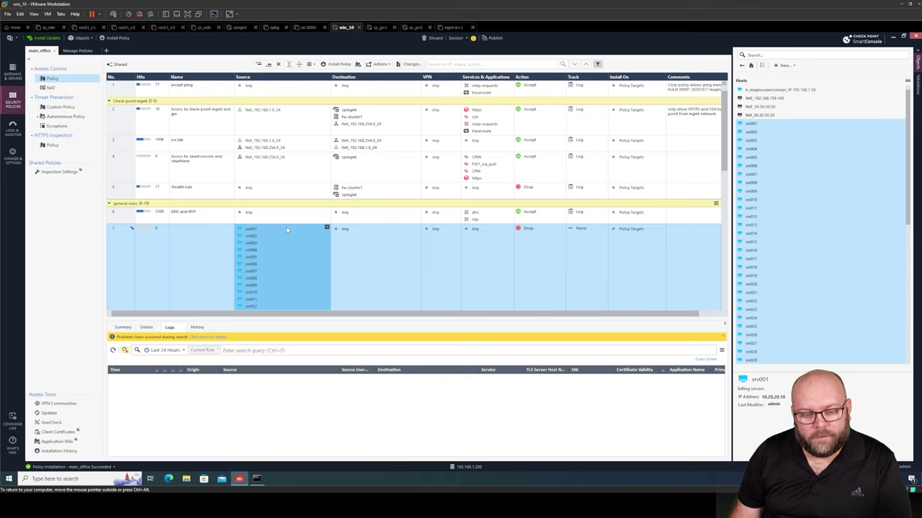
Remove the duplicate entries srv010 through srv030 from rule 7's source
{"action": "scroll", "coordinate": [300, 232], "scroll_direction": "down", "scroll_amount": 3}
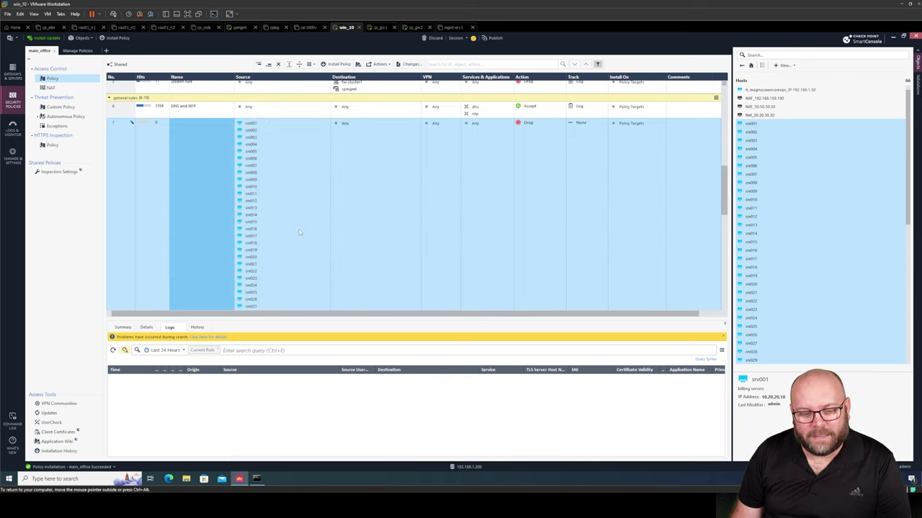
{"action": "scroll", "coordinate": [299, 232], "scroll_direction": "down", "scroll_amount": 5}
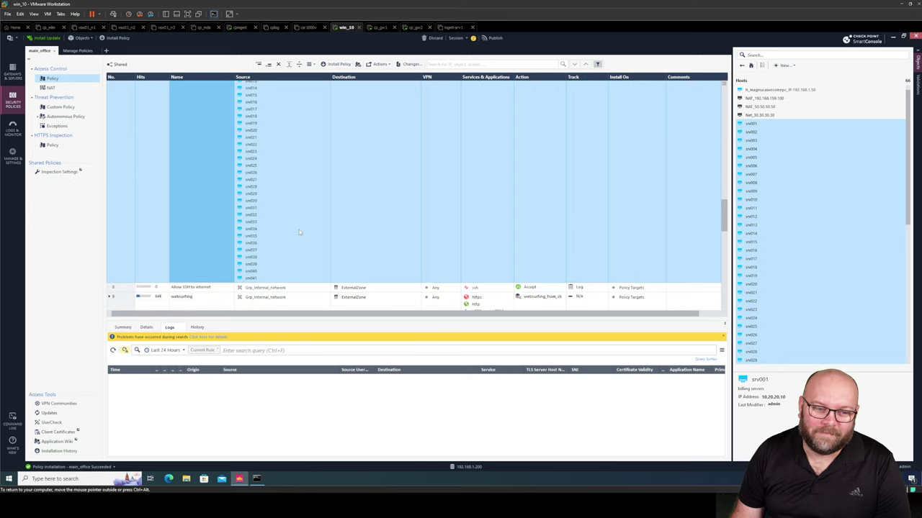
{"action": "scroll", "coordinate": [300, 232], "scroll_direction": "up", "scroll_amount": 10}
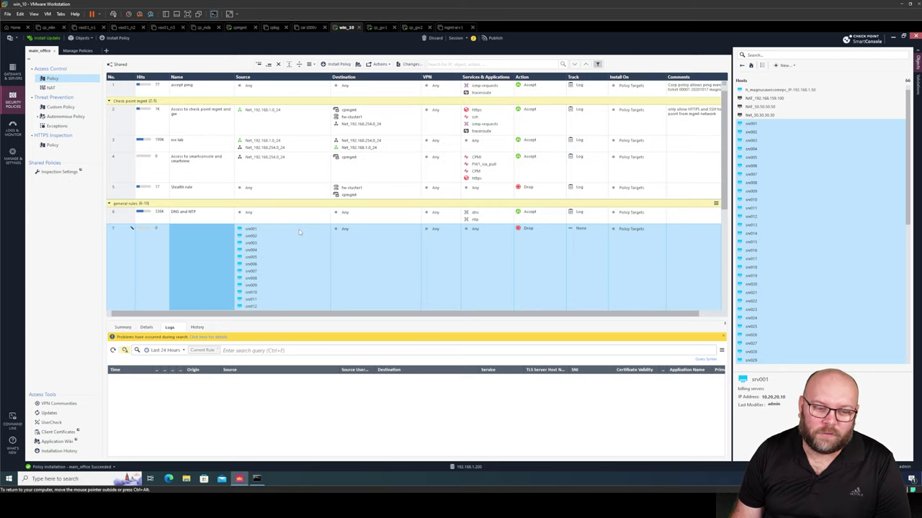
{"action": "scroll", "coordinate": [299, 232], "scroll_direction": "down", "scroll_amount": 2}
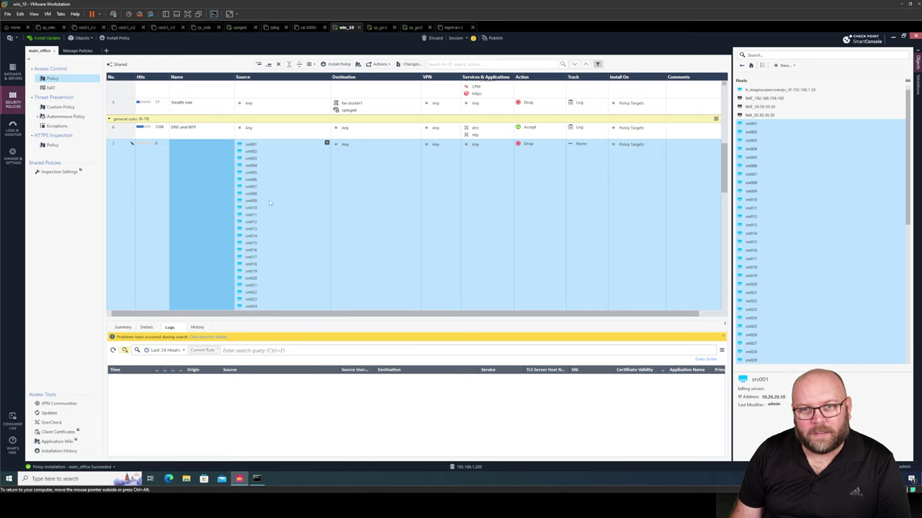
{"action": "scroll", "coordinate": [270, 202], "scroll_direction": "down", "scroll_amount": 4}
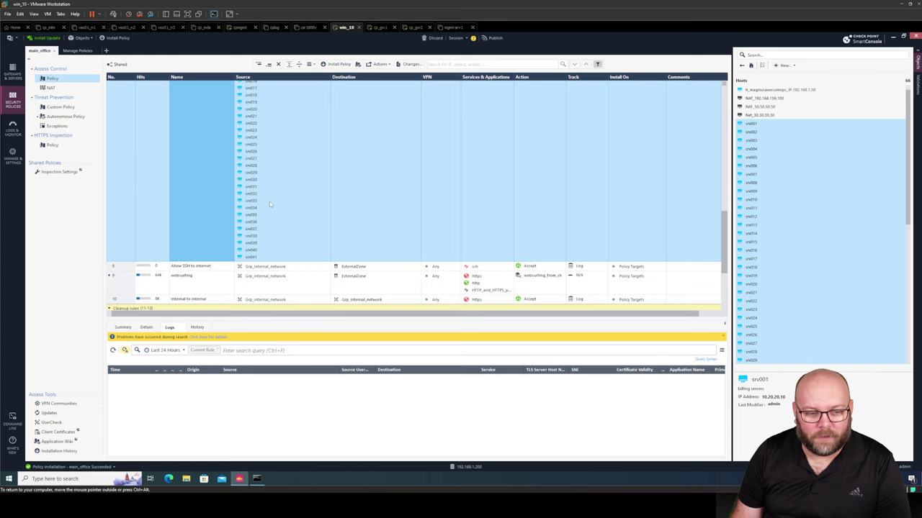
{"action": "scroll", "coordinate": [266, 200], "scroll_direction": "up", "scroll_amount": 3}
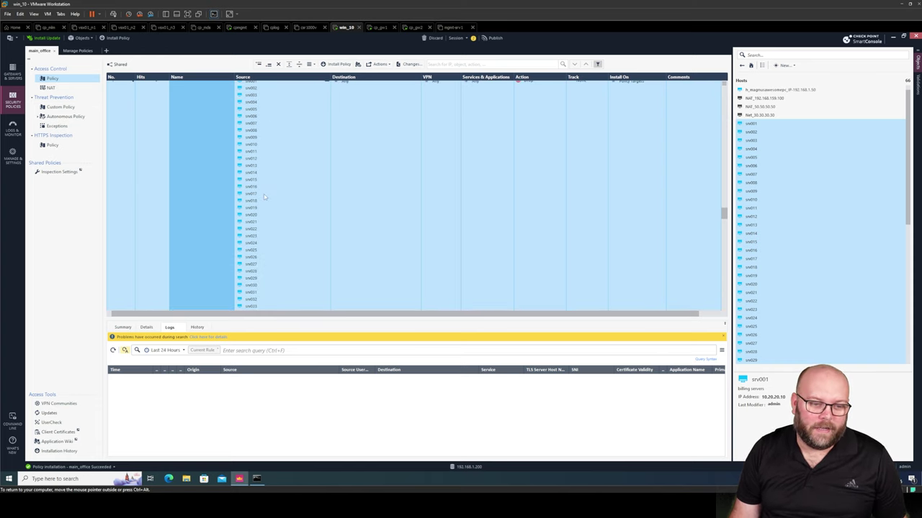
{"action": "scroll", "coordinate": [264, 197], "scroll_direction": "up", "scroll_amount": 2}
{"action": "mouse_move", "coordinate": [252, 146]}
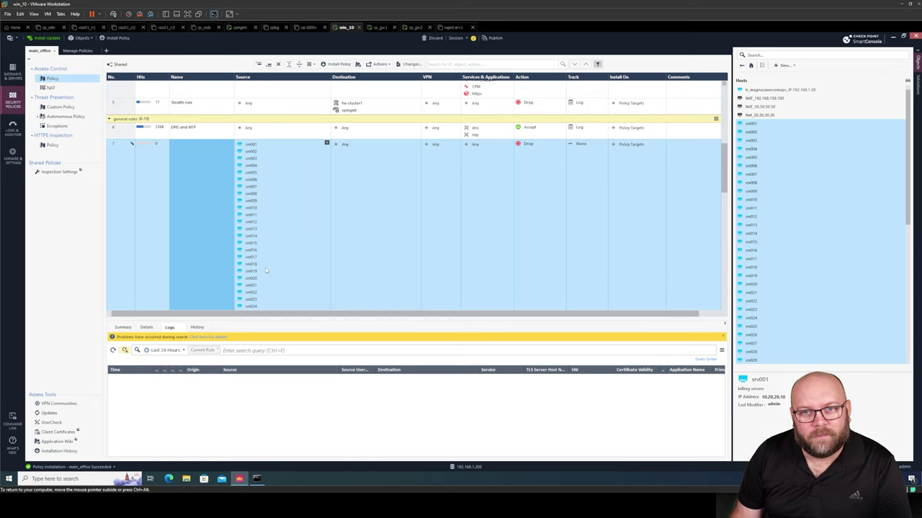
{"action": "scroll", "coordinate": [270, 199], "scroll_direction": "down", "scroll_amount": 2}
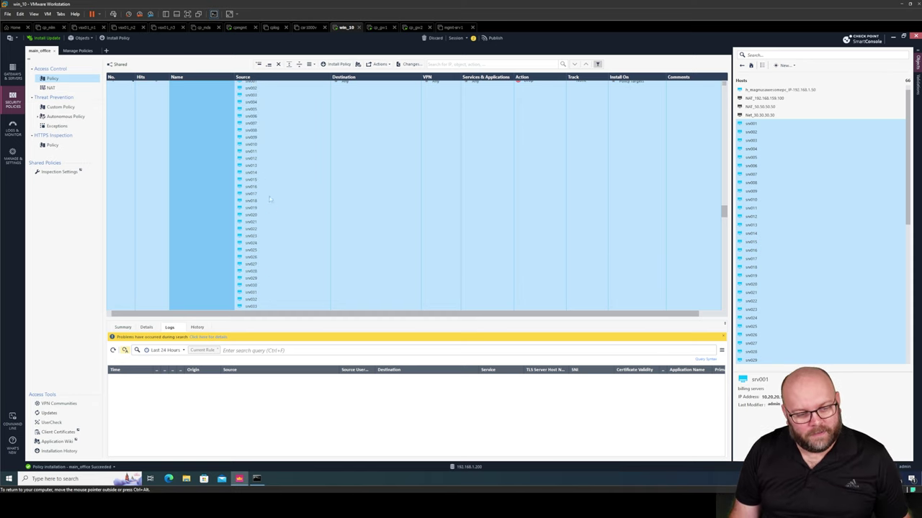
{"action": "left_click", "coordinate": [252, 145]}
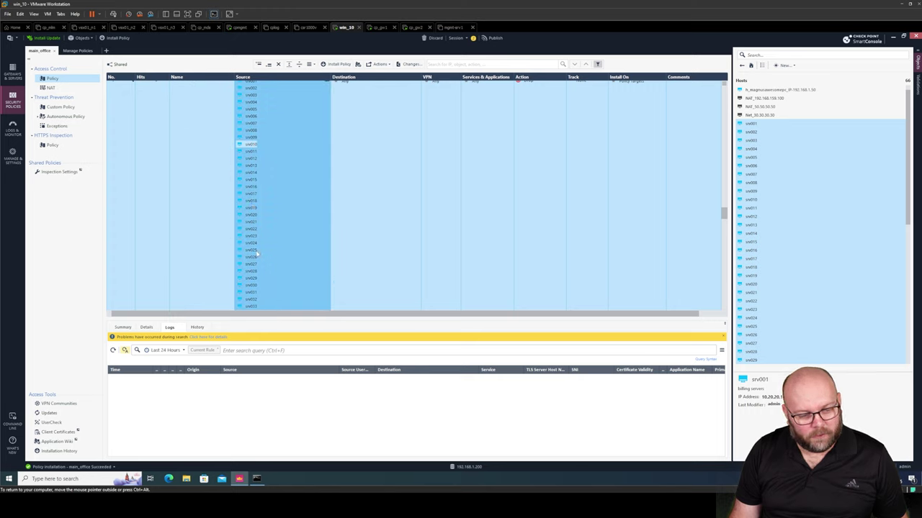
{"action": "left_click", "coordinate": [249, 286], "text": "shift"}
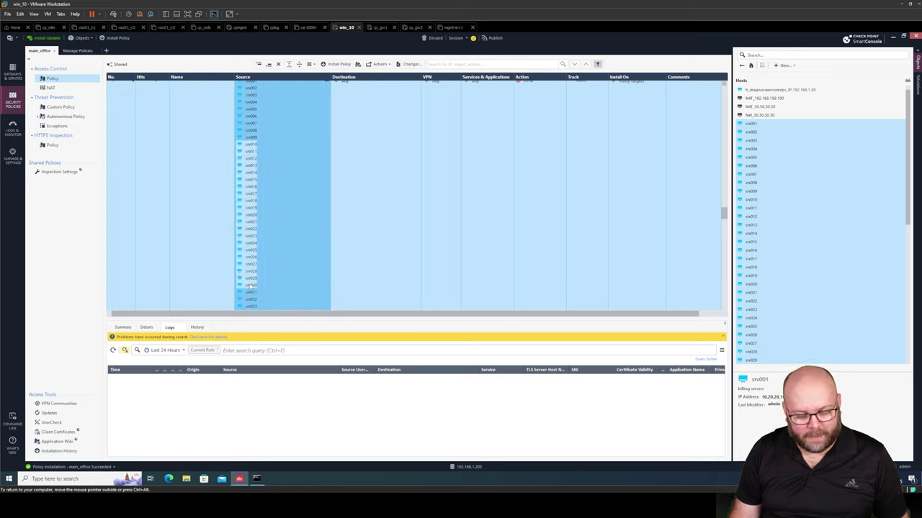
{"action": "key", "text": "Delete"}
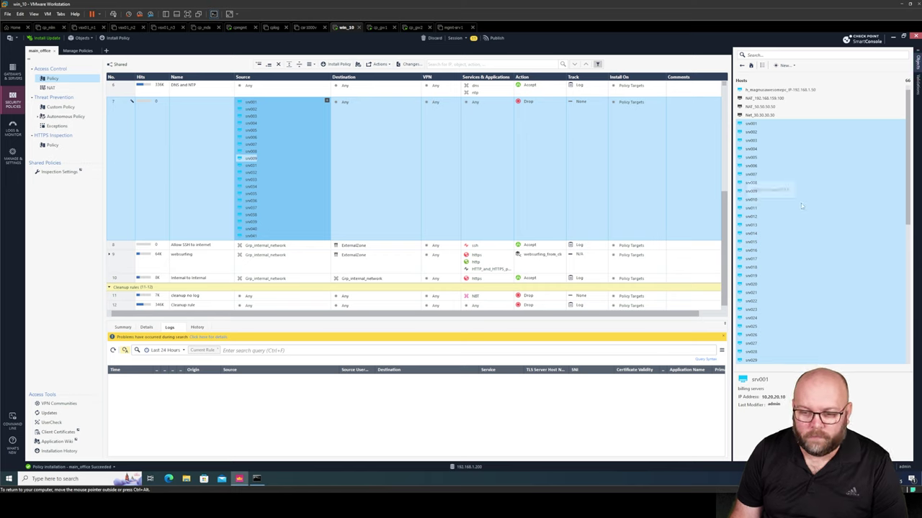
Re-add hosts srv001 through srv030 to rule 7's source
{"action": "left_click", "coordinate": [792, 199]}
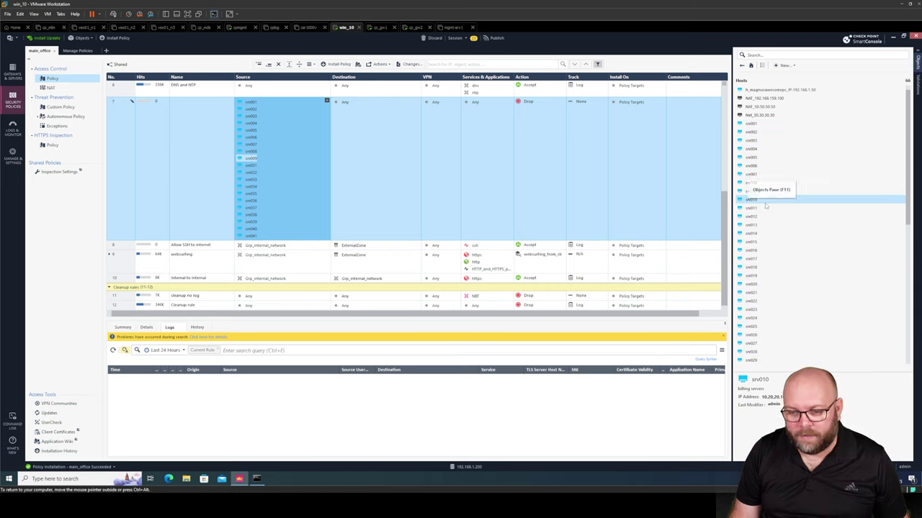
{"action": "scroll", "coordinate": [766, 345], "scroll_direction": "down", "scroll_amount": 1}
{"action": "left_click", "coordinate": [766, 345], "text": "shift"}
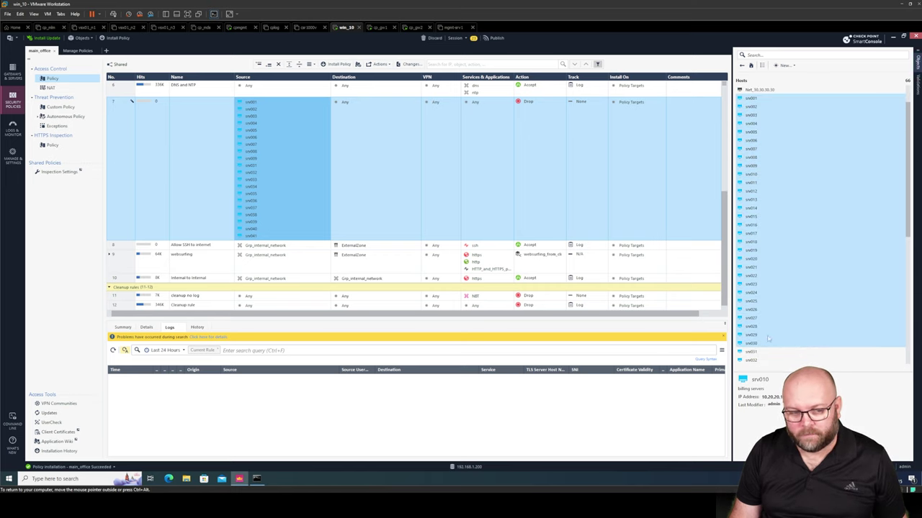
{"action": "mouse_move", "coordinate": [776, 287]}
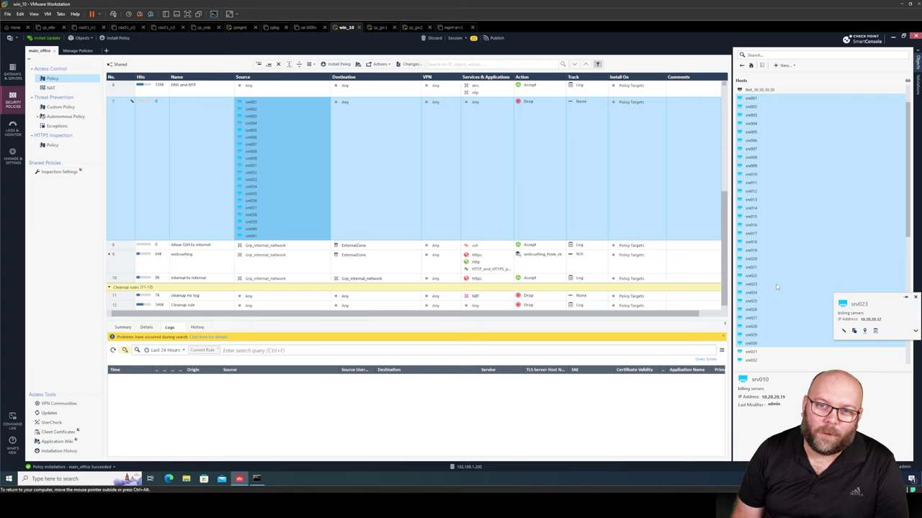
{"action": "left_click_drag", "start_coordinate": [775, 213], "coordinate": [313, 216]}
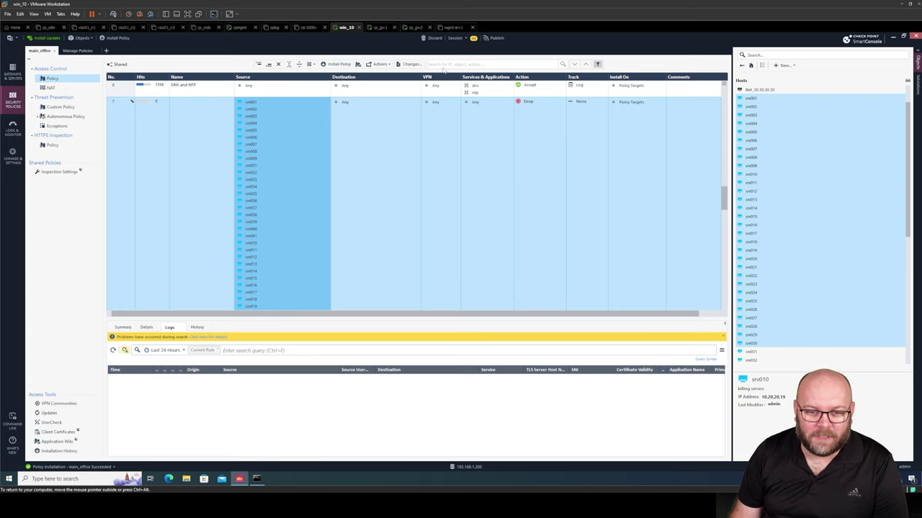
Publish the session with rule 7's srv001–srv041 host sources
{"action": "left_click", "coordinate": [494, 39]}
{"action": "left_click", "coordinate": [495, 302]}
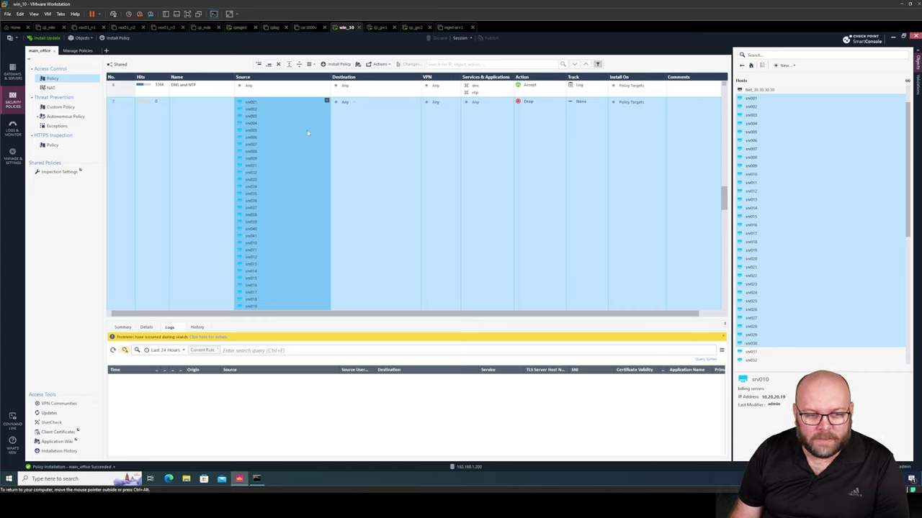
{"action": "mouse_move", "coordinate": [255, 105]}
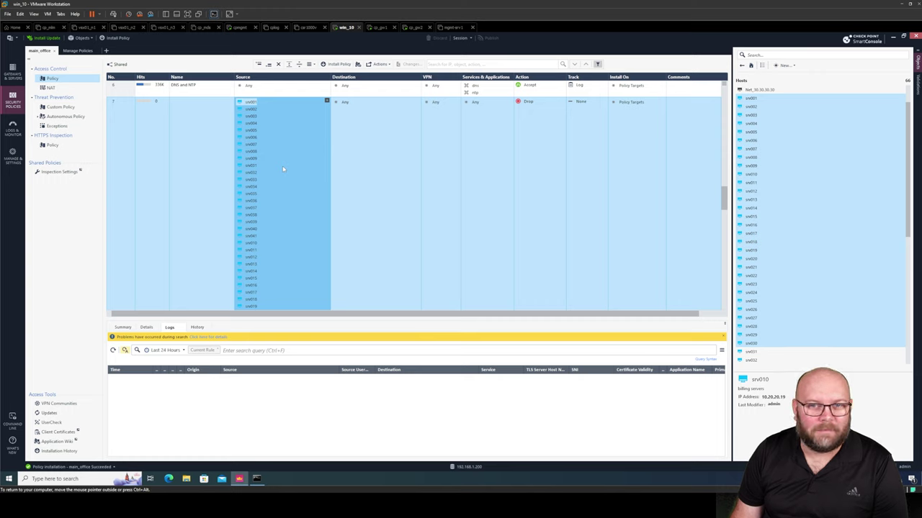
{"action": "scroll", "coordinate": [282, 168], "scroll_direction": "down", "scroll_amount": 3}
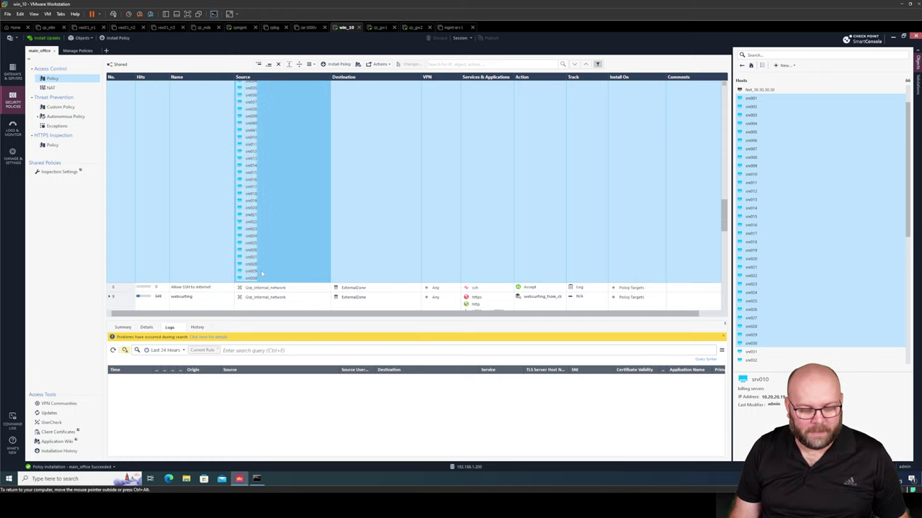
Delete all srv hosts from rule 7's source, leaving None, and reopen its object picker
{"action": "key", "text": "Delete"}
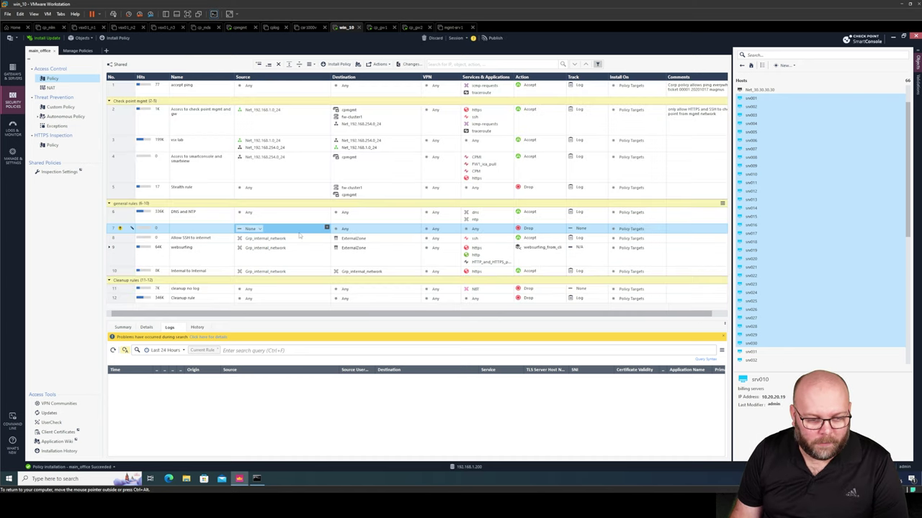
{"action": "left_click", "coordinate": [752, 183]}
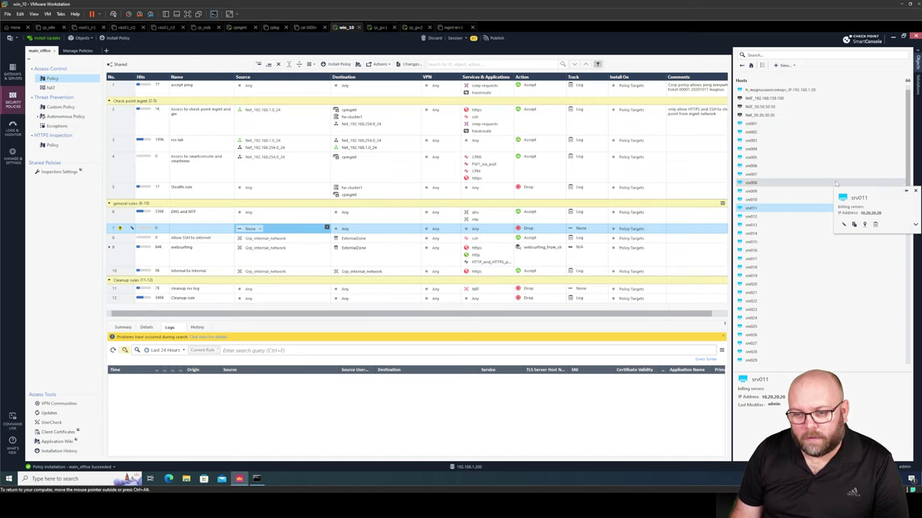
{"action": "scroll", "coordinate": [763, 128], "scroll_direction": "up", "scroll_amount": 1}
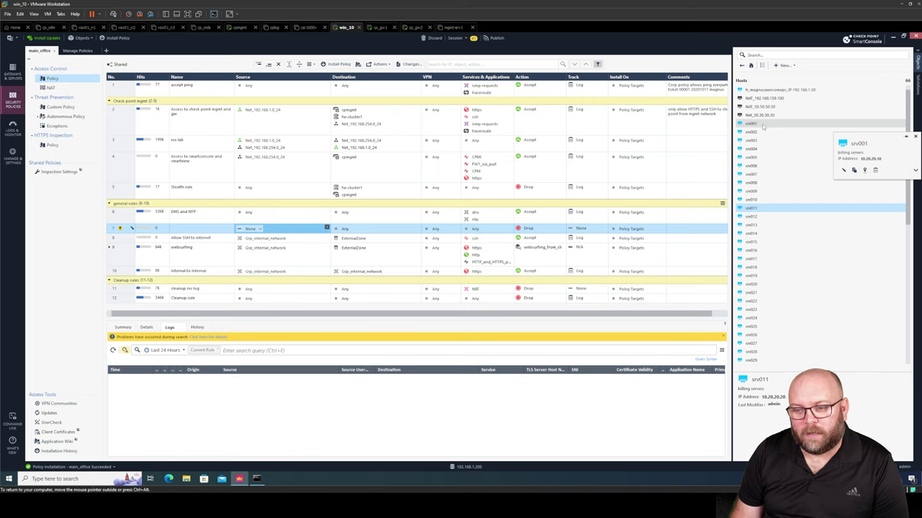
{"action": "left_click", "coordinate": [764, 127]}
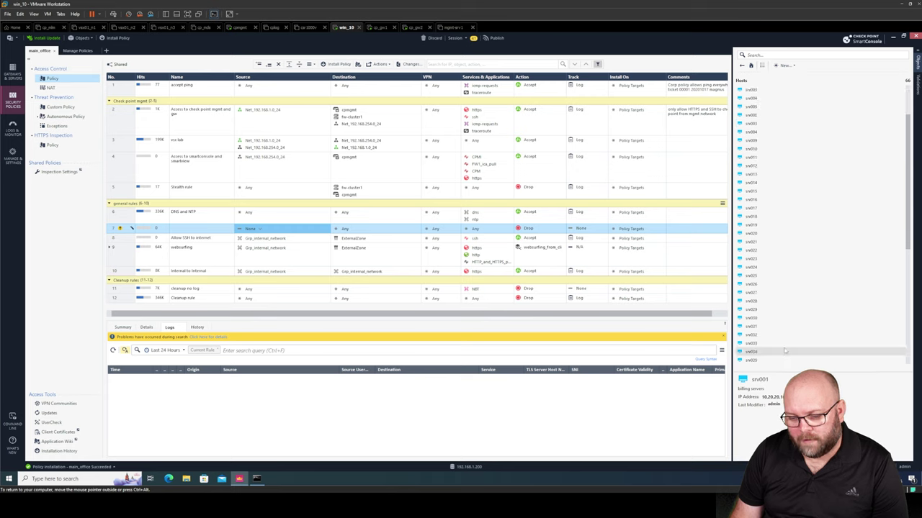
{"action": "scroll", "coordinate": [749, 293], "scroll_direction": "down", "scroll_amount": 8}
{"action": "left_click", "coordinate": [755, 259]}
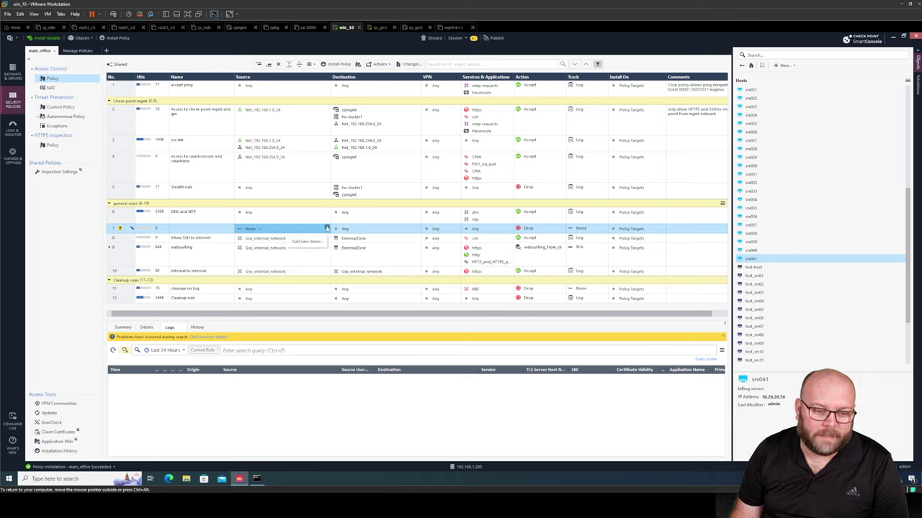
{"action": "left_click", "coordinate": [326, 227]}
Start a network object Net_10.20.20.0_24 with address 10.20.20.0 and mask 255.255.255.0
{"action": "left_click", "coordinate": [277, 237]}
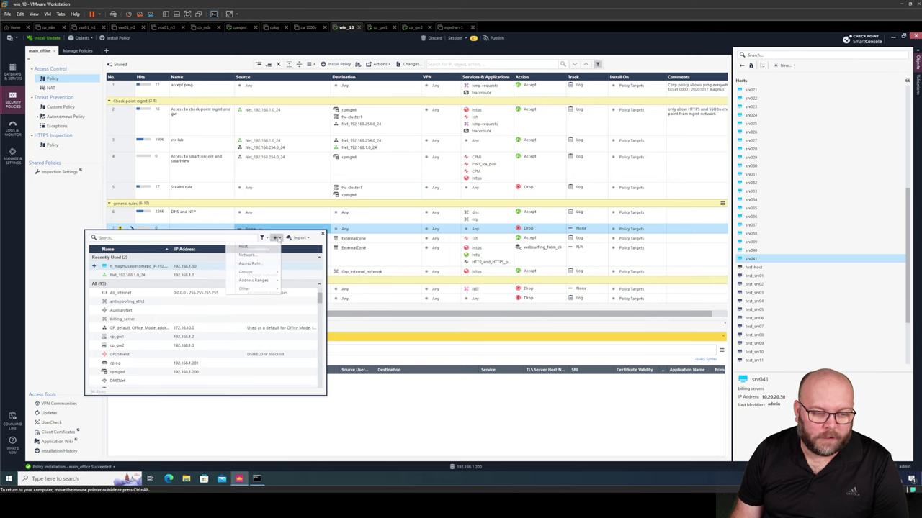
{"action": "left_click", "coordinate": [272, 255]}
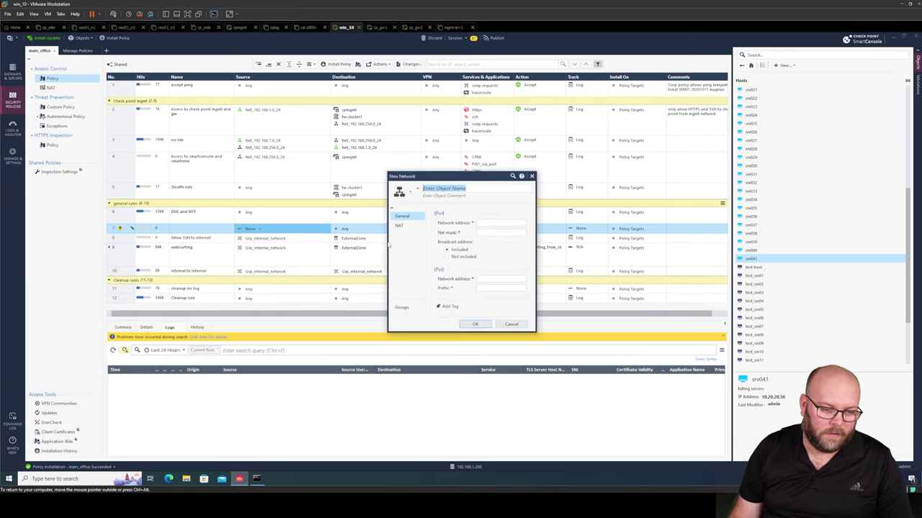
{"action": "type", "text": "Net_"}
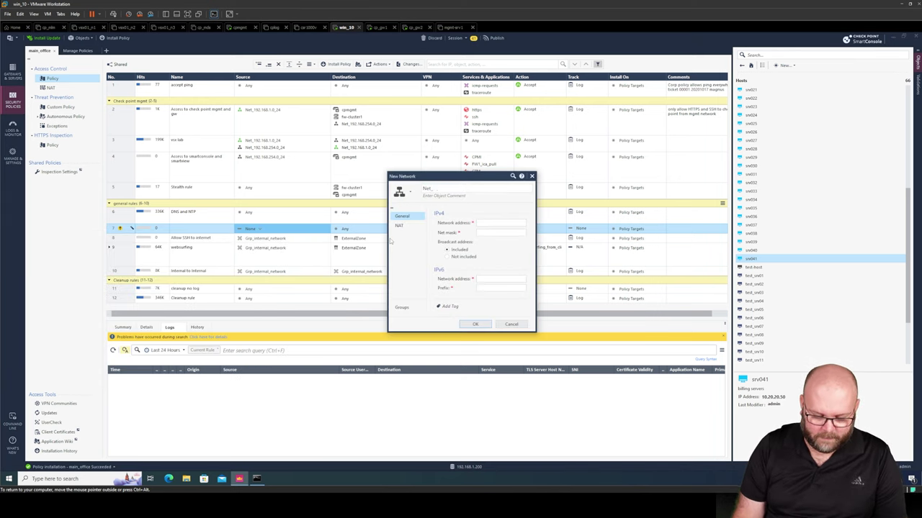
{"action": "type", "text": "10.20.20.0"}
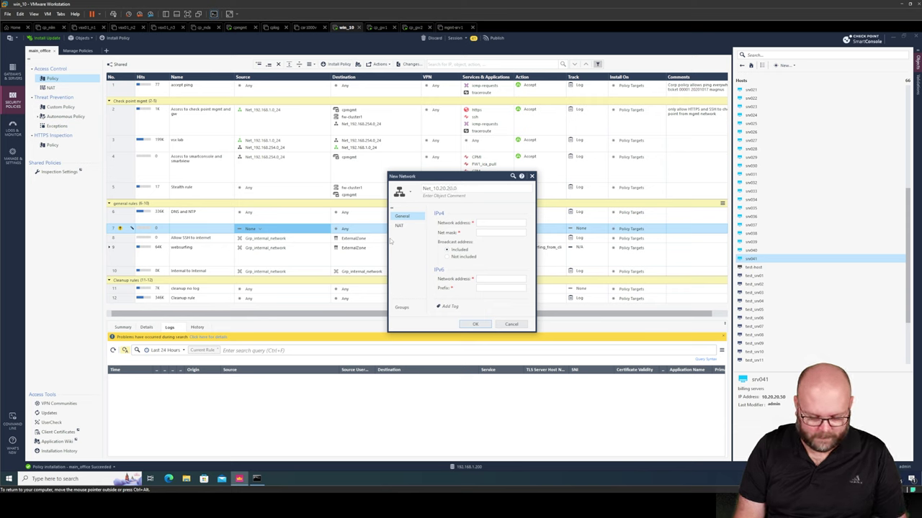
{"action": "type", "text": "_24"}
{"action": "key", "text": "Tab"}
{"action": "type", "text": "10"}
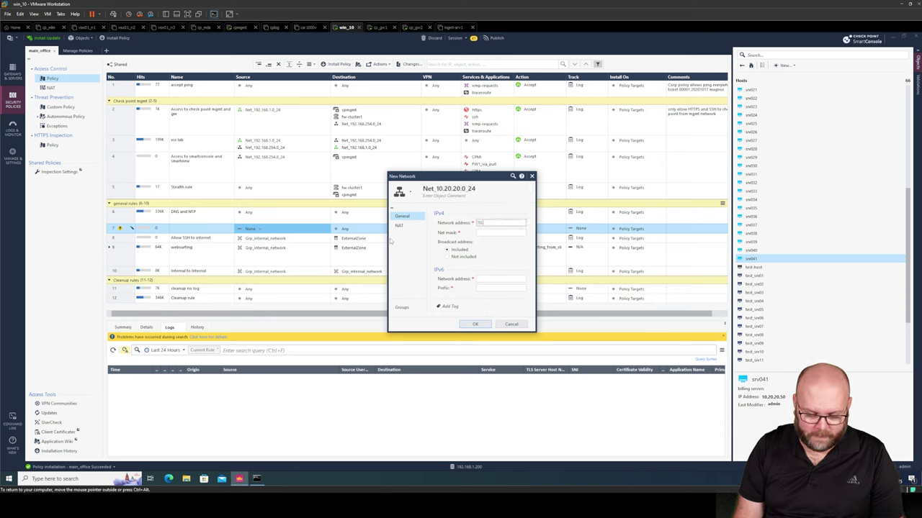
{"action": "type", "text": ".20.20.0"}
{"action": "key", "text": "Tab"}
{"action": "type", "text": "24"}
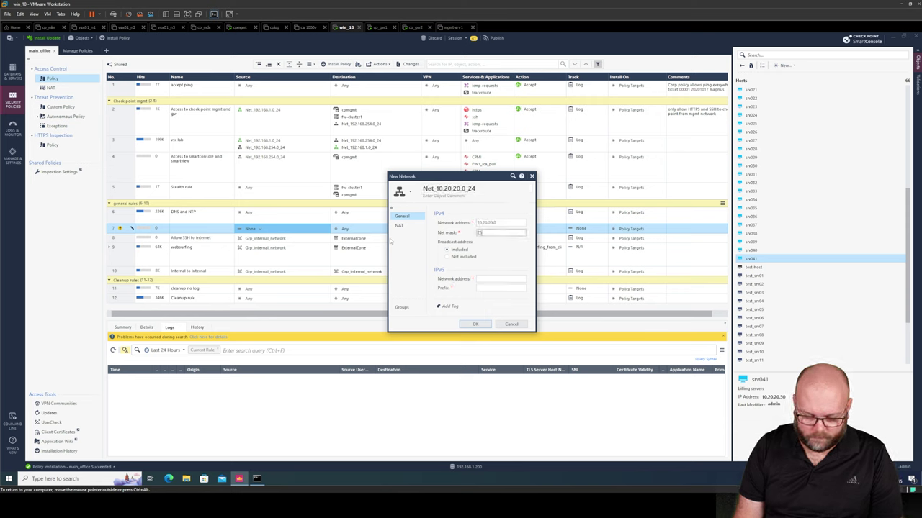
{"action": "type", "text": "5.255.255.0"}
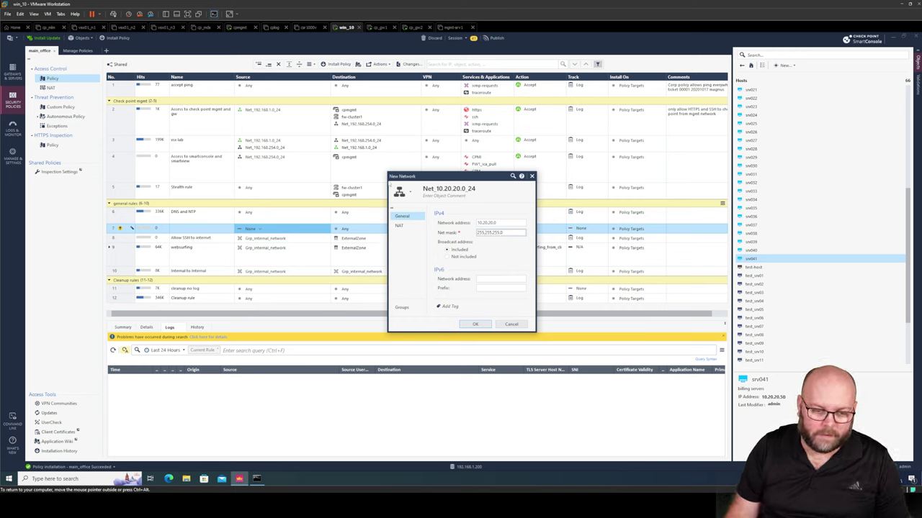
Comment the network 'Billing servers', save it as rule 7's source, then delete it
{"action": "left_click", "coordinate": [410, 192]}
{"action": "left_click", "coordinate": [426, 209]}
{"action": "left_click", "coordinate": [425, 196]}
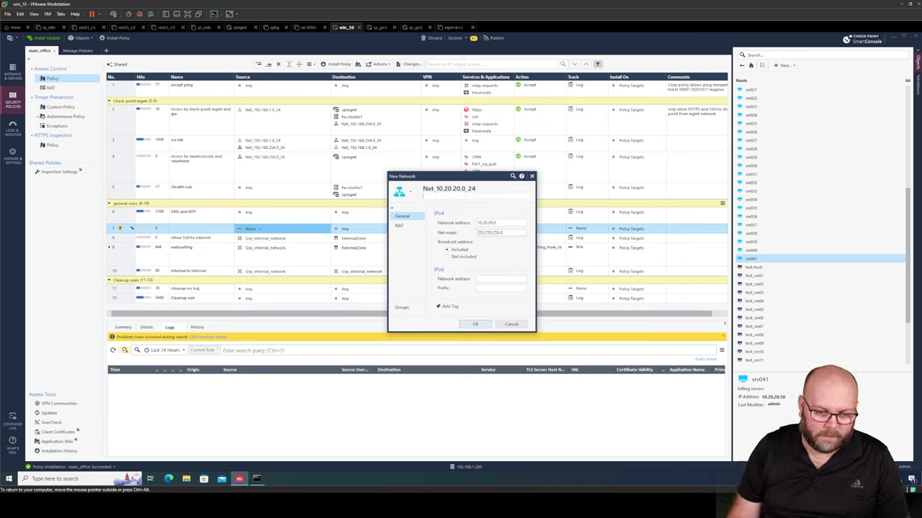
{"action": "type", "text": "ing servers"}
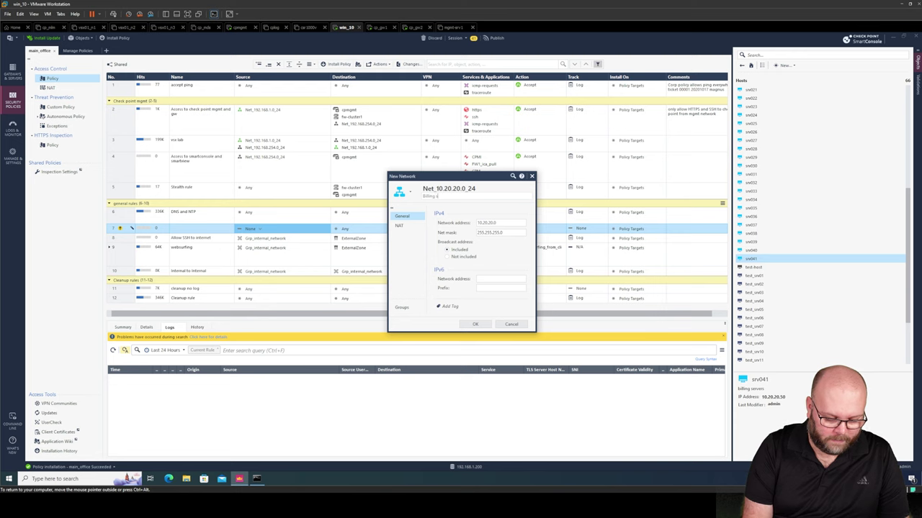
{"action": "left_click", "coordinate": [483, 325]}
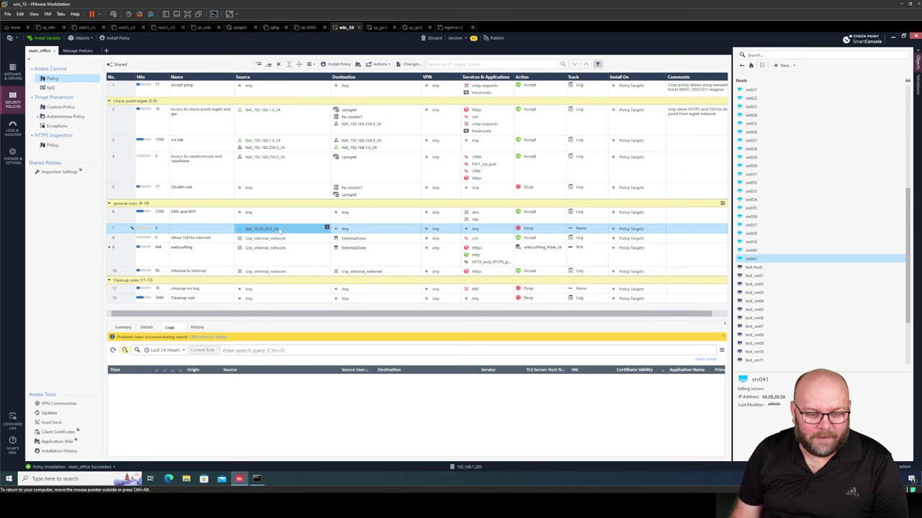
{"action": "mouse_move", "coordinate": [273, 231]}
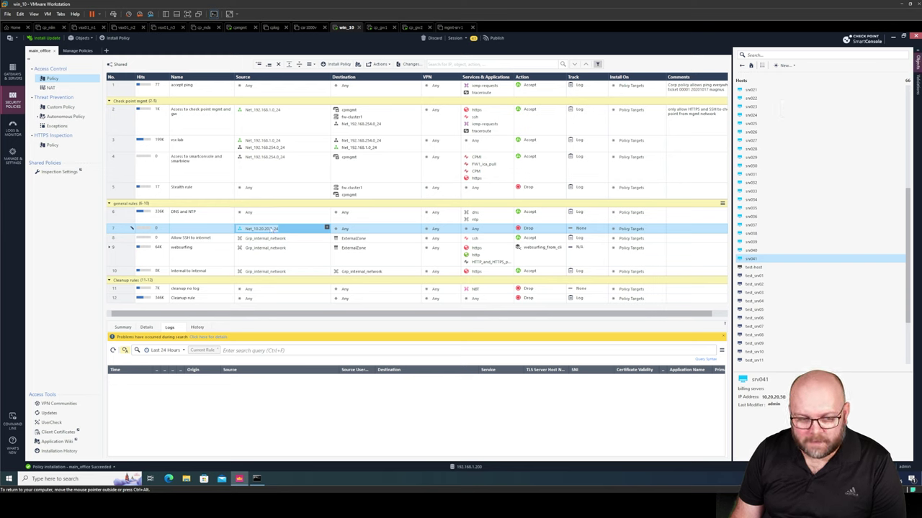
{"action": "key", "text": "Delete"}
Add address range Range_10.20.20.10-50 (10.20.20.10–10.20.20.50), commented 'Billing servers', to rule 7's source
{"action": "left_click", "coordinate": [327, 227]}
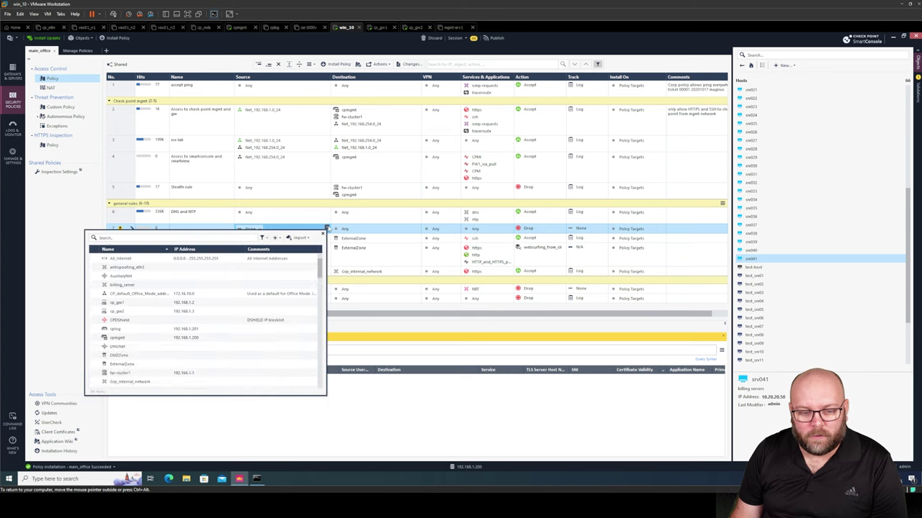
{"action": "left_click", "coordinate": [278, 239]}
{"action": "mouse_move", "coordinate": [275, 281]}
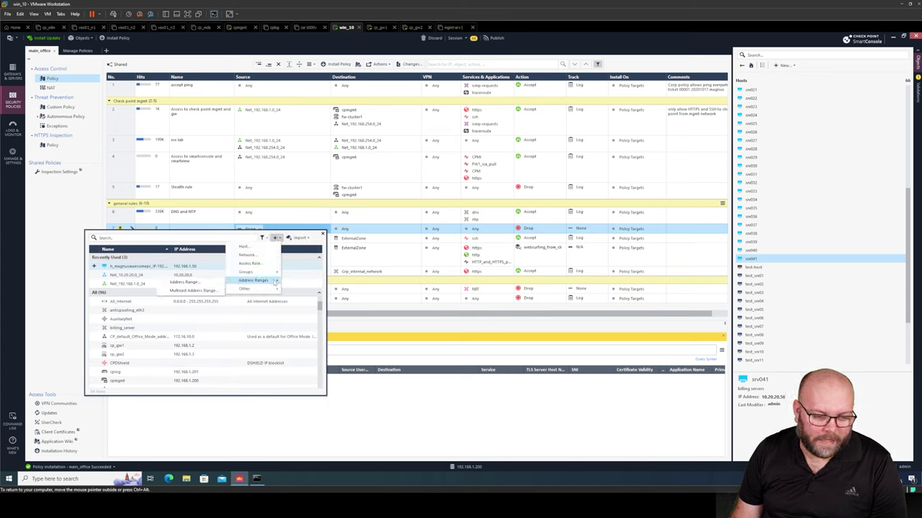
{"action": "left_click", "coordinate": [218, 283]}
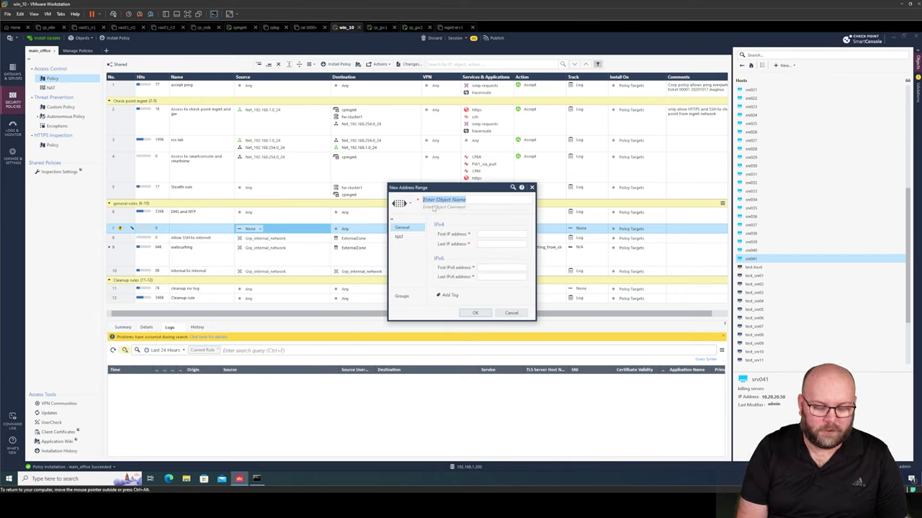
{"action": "type", "text": "Range_"}
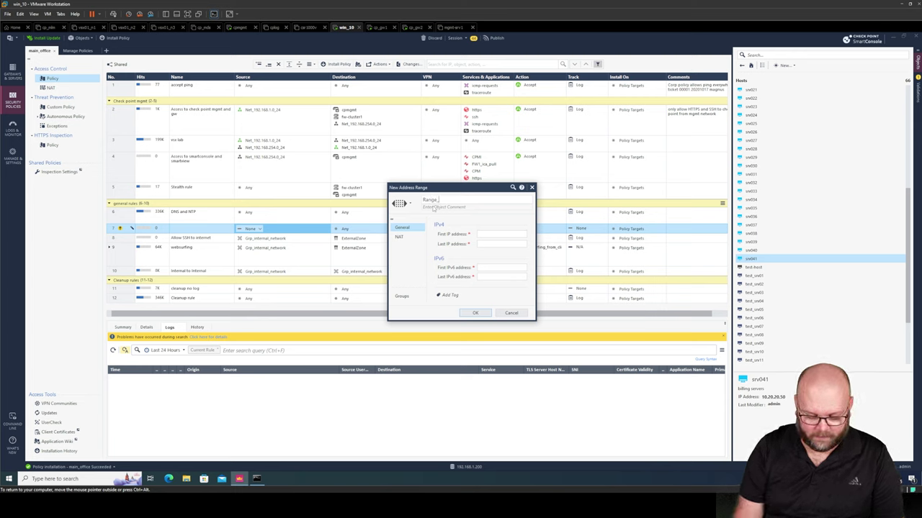
{"action": "type", "text": "10.20.20."}
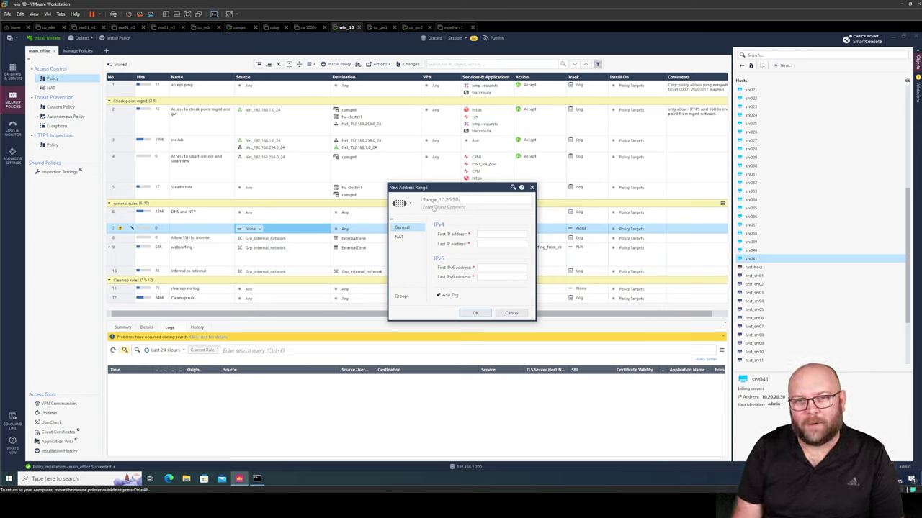
{"action": "type", "text": "10-5"}
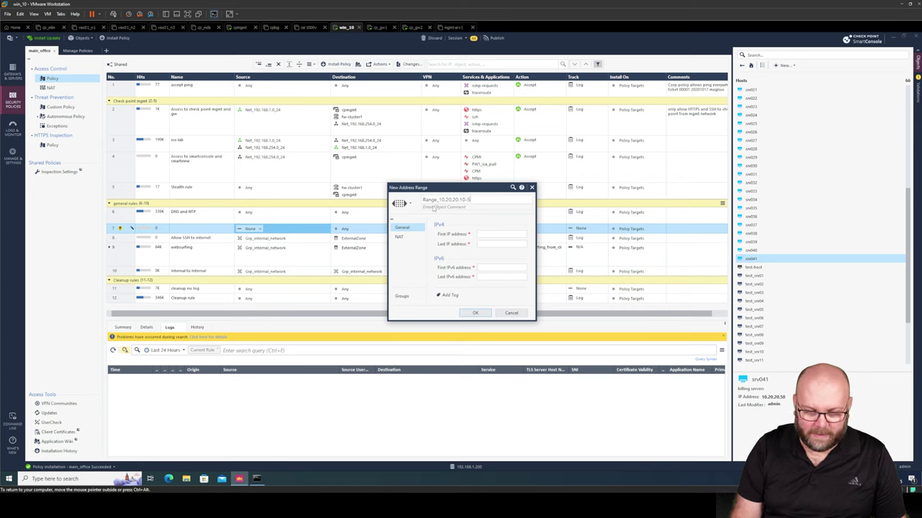
{"action": "type", "text": "0"}
{"action": "key", "text": "Tab"}
{"action": "type", "text": "10"}
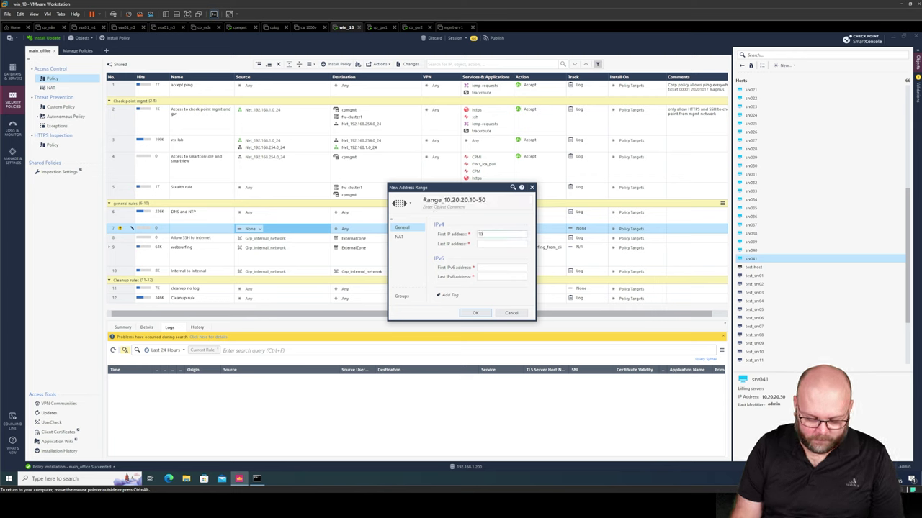
{"action": "type", "text": ".20.20.10"}
{"action": "key", "text": "Tab"}
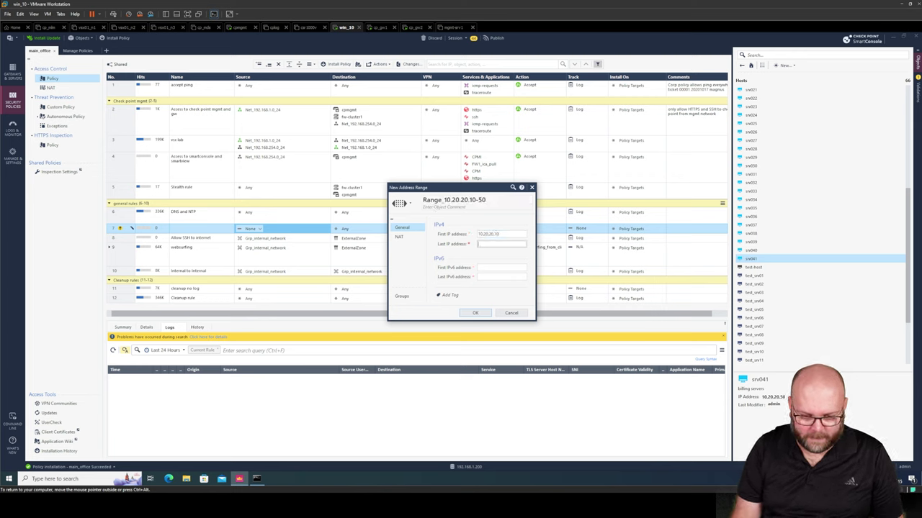
{"action": "type", "text": "1"}
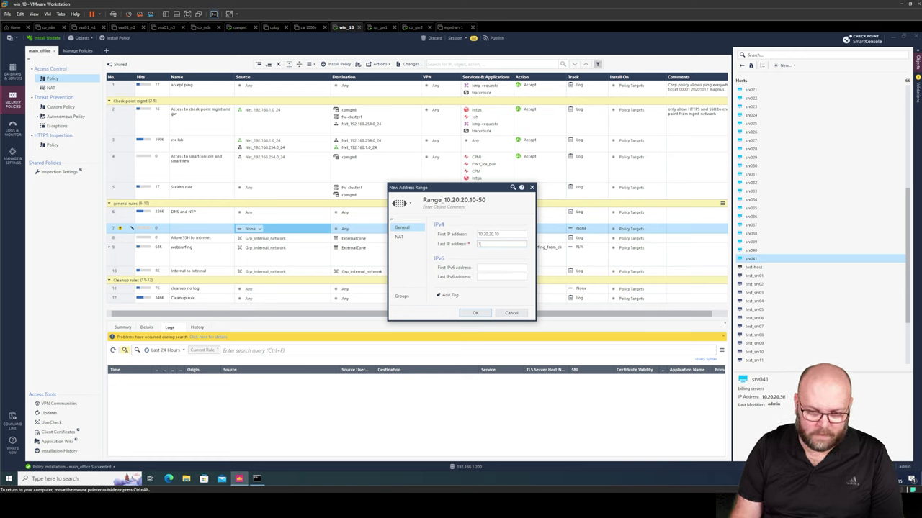
{"action": "type", "text": "0.20.20.50"}
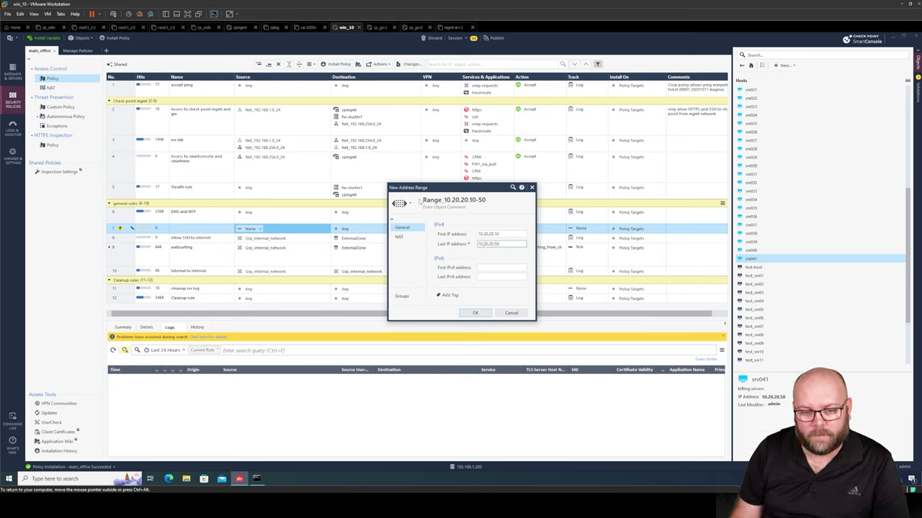
{"action": "left_click", "coordinate": [409, 204]}
{"action": "left_click", "coordinate": [425, 207]}
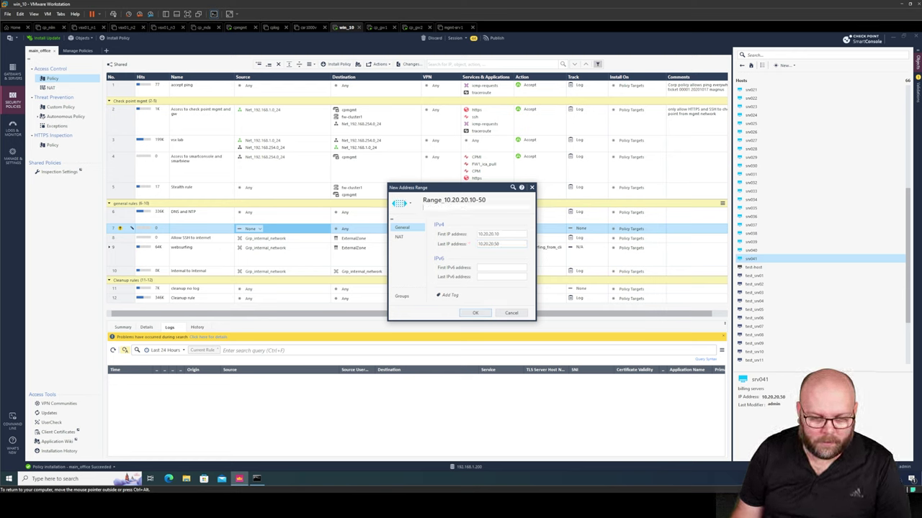
{"action": "type", "text": "Sof"}
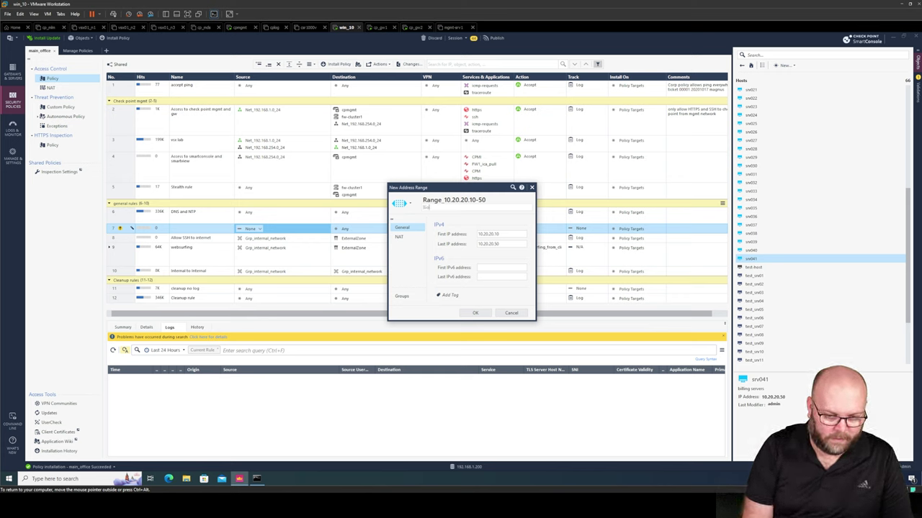
{"action": "type", "text": "ling servers"}
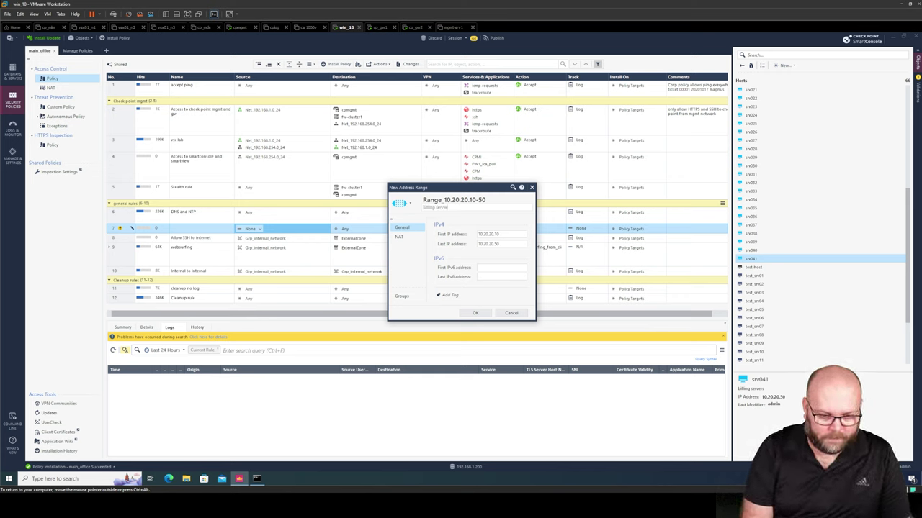
{"action": "left_click", "coordinate": [476, 314]}
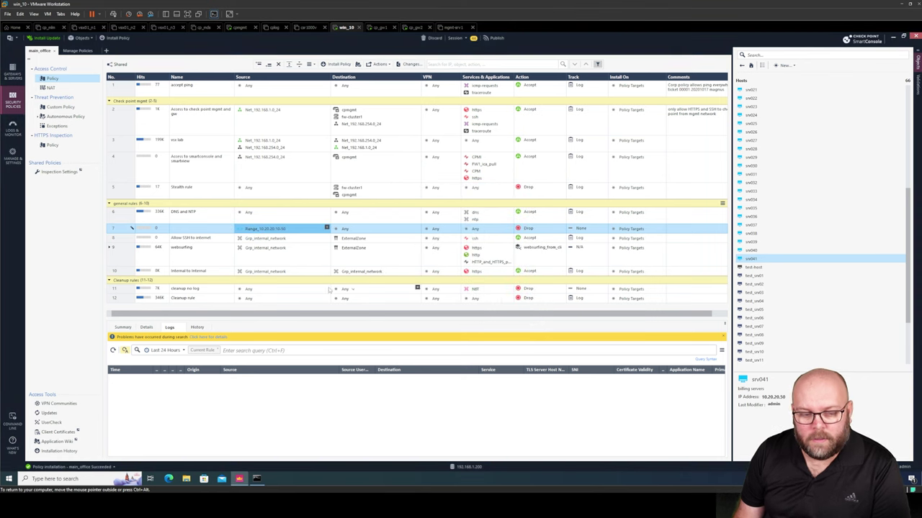
{"action": "mouse_move", "coordinate": [283, 232]}
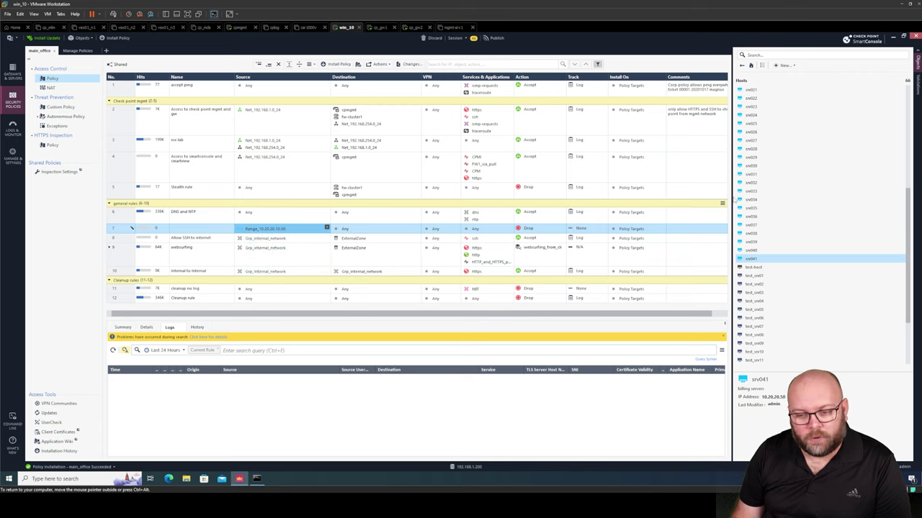
{"action": "scroll", "coordinate": [761, 107], "scroll_direction": "up", "scroll_amount": 4}
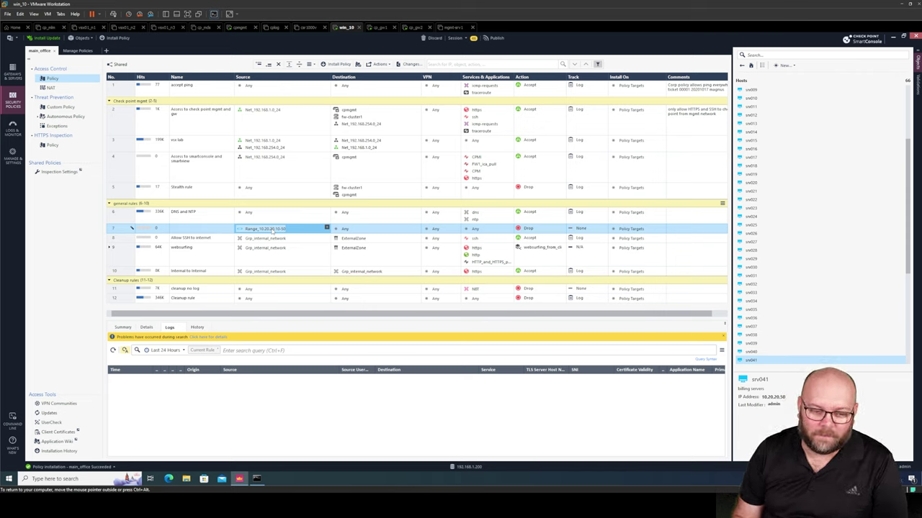
Remove the address range from rule 7's source and start a new network group
{"action": "key", "text": "Delete"}
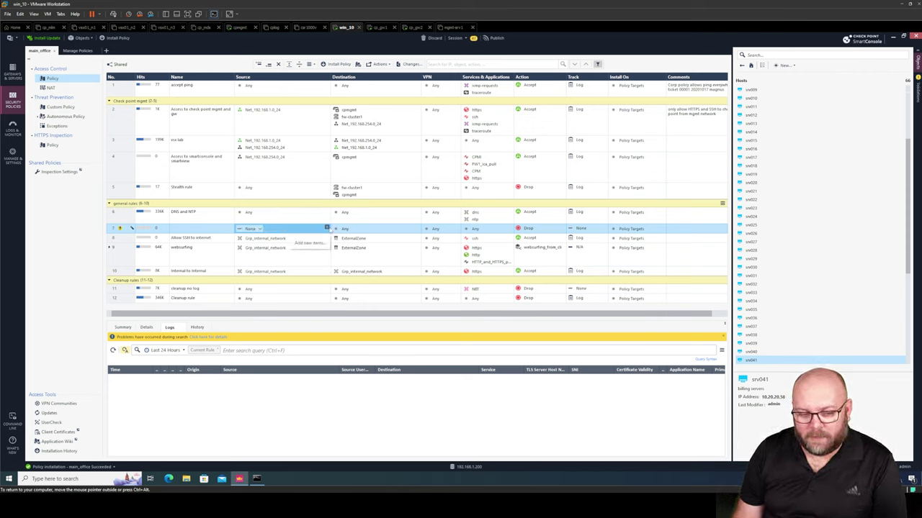
{"action": "left_click", "coordinate": [326, 228]}
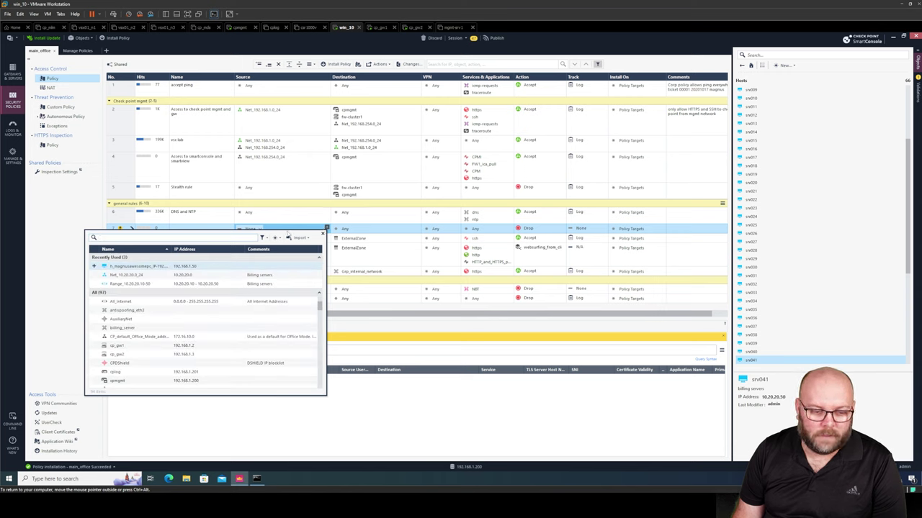
{"action": "left_click", "coordinate": [275, 237]}
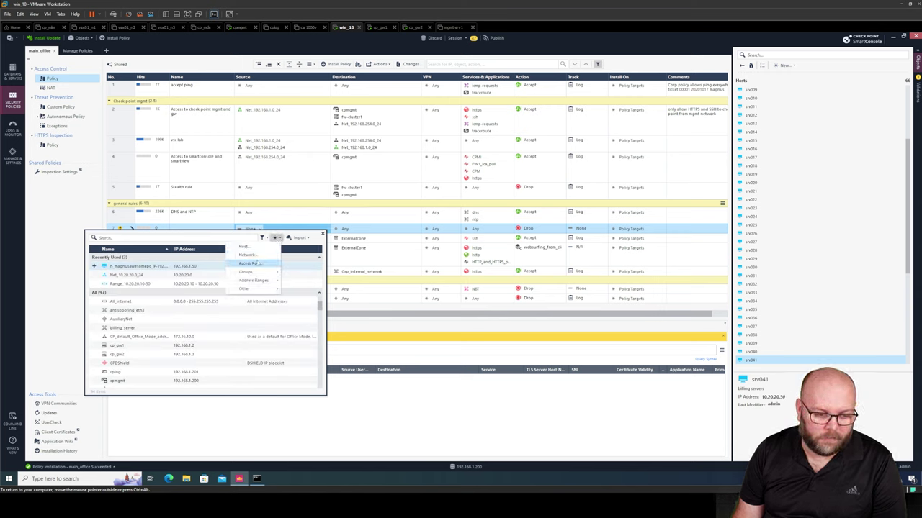
{"action": "mouse_move", "coordinate": [259, 272]}
{"action": "left_click", "coordinate": [215, 273]}
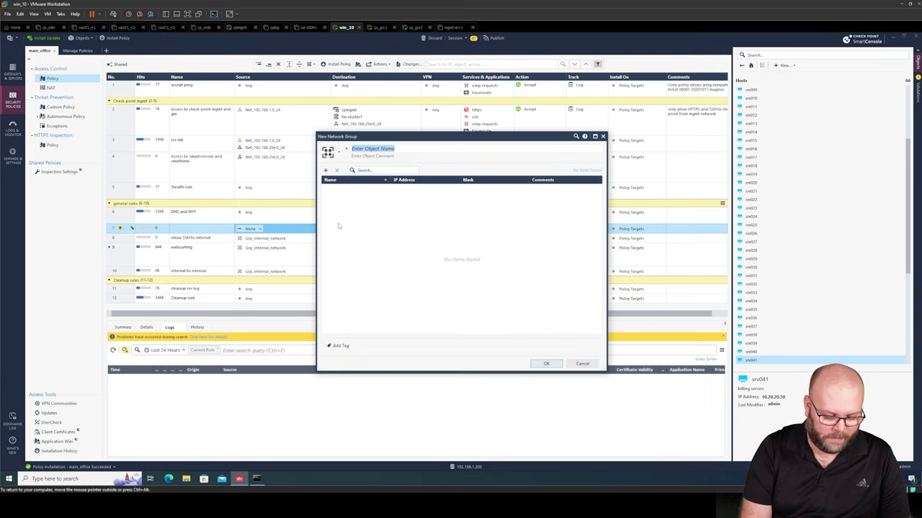
Name the group Grp_billing_servers and bring up its member object list
{"action": "type", "text": "Grp_"}
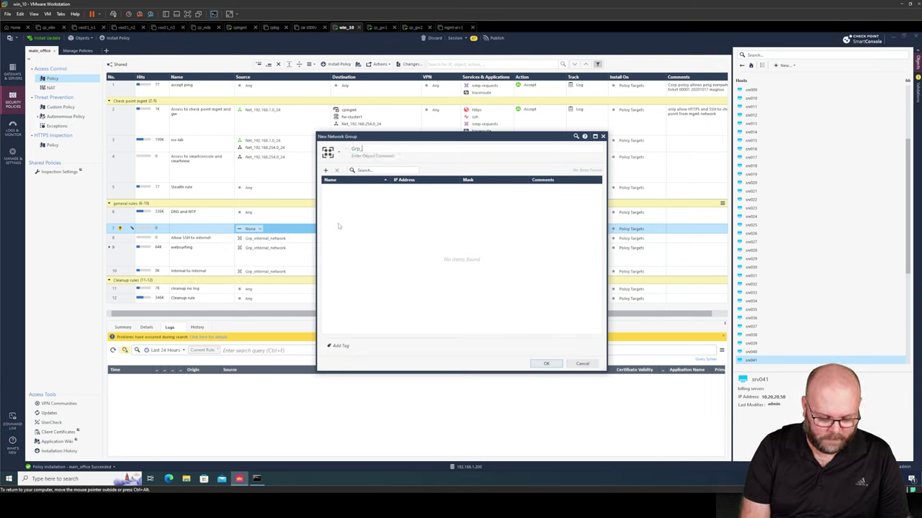
{"action": "type", "text": "billing_server"}
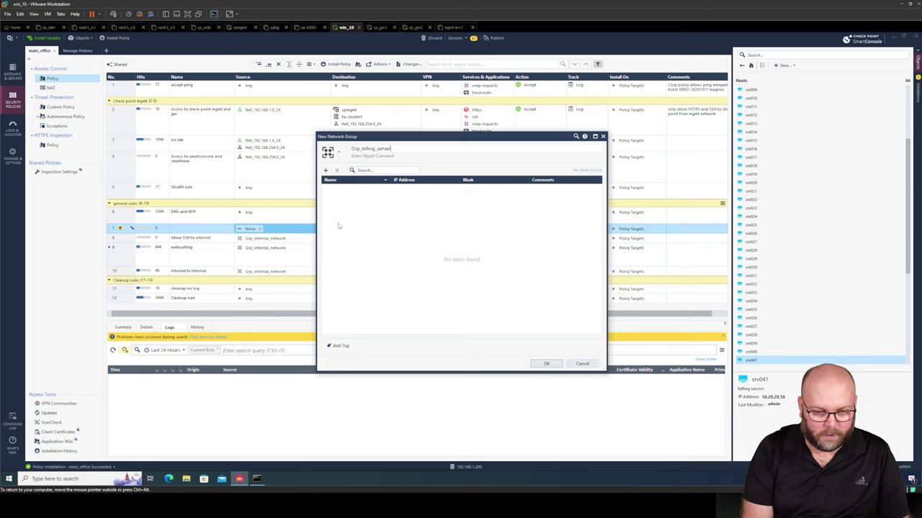
{"action": "type", "text": "s"}
{"action": "left_click", "coordinate": [333, 152]}
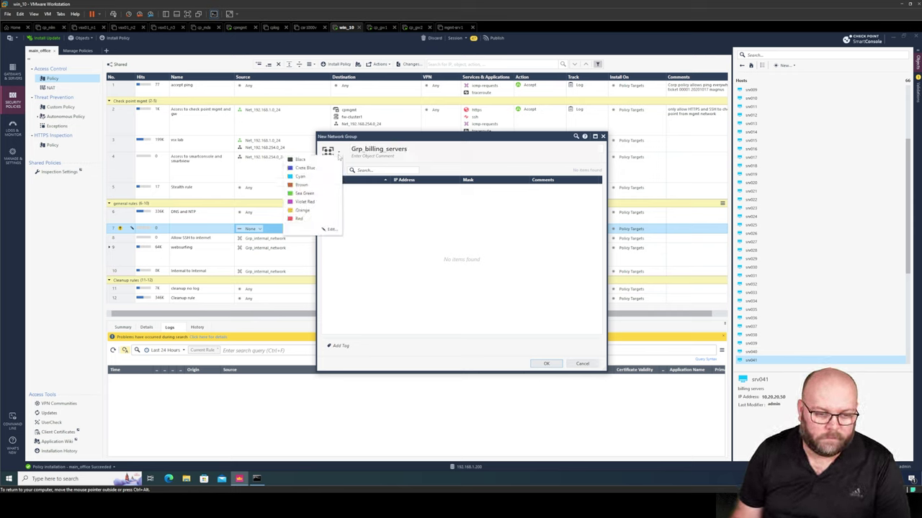
{"action": "left_click", "coordinate": [324, 176]}
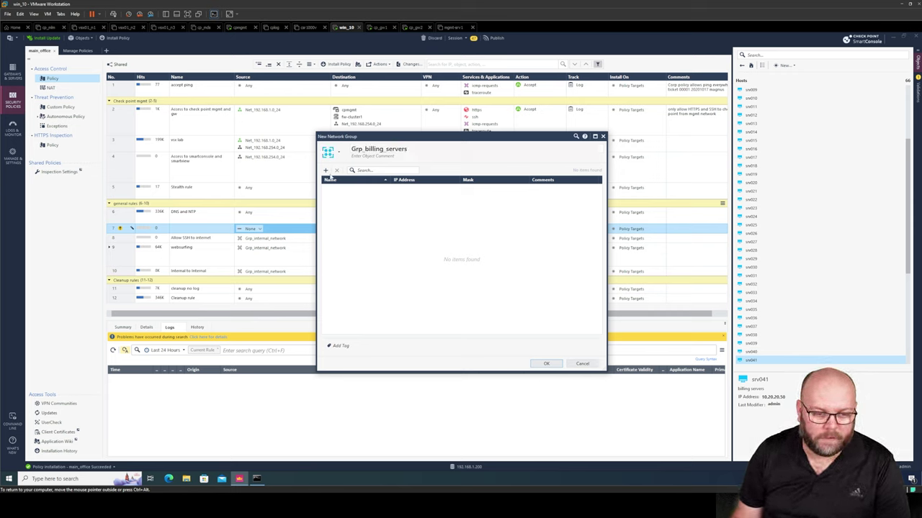
{"action": "left_click", "coordinate": [396, 155]}
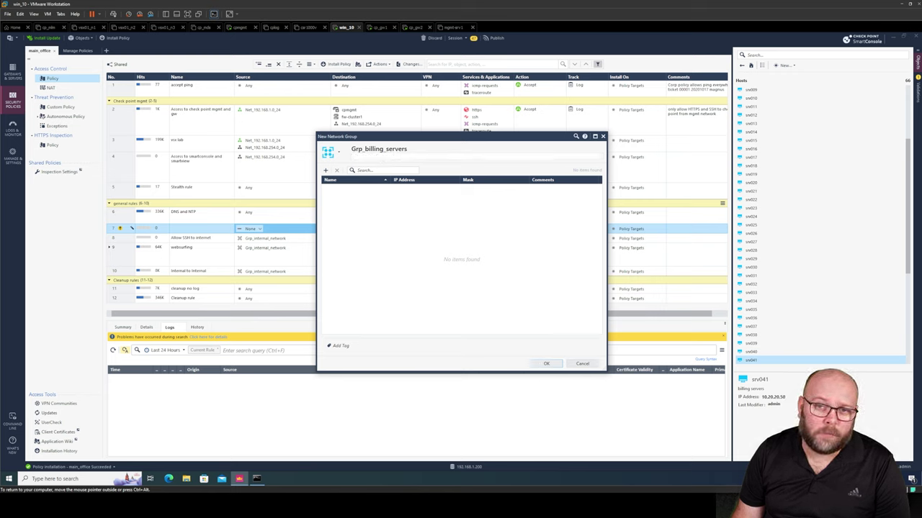
{"action": "left_click", "coordinate": [326, 171]}
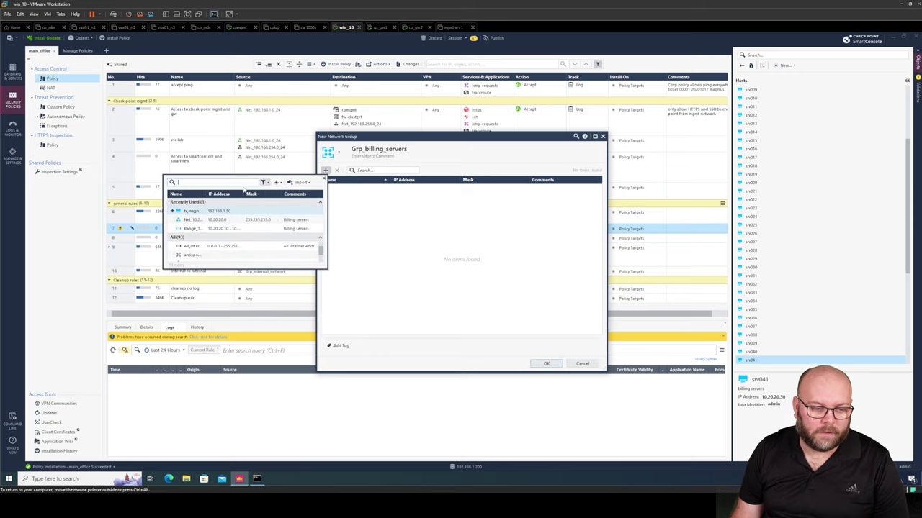
Search the picker for 'billing' and add srv001 through srv014 to the group
{"action": "type", "text": "bill"}
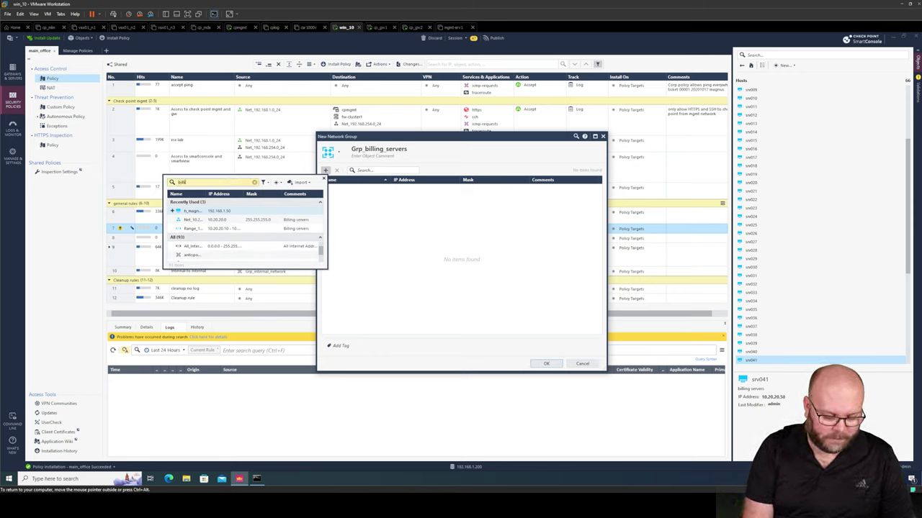
{"action": "type", "text": "ing"}
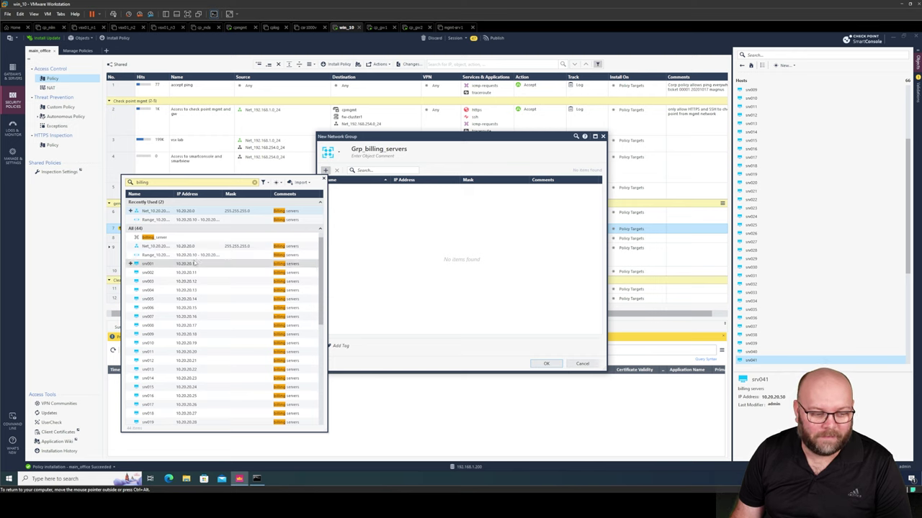
{"action": "scroll", "coordinate": [194, 264], "scroll_direction": "down", "scroll_amount": 4}
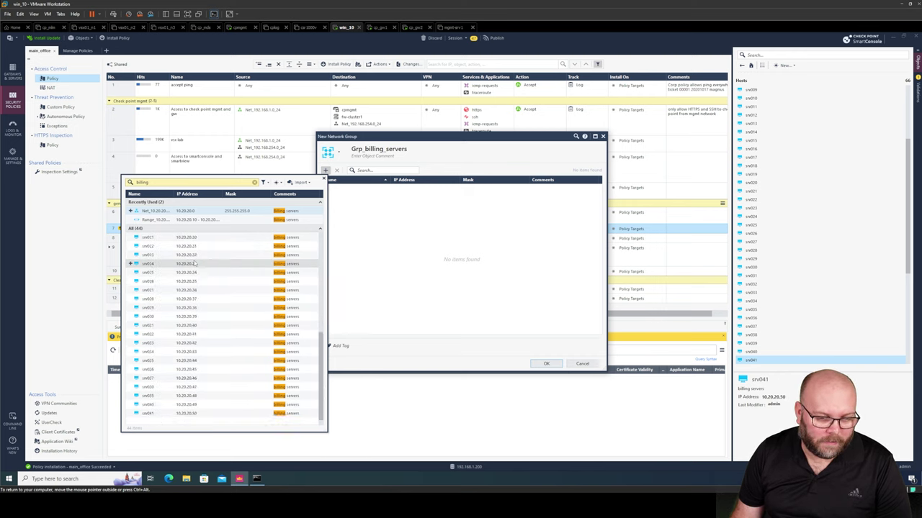
{"action": "scroll", "coordinate": [194, 264], "scroll_direction": "up", "scroll_amount": 4}
{"action": "left_click", "coordinate": [130, 264]}
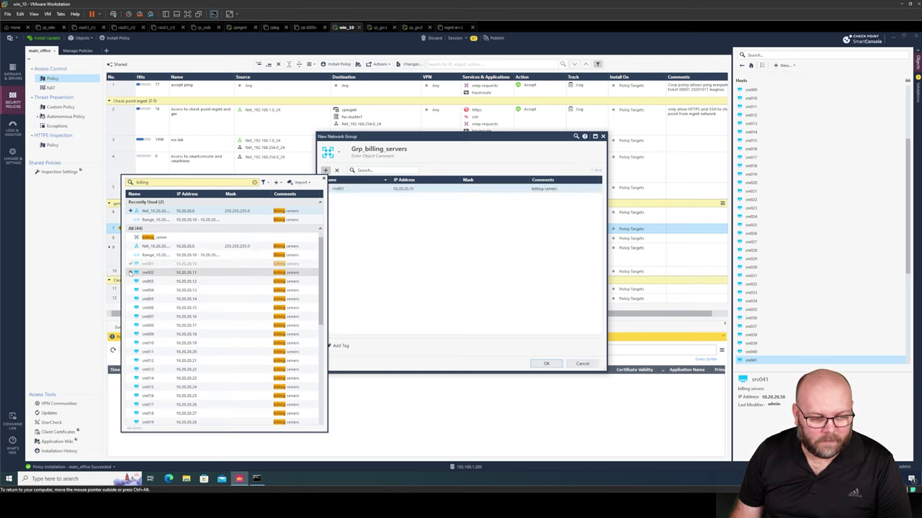
{"action": "left_click", "coordinate": [131, 272]}
{"action": "left_click", "coordinate": [131, 281]}
{"action": "left_click", "coordinate": [130, 289]}
{"action": "left_click", "coordinate": [131, 298]}
{"action": "left_click", "coordinate": [131, 308]}
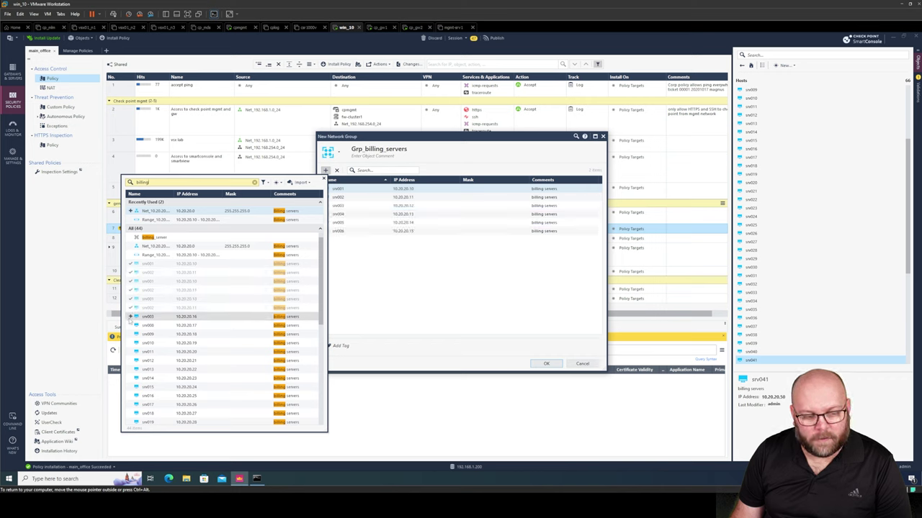
{"action": "left_click", "coordinate": [130, 316]}
{"action": "left_click", "coordinate": [131, 325]}
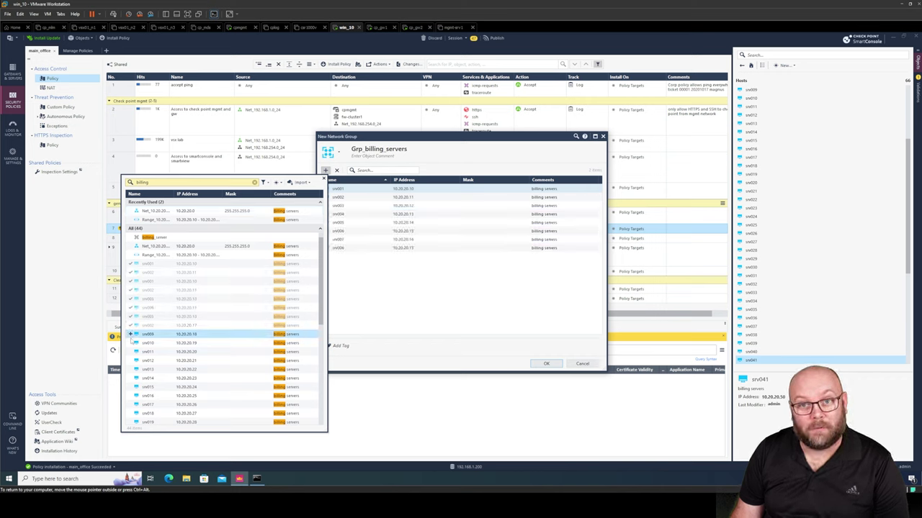
{"action": "left_click", "coordinate": [131, 334]}
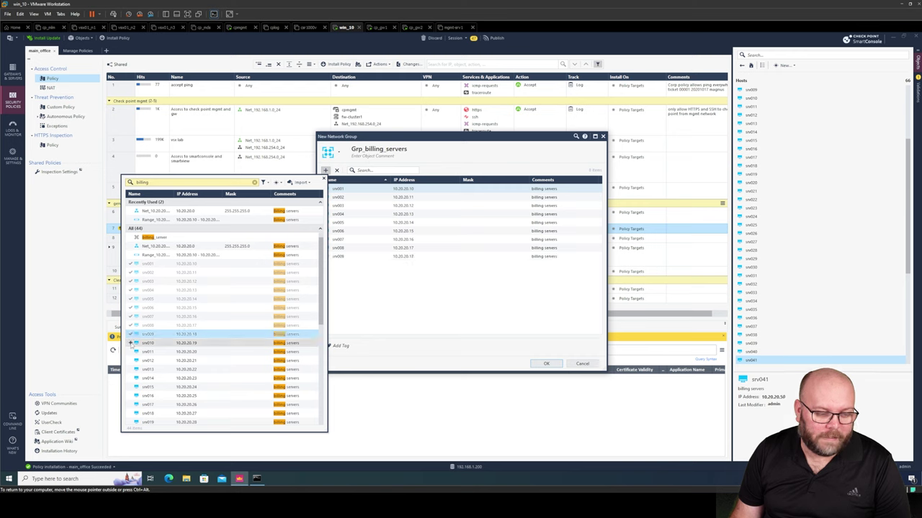
{"action": "left_click", "coordinate": [130, 343]}
{"action": "left_click", "coordinate": [130, 351]}
{"action": "left_click", "coordinate": [131, 360]}
{"action": "left_click", "coordinate": [131, 369]}
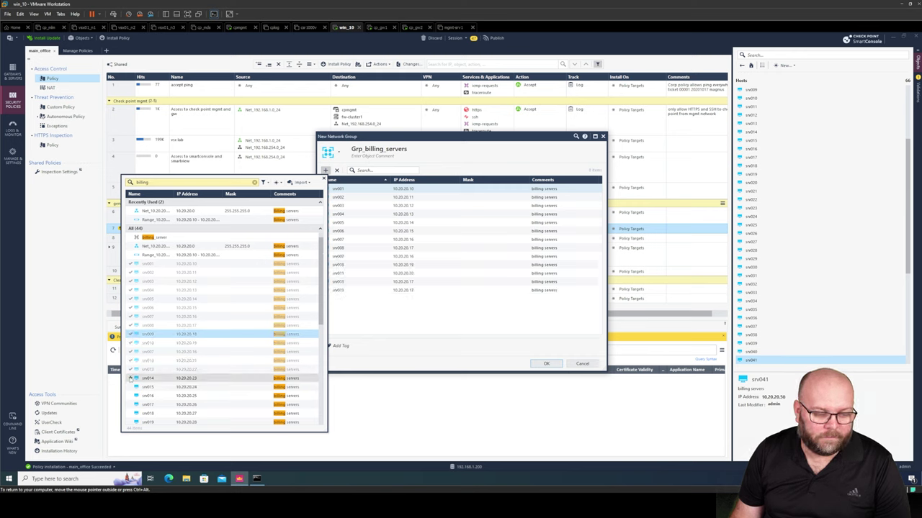
{"action": "left_click", "coordinate": [130, 378]}
Add billing servers srv015 through srv024 to the group
{"action": "scroll", "coordinate": [161, 377], "scroll_direction": "down", "scroll_amount": 2}
{"action": "scroll", "coordinate": [162, 377], "scroll_direction": "down", "scroll_amount": 1}
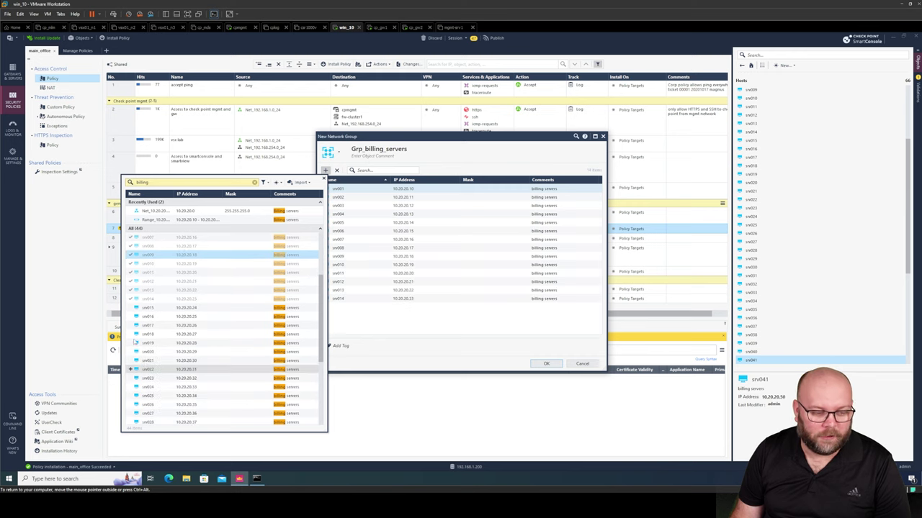
{"action": "left_click", "coordinate": [131, 316]}
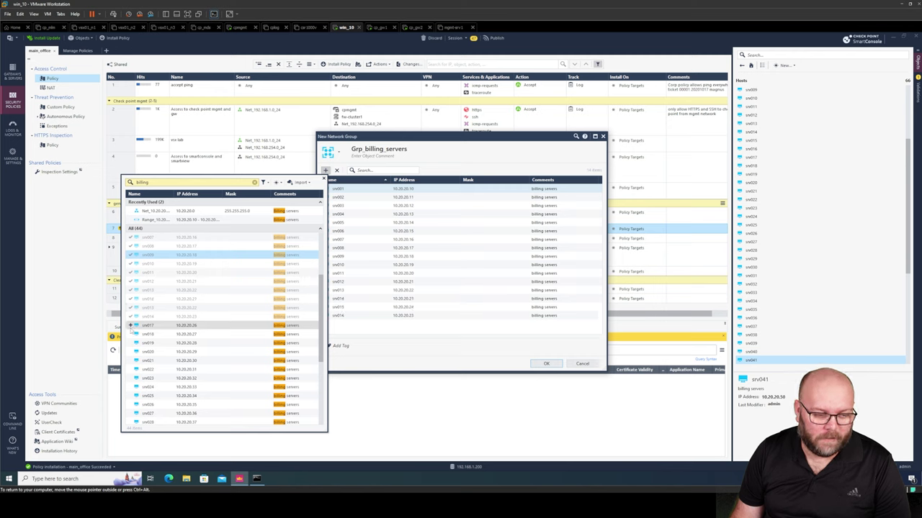
{"action": "left_click", "coordinate": [130, 326]}
{"action": "left_click", "coordinate": [130, 334]}
{"action": "left_click", "coordinate": [131, 343]}
{"action": "left_click", "coordinate": [131, 351]}
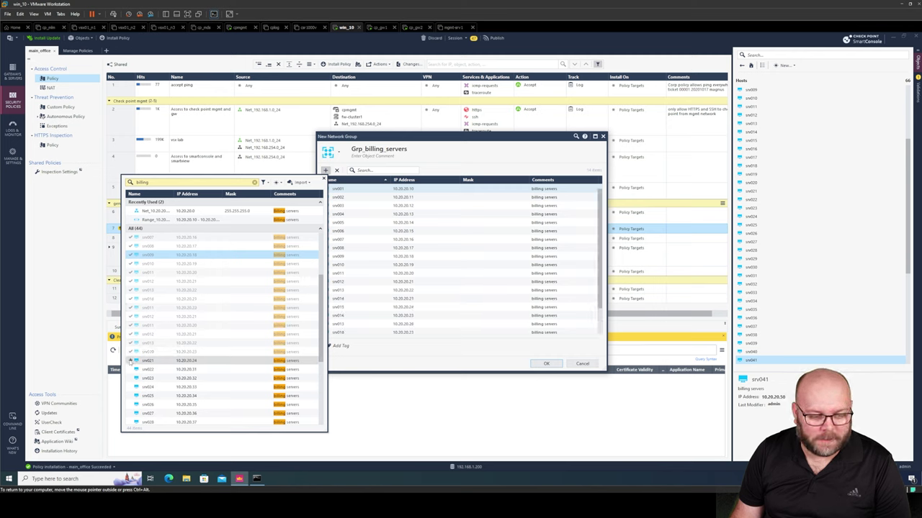
{"action": "left_click", "coordinate": [131, 360]}
{"action": "left_click", "coordinate": [130, 369]}
{"action": "left_click", "coordinate": [130, 378]}
{"action": "left_click", "coordinate": [131, 387]}
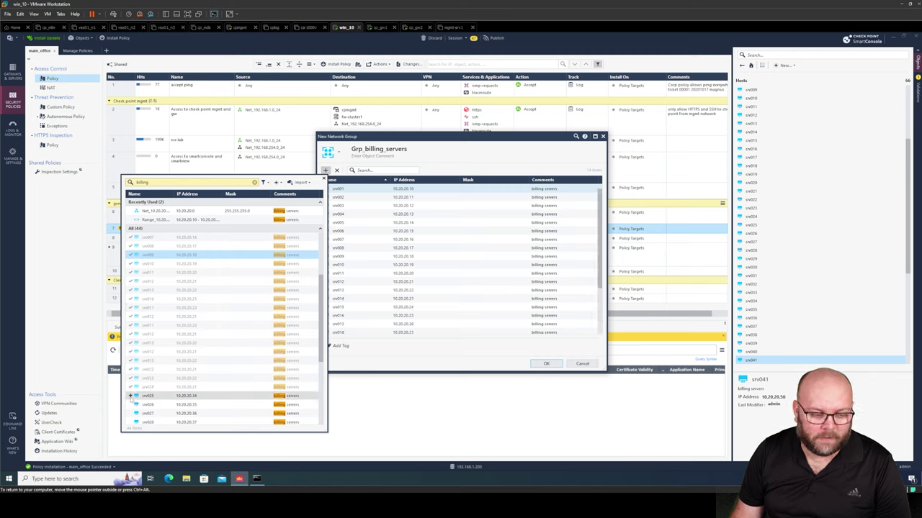
Add the remaining billing servers up to srv041, then close the object picker
{"action": "scroll", "coordinate": [152, 386], "scroll_direction": "down", "scroll_amount": 1}
{"action": "scroll", "coordinate": [152, 387], "scroll_direction": "down", "scroll_amount": 2}
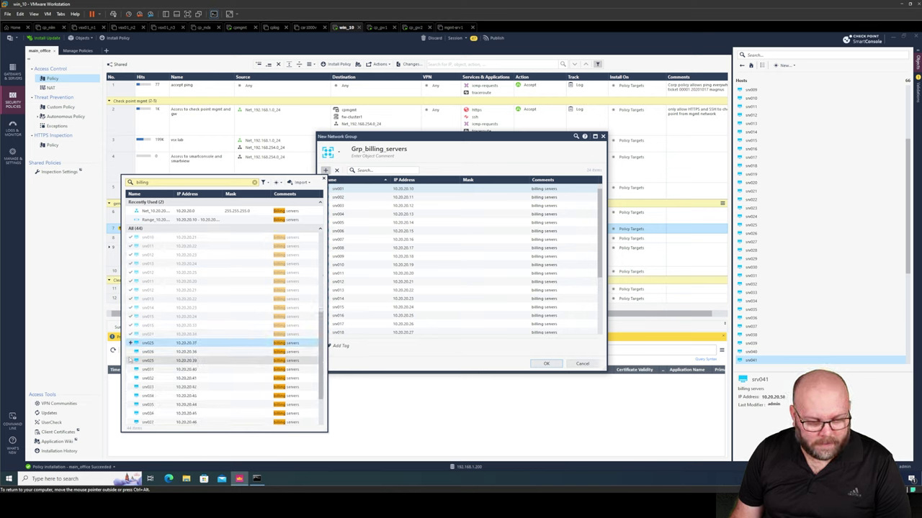
{"action": "left_click", "coordinate": [131, 343]}
{"action": "left_click", "coordinate": [130, 352]}
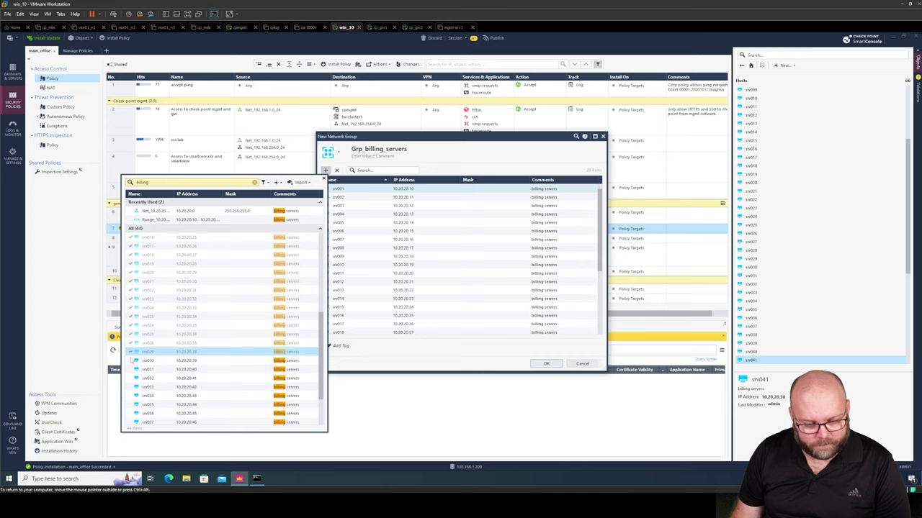
{"action": "left_click", "coordinate": [130, 360]}
{"action": "left_click", "coordinate": [130, 370]}
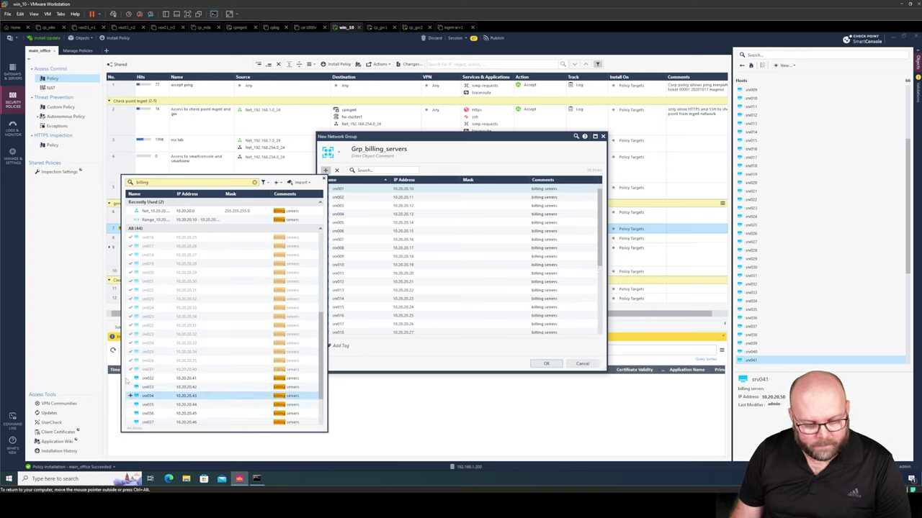
{"action": "left_click", "coordinate": [130, 379]}
{"action": "left_click", "coordinate": [130, 387]}
{"action": "left_click", "coordinate": [130, 396]}
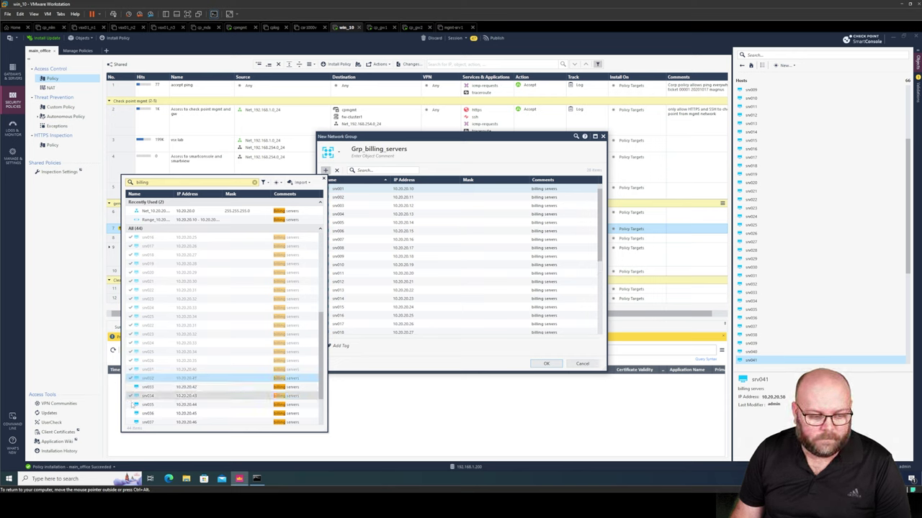
{"action": "left_click", "coordinate": [130, 405]}
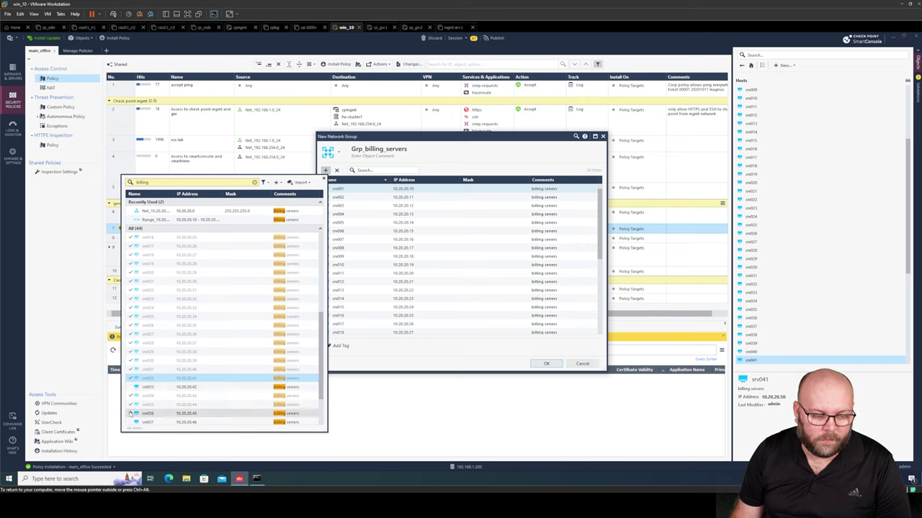
{"action": "left_click", "coordinate": [130, 413]}
{"action": "left_click", "coordinate": [130, 422]}
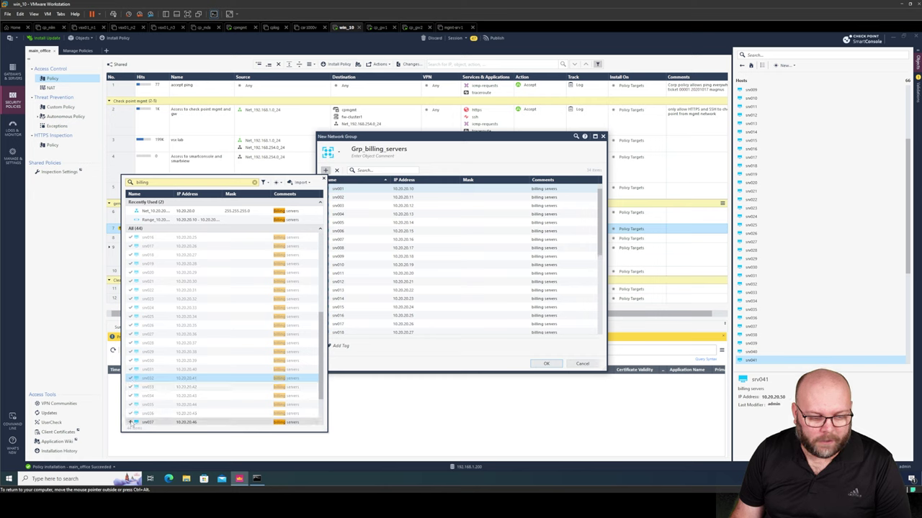
{"action": "scroll", "coordinate": [132, 417], "scroll_direction": "down", "scroll_amount": 2}
{"action": "left_click", "coordinate": [130, 388]}
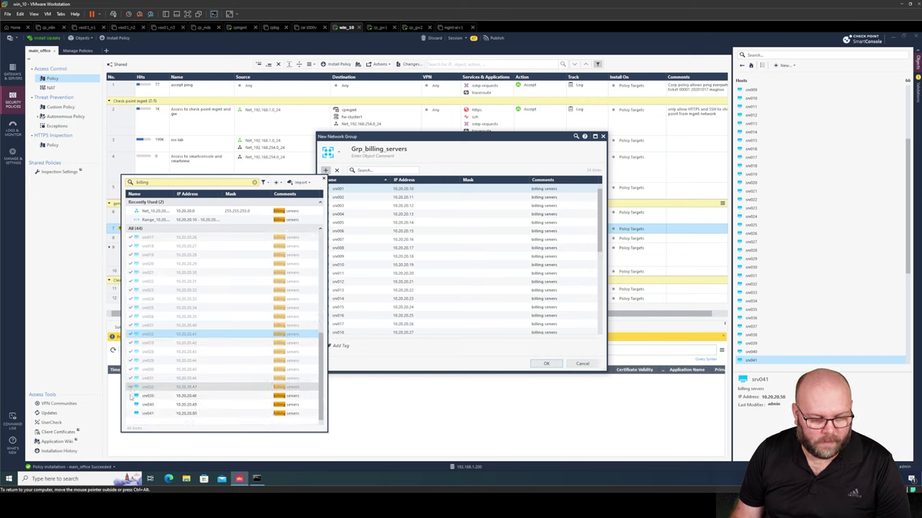
{"action": "left_click", "coordinate": [130, 396]}
{"action": "left_click", "coordinate": [131, 405]}
{"action": "left_click", "coordinate": [130, 414]}
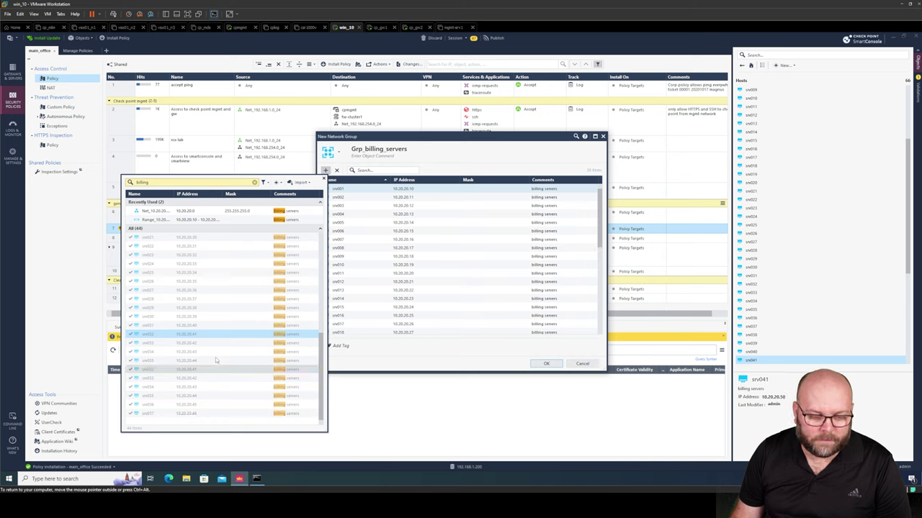
{"action": "left_click", "coordinate": [325, 180]}
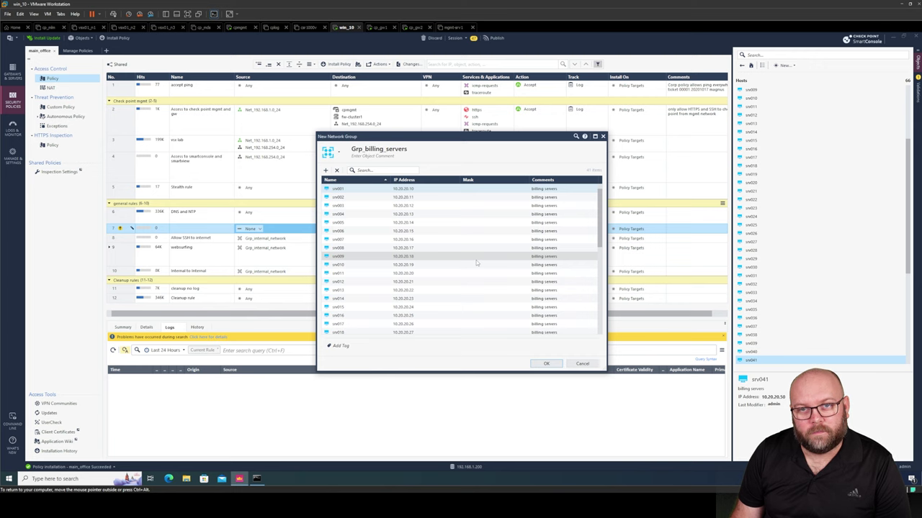
Save Grp_billing_servers, then reopen it from rule 7's Source to check its 41 members
{"action": "left_click", "coordinate": [545, 363]}
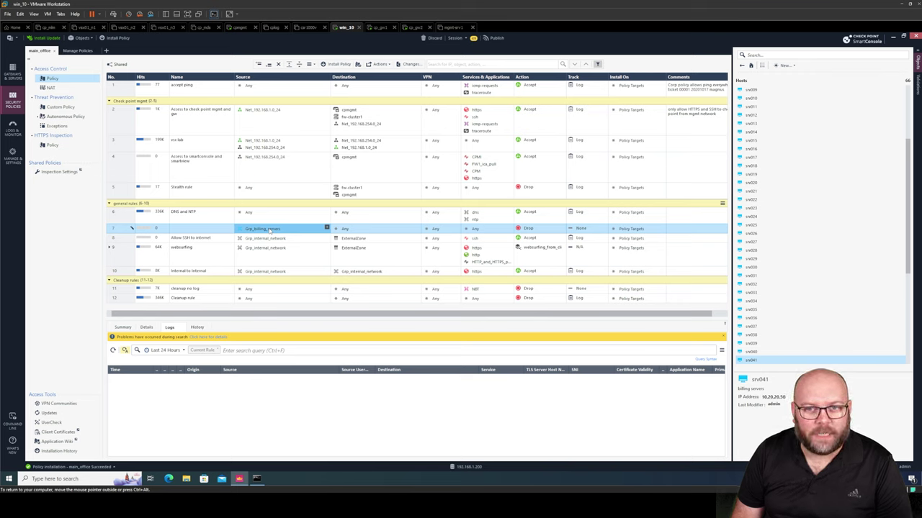
{"action": "double_click", "coordinate": [269, 230]}
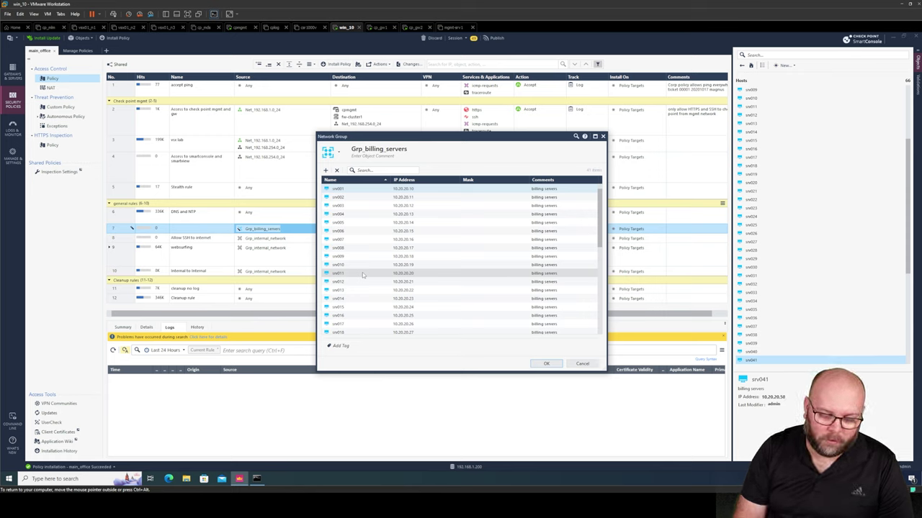
{"action": "left_click", "coordinate": [587, 363]}
{"action": "mouse_move", "coordinate": [274, 230]}
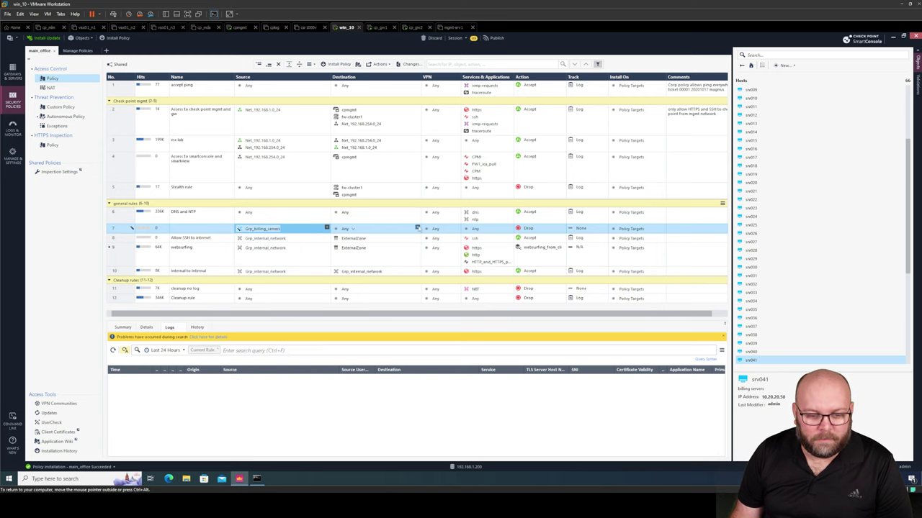
Pick Microsoft Defender Services from the Updatable Objects catalogue for rule 7's Destination
{"action": "left_click", "coordinate": [417, 228]}
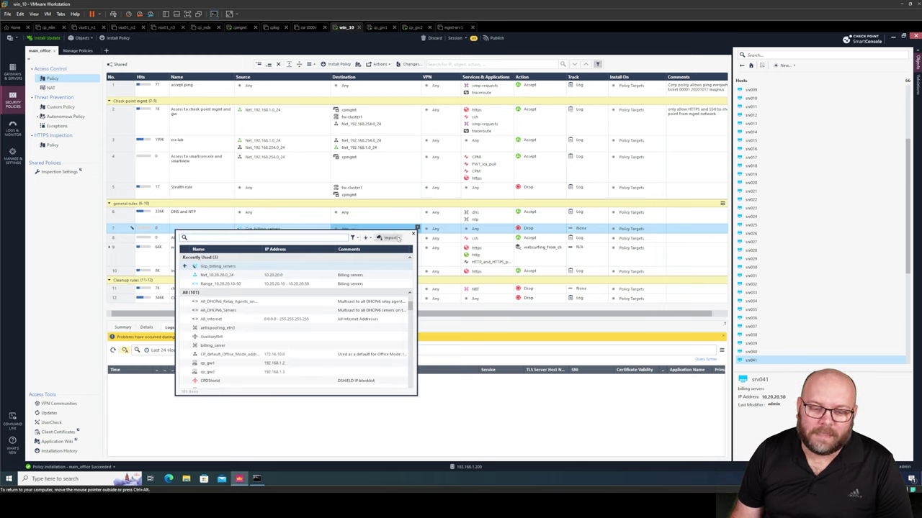
{"action": "left_click", "coordinate": [396, 237]}
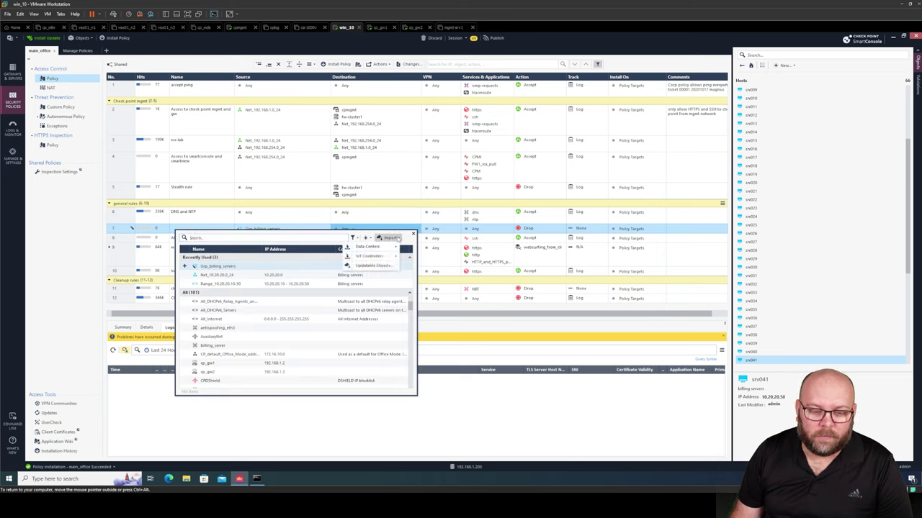
{"action": "left_click", "coordinate": [371, 266]}
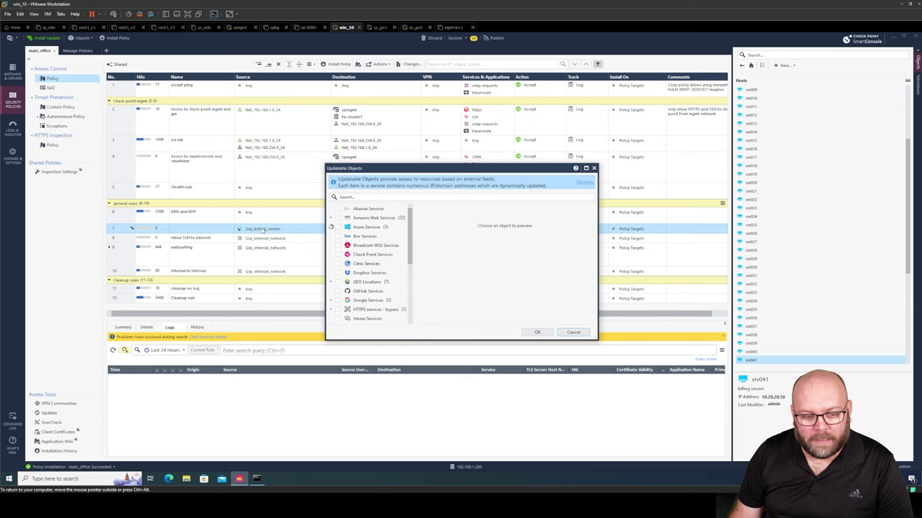
{"action": "scroll", "coordinate": [371, 268], "scroll_direction": "down", "scroll_amount": 2}
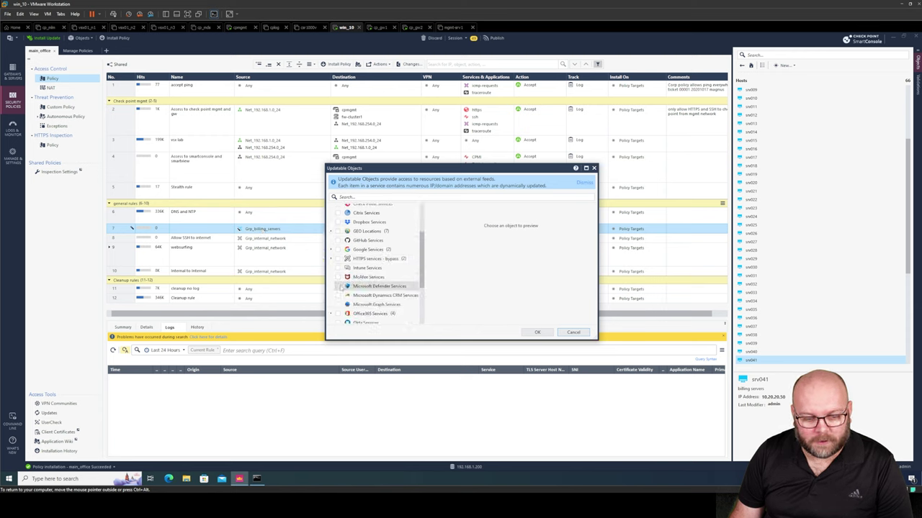
{"action": "left_click", "coordinate": [339, 287]}
Confirm the Microsoft Defender Services destination and set rule 7 to Accept with Log tracking
{"action": "left_click", "coordinate": [534, 333]}
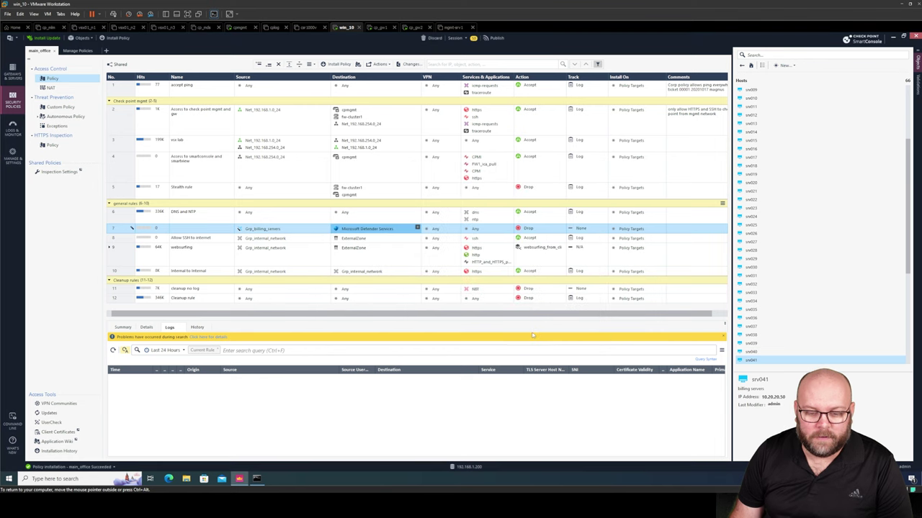
{"action": "left_click", "coordinate": [520, 230]}
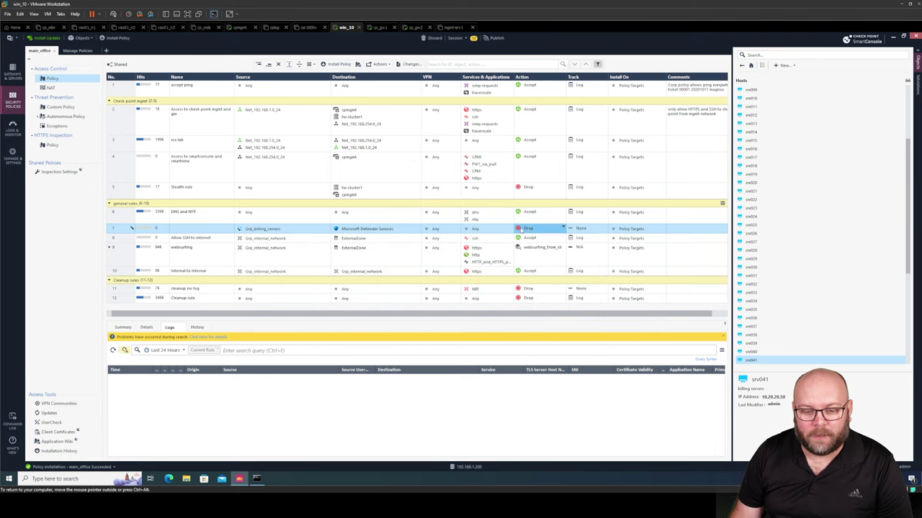
{"action": "left_click", "coordinate": [531, 231]}
{"action": "left_click", "coordinate": [481, 236]}
{"action": "left_click", "coordinate": [580, 229]}
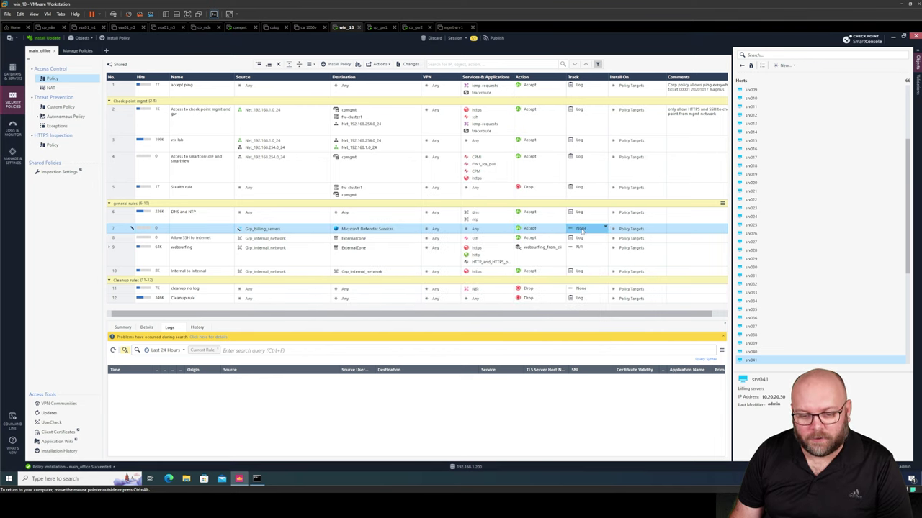
{"action": "left_click", "coordinate": [582, 231]}
{"action": "left_click", "coordinate": [558, 245]}
Copy the https service from rule 9 into rule 7's Services
{"action": "left_click", "coordinate": [476, 249]}
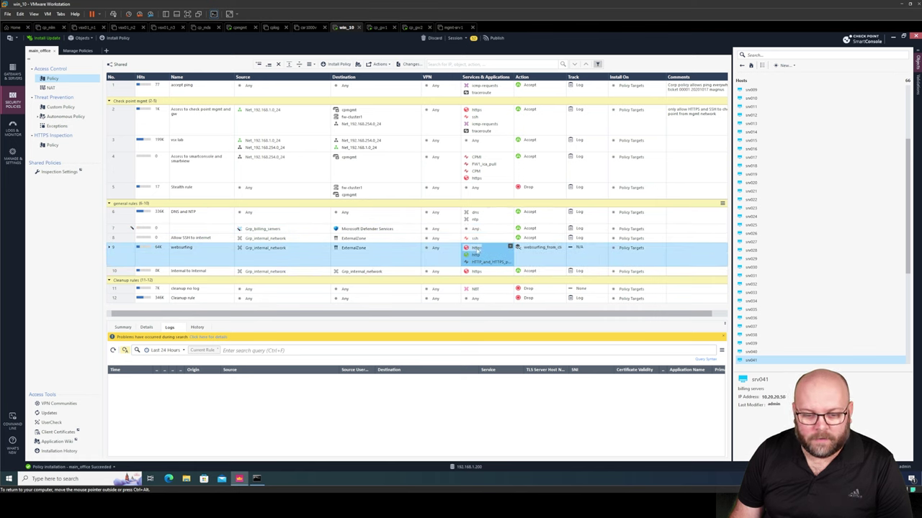
{"action": "left_click_drag", "start_coordinate": [478, 248], "coordinate": [480, 230]}
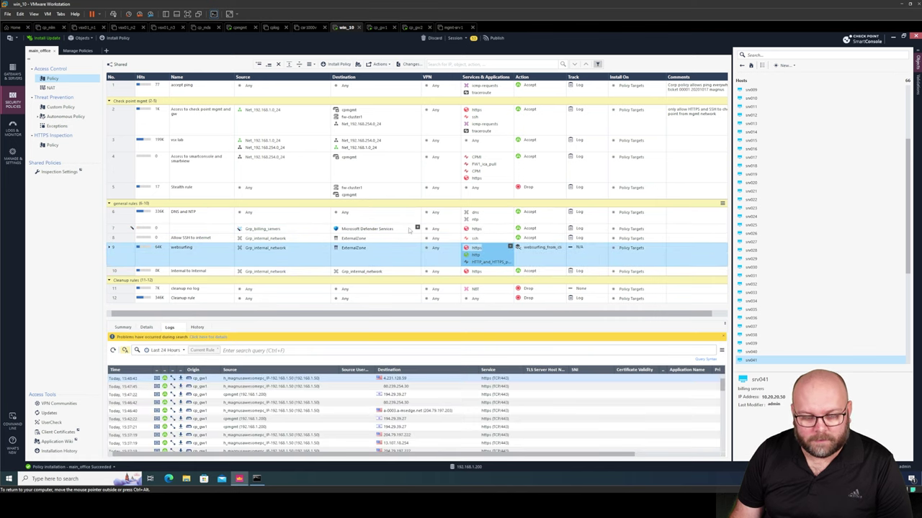
{"action": "left_click", "coordinate": [409, 231]}
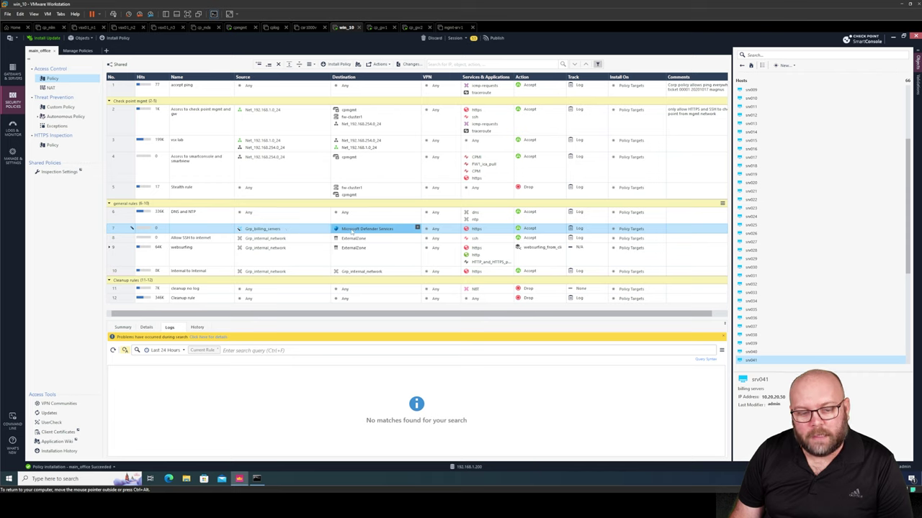
{"action": "mouse_move", "coordinate": [359, 233]}
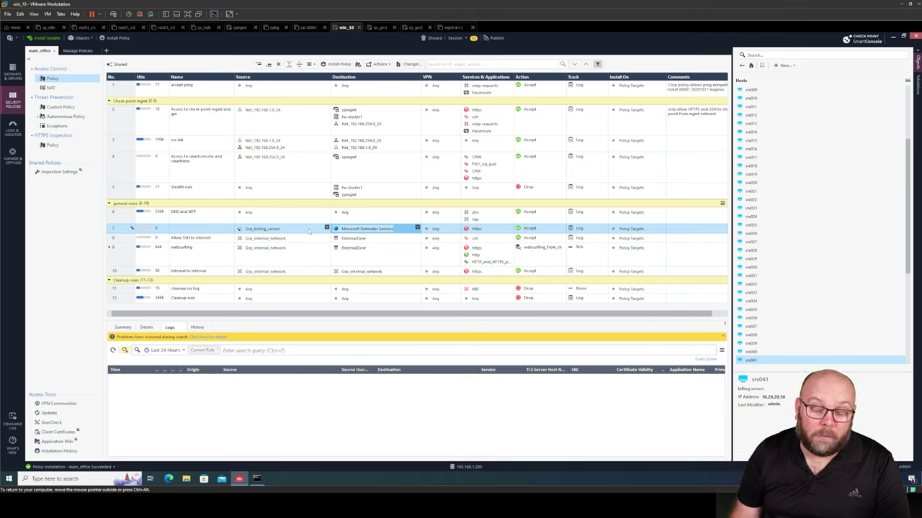
Insert a new rule 8 below rule 7 and copy Grp_billing_servers into its Source
{"action": "right_click", "coordinate": [127, 230]}
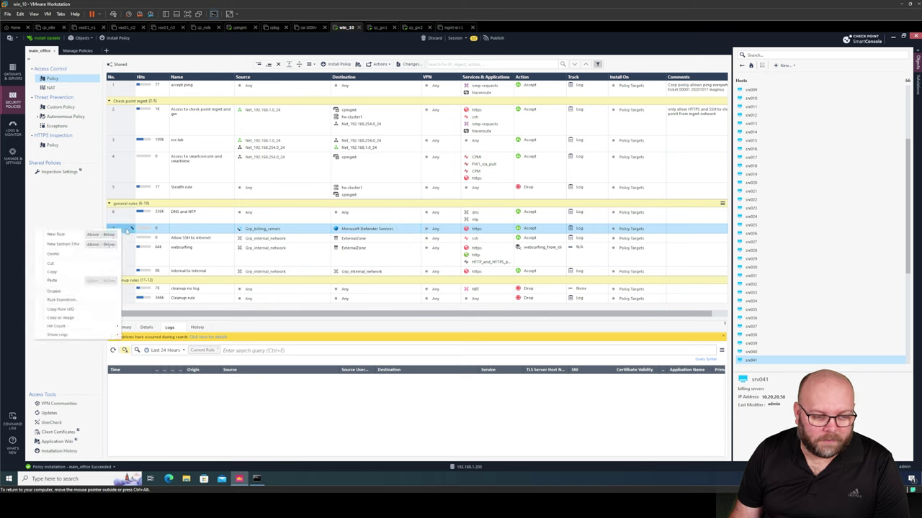
{"action": "left_click", "coordinate": [109, 234]}
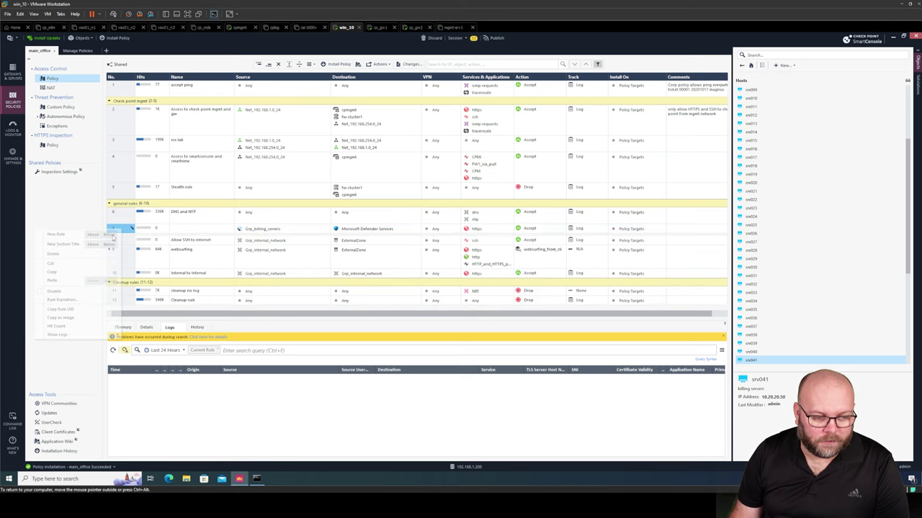
{"action": "left_click", "coordinate": [267, 230]}
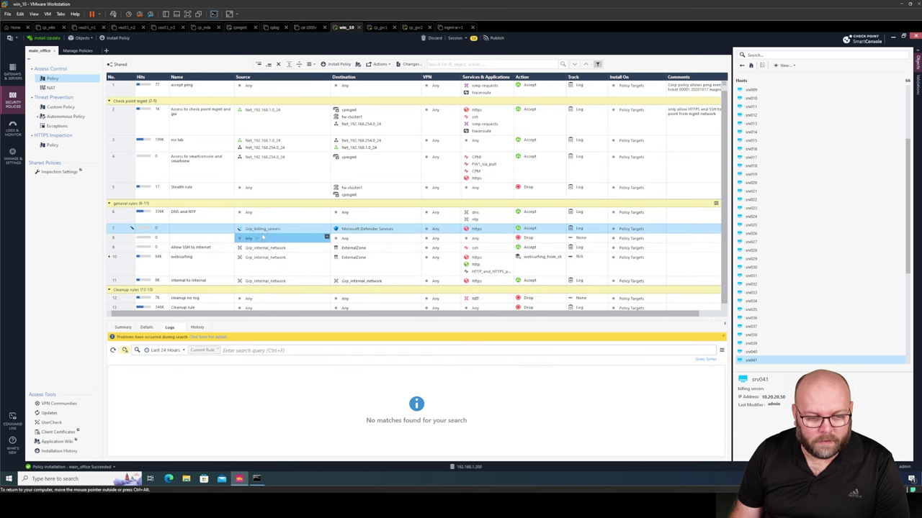
{"action": "left_click_drag", "start_coordinate": [257, 238], "coordinate": [257, 239]}
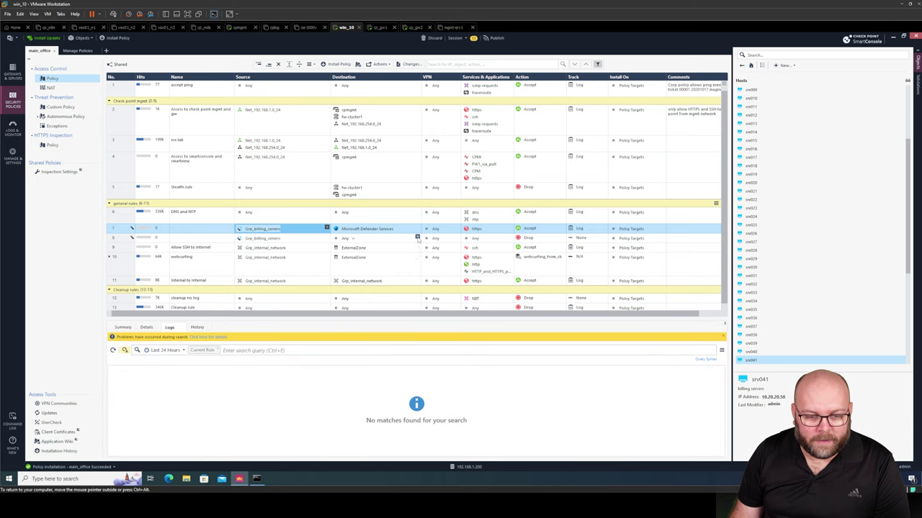
{"action": "left_click", "coordinate": [417, 237]}
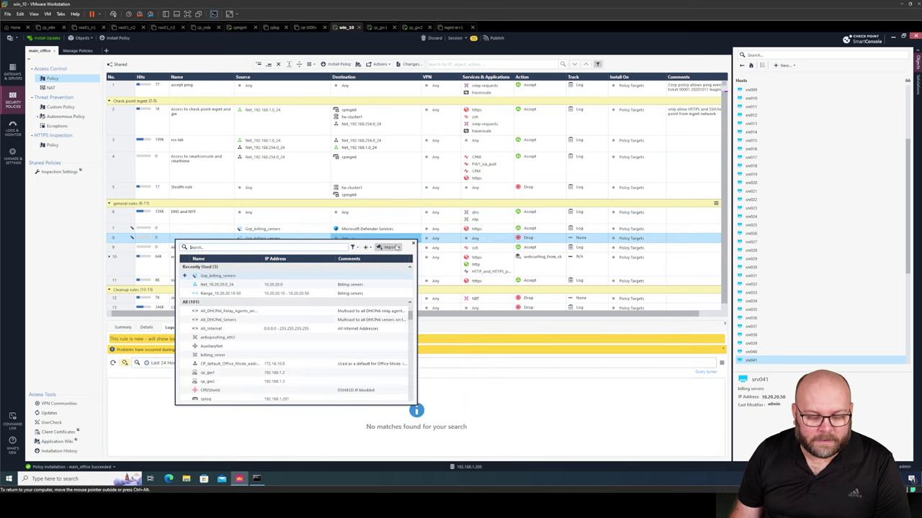
Browse the Import > Data Centers options, then close the picker leaving rule 8's destination Any
{"action": "left_click", "coordinate": [389, 247]}
{"action": "mouse_move", "coordinate": [391, 257]}
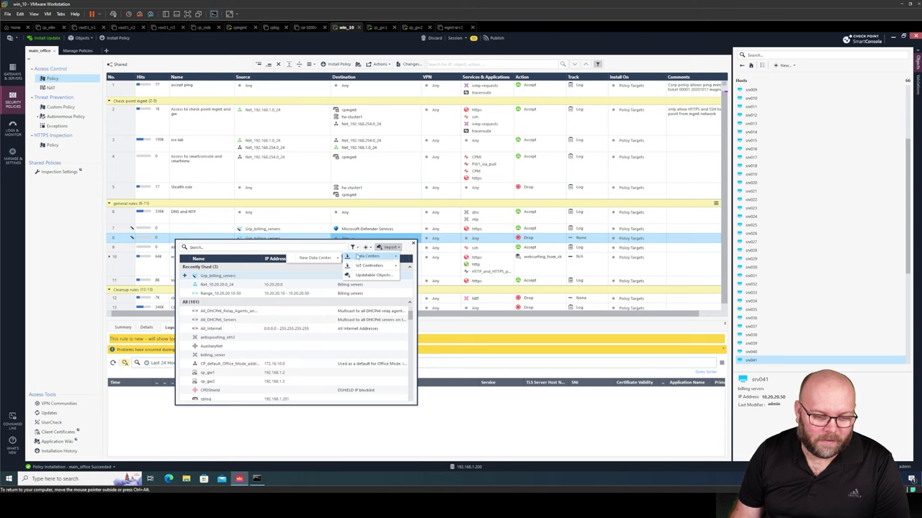
{"action": "mouse_move", "coordinate": [326, 260]}
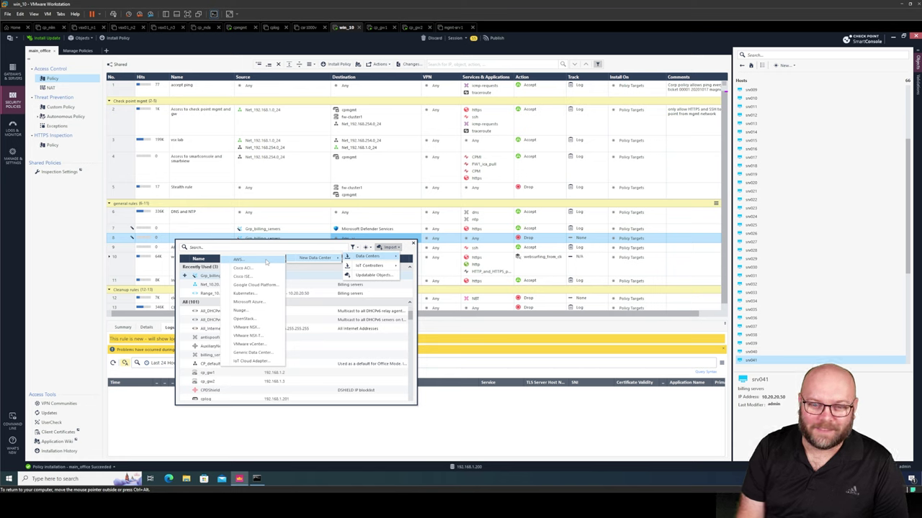
{"action": "left_click", "coordinate": [312, 231]}
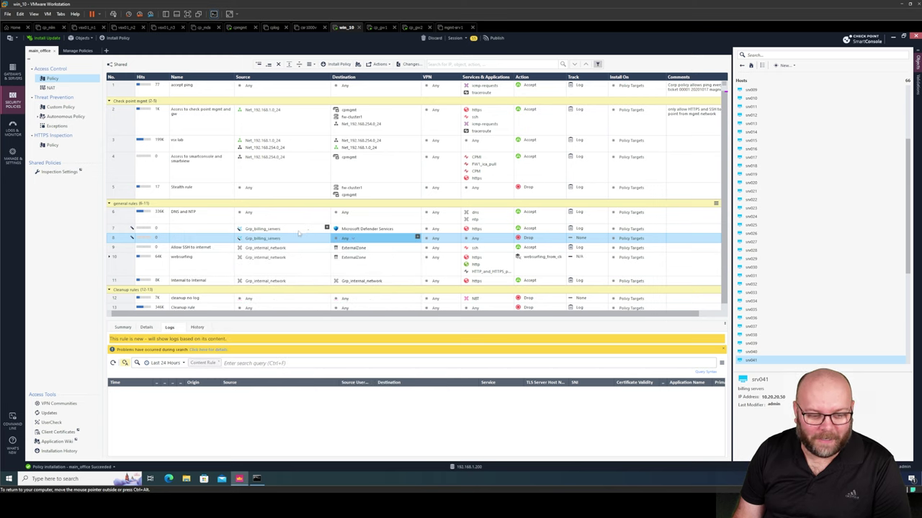
Open Grp_billing_servers for editing and add Range_10.20.20.10-50 as a member
{"action": "mouse_move", "coordinate": [271, 231]}
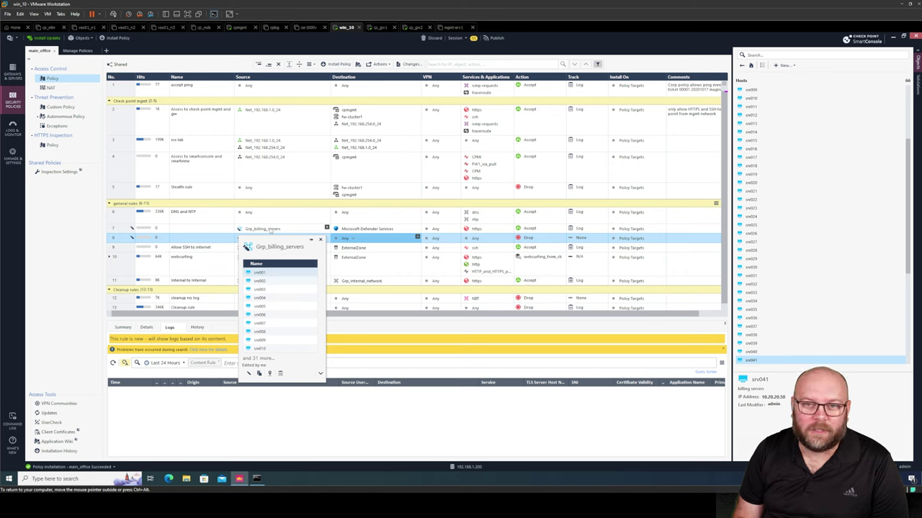
{"action": "left_click", "coordinate": [271, 229]}
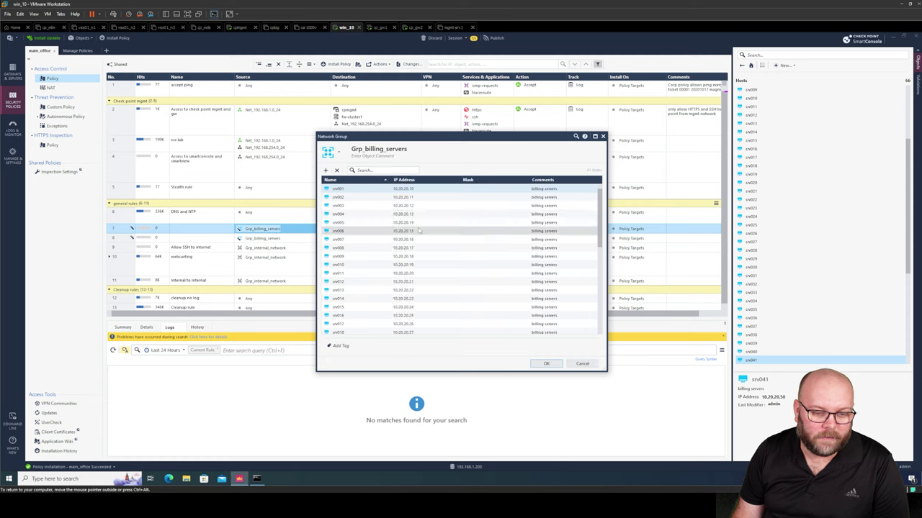
{"action": "left_click", "coordinate": [376, 188]}
{"action": "left_click_drag", "start_coordinate": [605, 369], "coordinate": [672, 414]}
{"action": "left_click", "coordinate": [326, 171]}
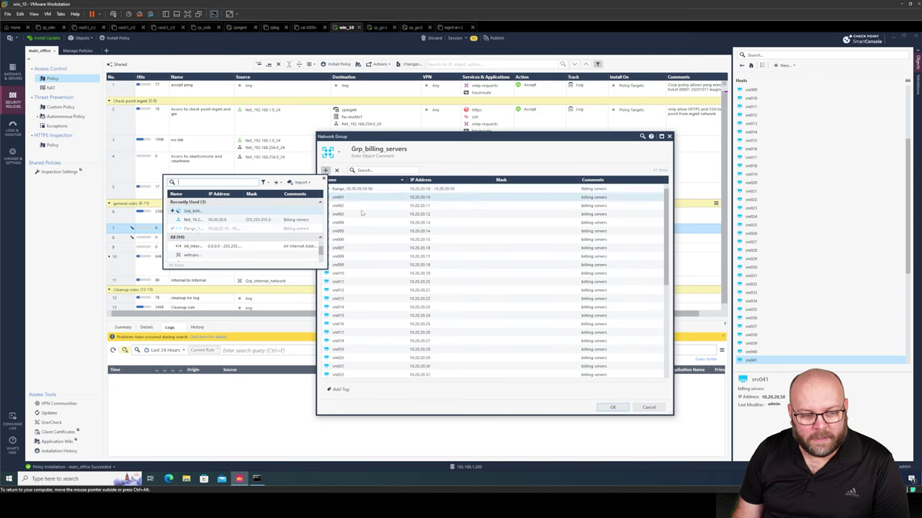
{"action": "left_click", "coordinate": [381, 285]}
Remove hosts srv001 through srv041 from the group and save it
{"action": "scroll", "coordinate": [385, 322], "scroll_direction": "down", "scroll_amount": 6}
{"action": "scroll", "coordinate": [385, 321], "scroll_direction": "down", "scroll_amount": 1}
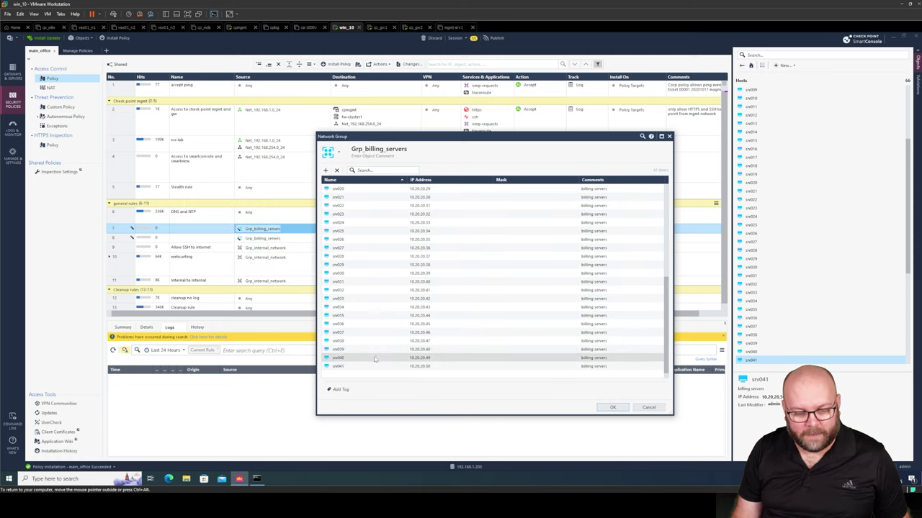
{"action": "left_click", "coordinate": [372, 366], "text": "shift"}
{"action": "left_click", "coordinate": [336, 170]}
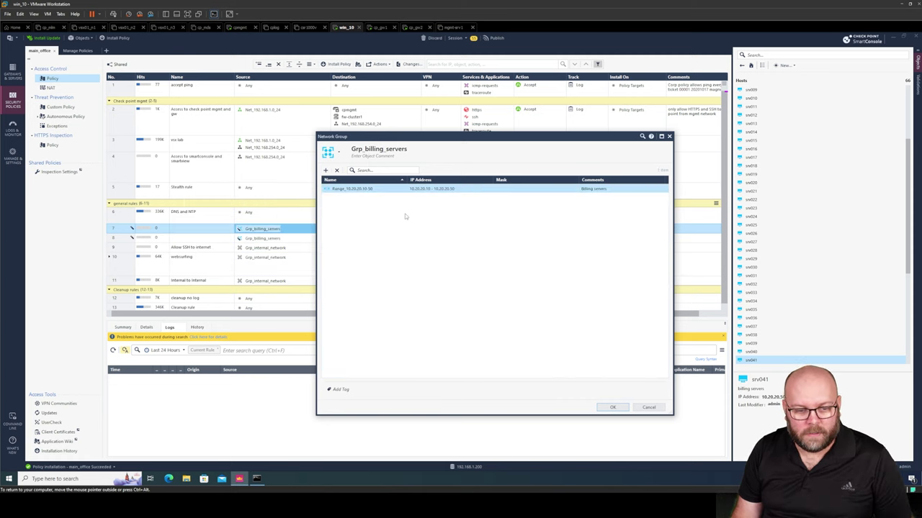
{"action": "left_click", "coordinate": [610, 409]}
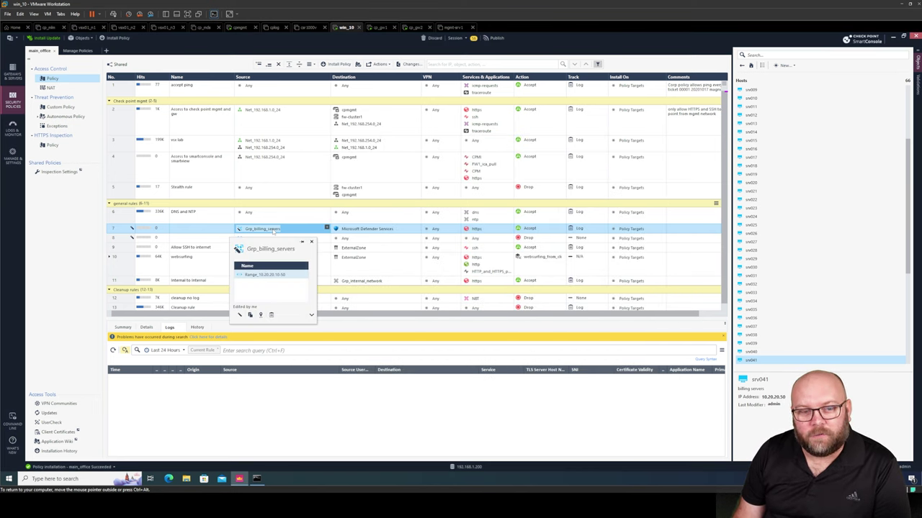
{"action": "double_click", "coordinate": [273, 230]}
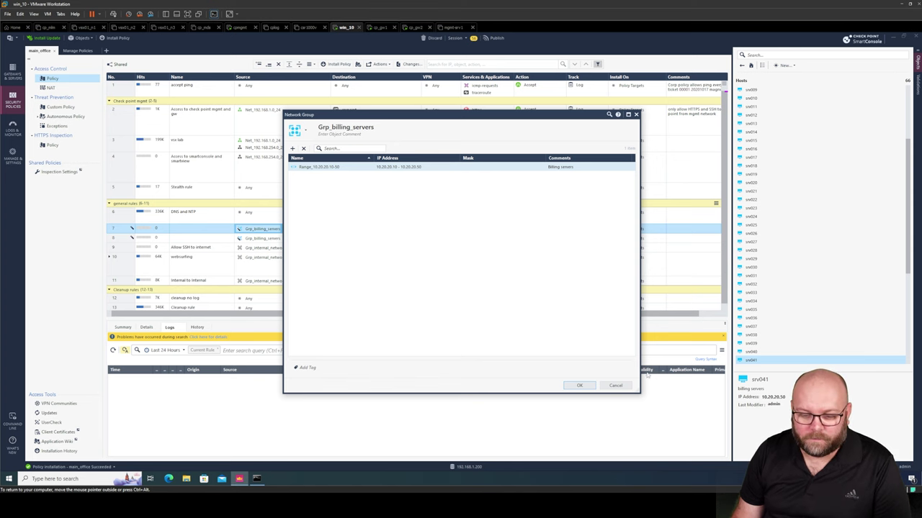
{"action": "left_click", "coordinate": [626, 386]}
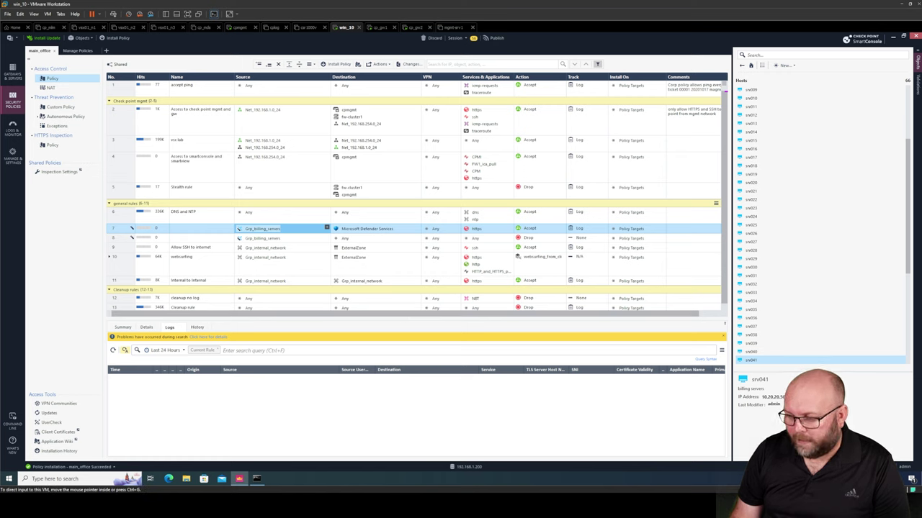
Set rule 8's source to the client PC host object found by searching 'mgmt'
{"action": "left_click", "coordinate": [408, 241]}
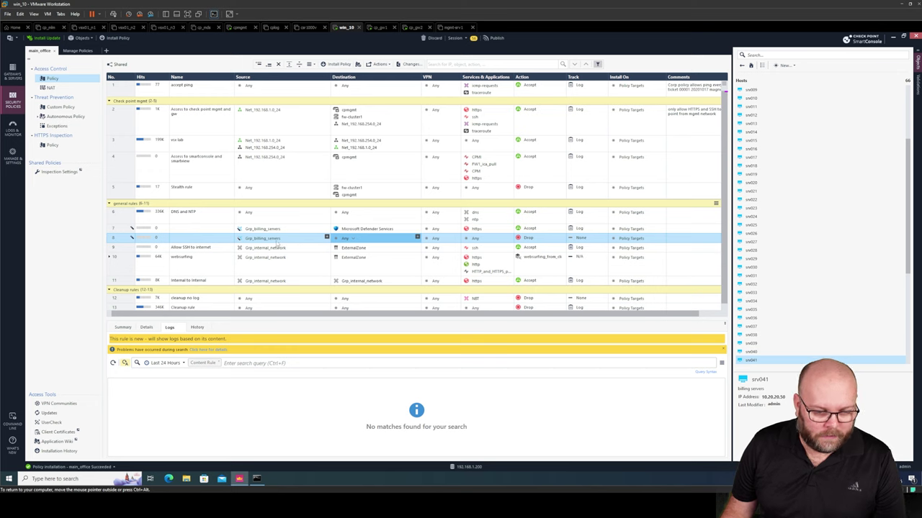
{"action": "left_click", "coordinate": [271, 241]}
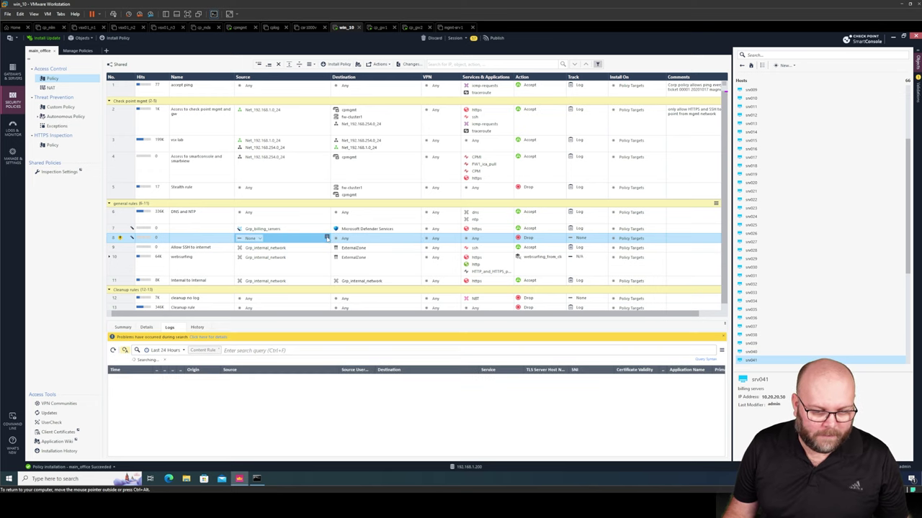
{"action": "left_click", "coordinate": [272, 241]}
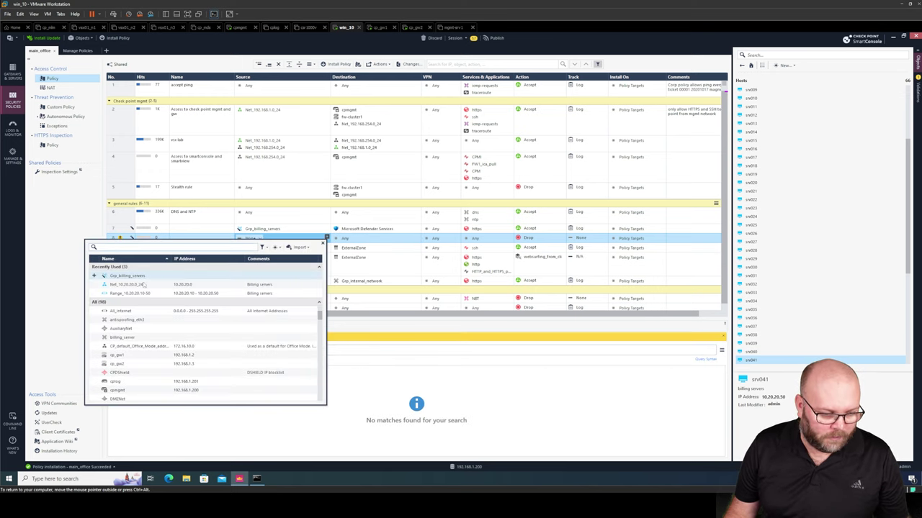
{"action": "type", "text": "mgmt"}
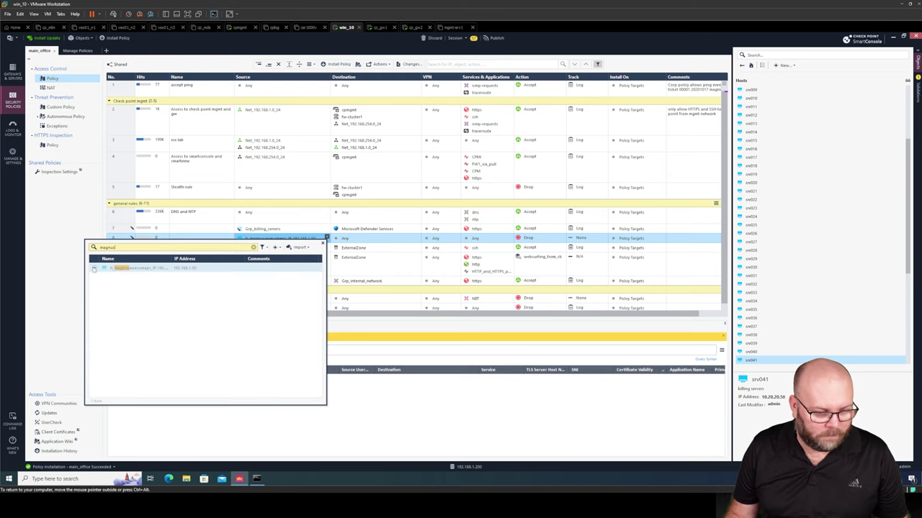
{"action": "left_click", "coordinate": [94, 269]}
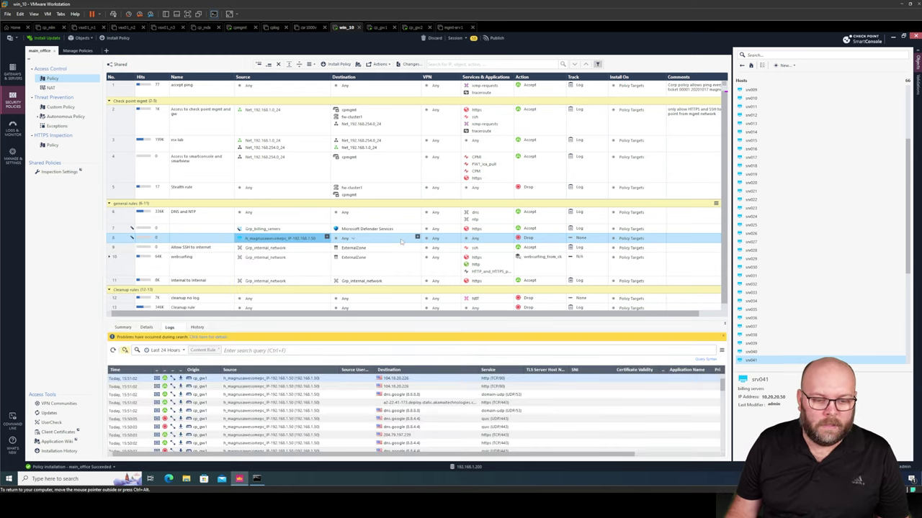
Set rule 8's action to Drop and its tracking to Log
{"action": "left_click", "coordinate": [531, 242]}
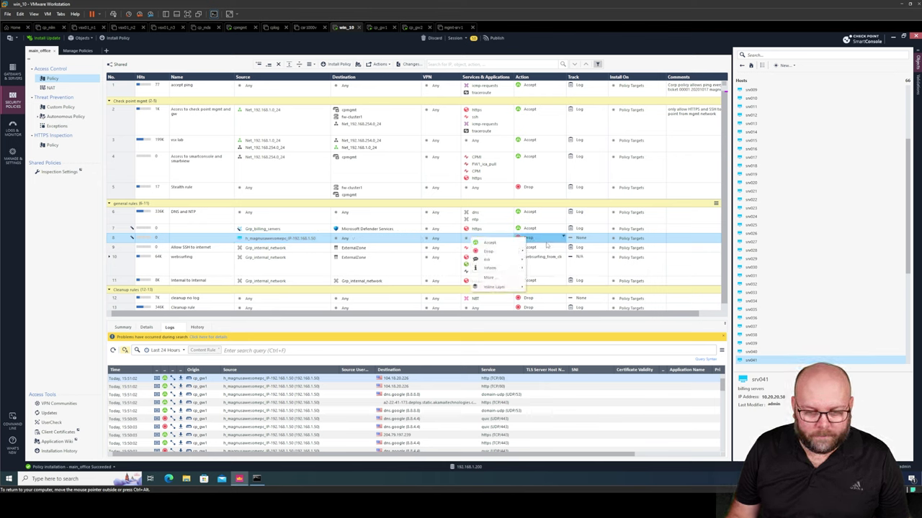
{"action": "left_click", "coordinate": [492, 251]}
{"action": "left_click", "coordinate": [581, 239]}
{"action": "left_click", "coordinate": [547, 254]}
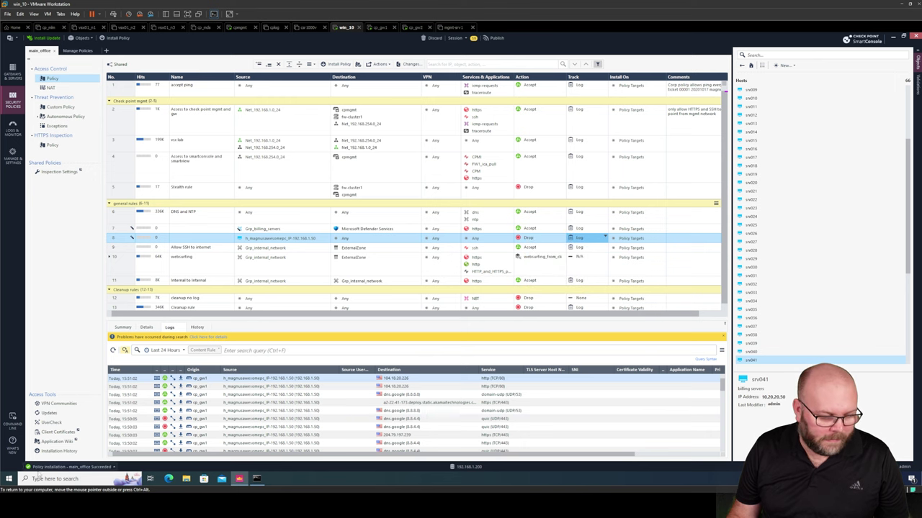
{"action": "left_click", "coordinate": [13, 478]}
{"action": "scroll", "coordinate": [62, 346], "scroll_direction": "down", "scroll_amount": 5}
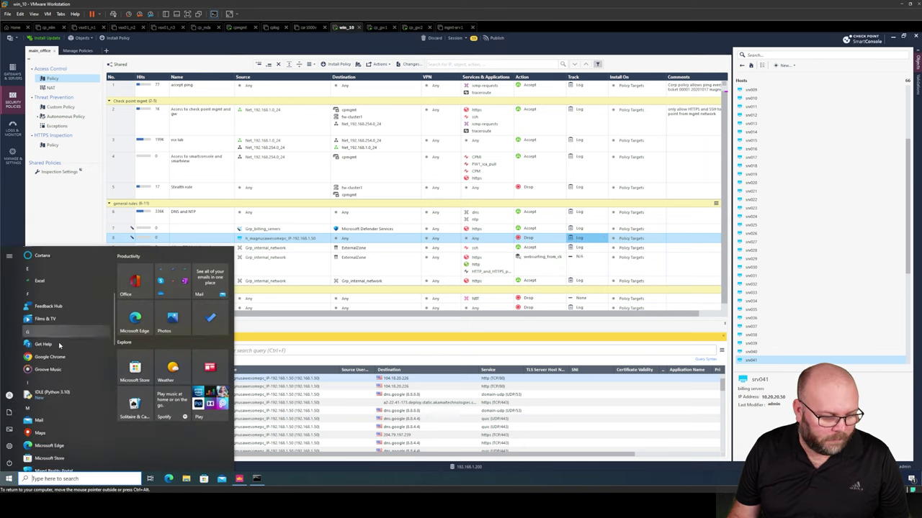
Open Chrome, browse to aftonbladet.se to check it loads, then close the browser
{"action": "left_click", "coordinate": [62, 345]}
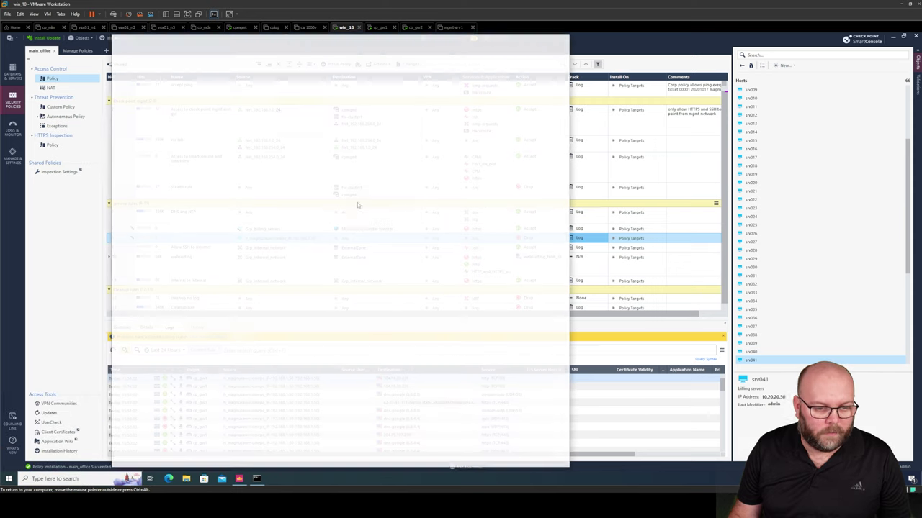
{"action": "left_click", "coordinate": [295, 54]}
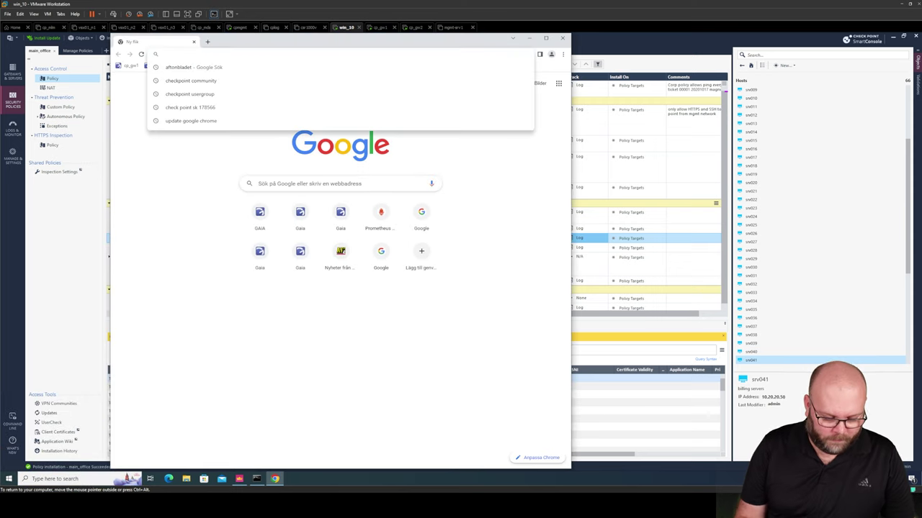
{"action": "type", "text": "ch"}
{"action": "key", "text": "BackSpace"}
{"action": "key", "text": "BackSpace"}
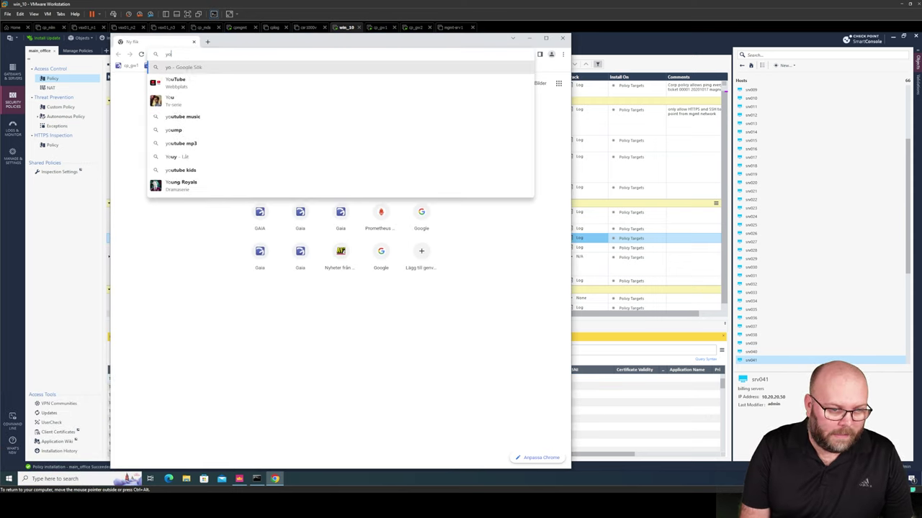
{"action": "type", "text": "aftonbladet.se"}
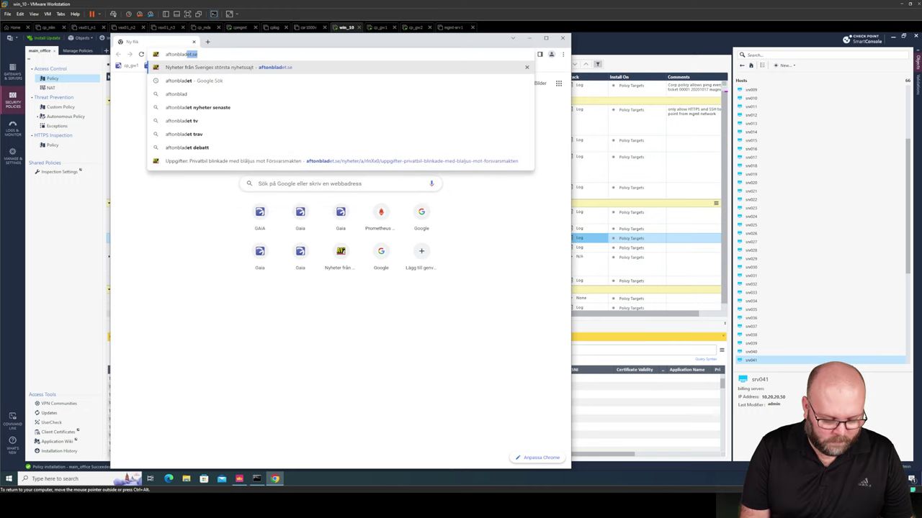
{"action": "key", "text": "Return"}
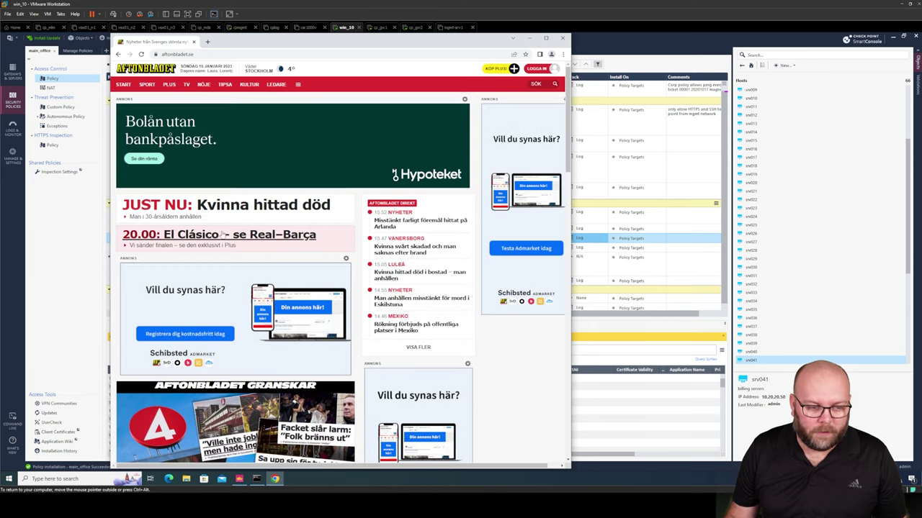
{"action": "left_click", "coordinate": [562, 38]}
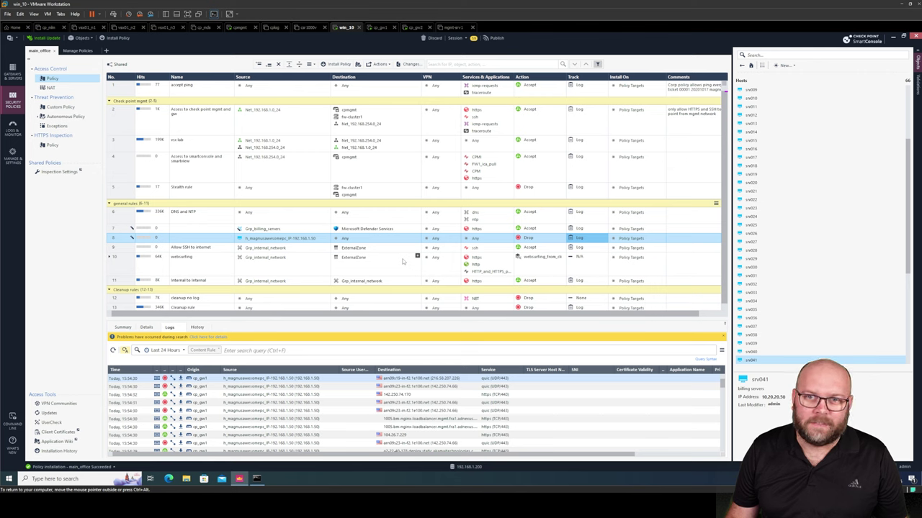
Create a red Domain object named '.aftonbladet.se' as rule 8's destination
{"action": "left_click_drag", "start_coordinate": [403, 262], "coordinate": [416, 238]}
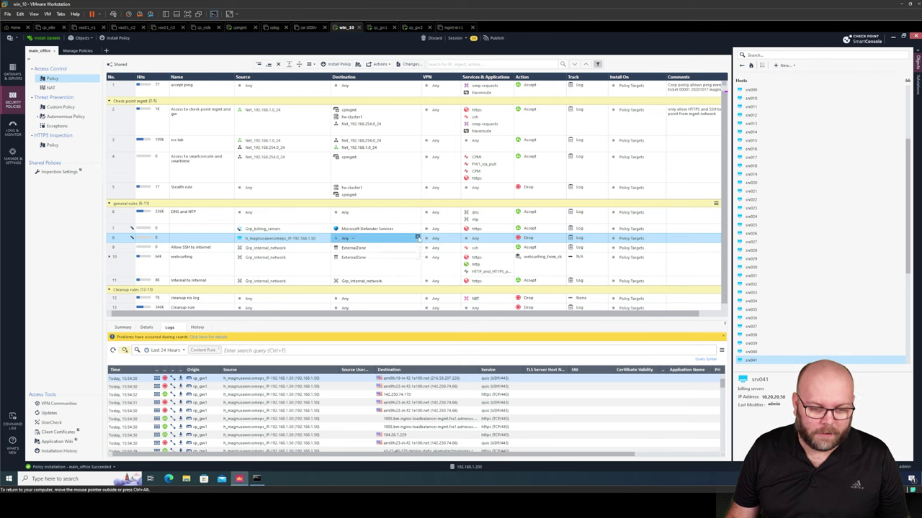
{"action": "left_click", "coordinate": [417, 237]}
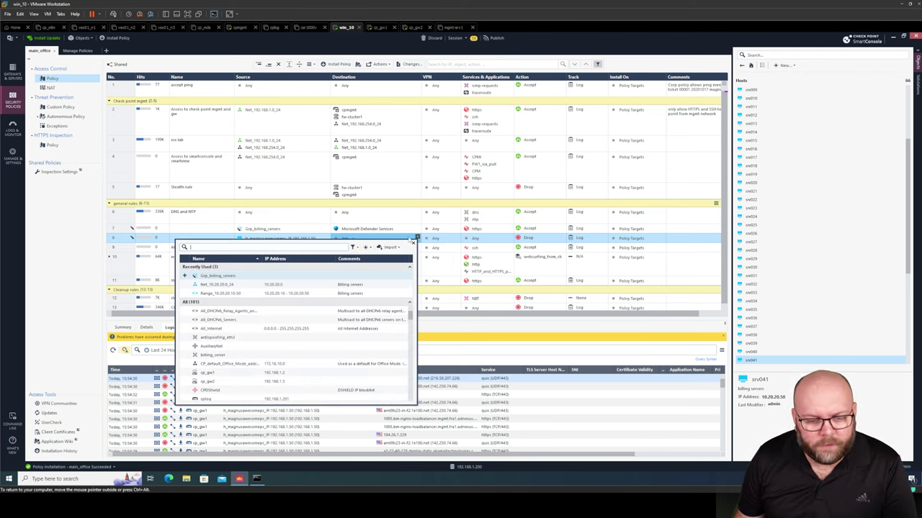
{"action": "left_click", "coordinate": [367, 248]}
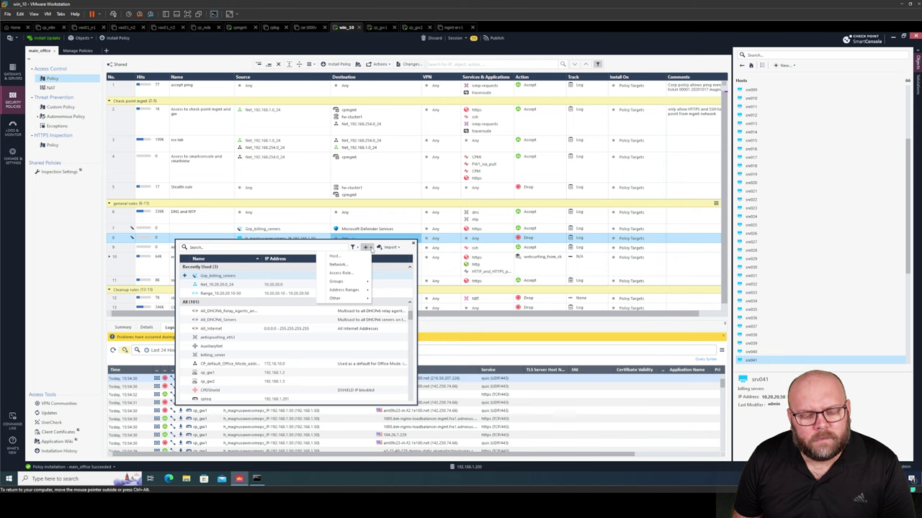
{"action": "mouse_move", "coordinate": [347, 298]}
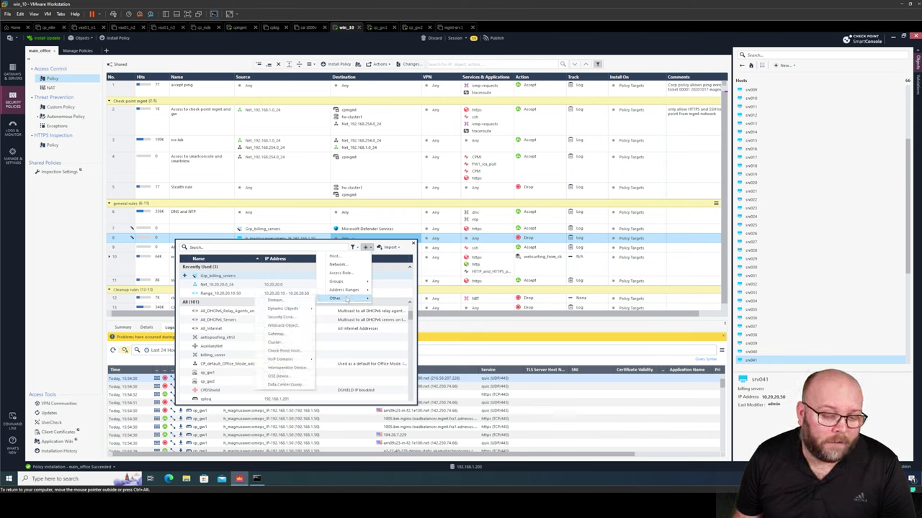
{"action": "left_click", "coordinate": [293, 301]}
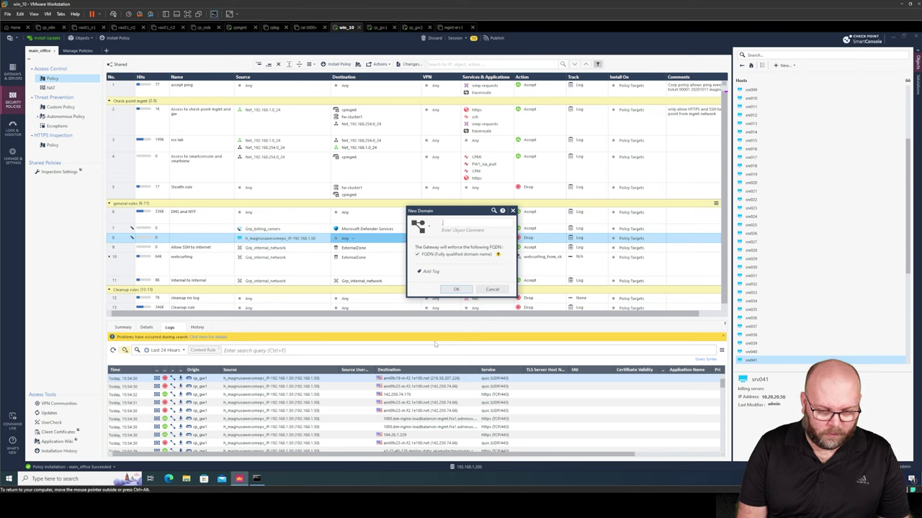
{"action": "type", "text": ".aftonblad"}
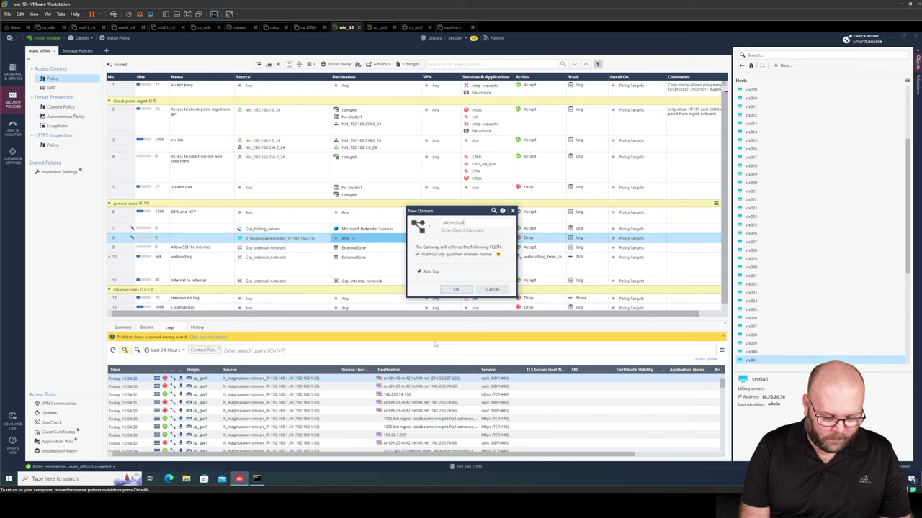
{"action": "type", "text": "et.se"}
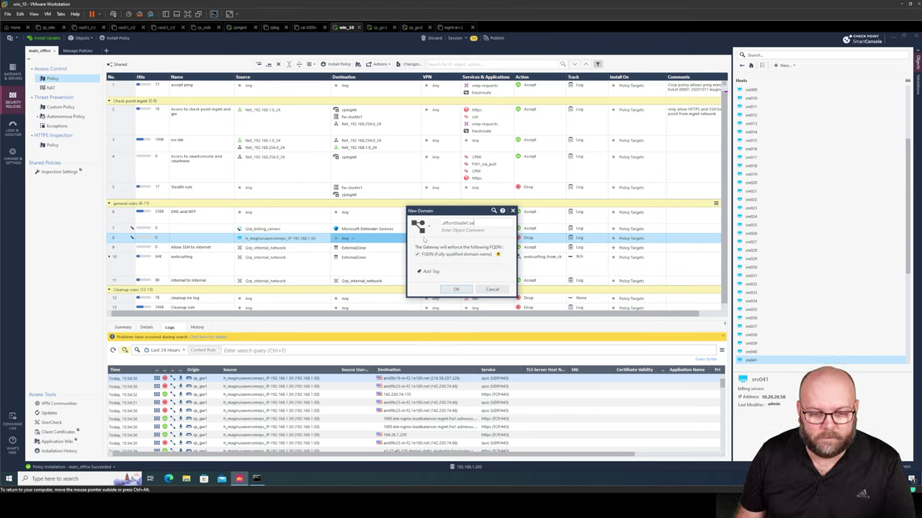
{"action": "left_click", "coordinate": [428, 227]}
{"action": "left_click", "coordinate": [402, 290]}
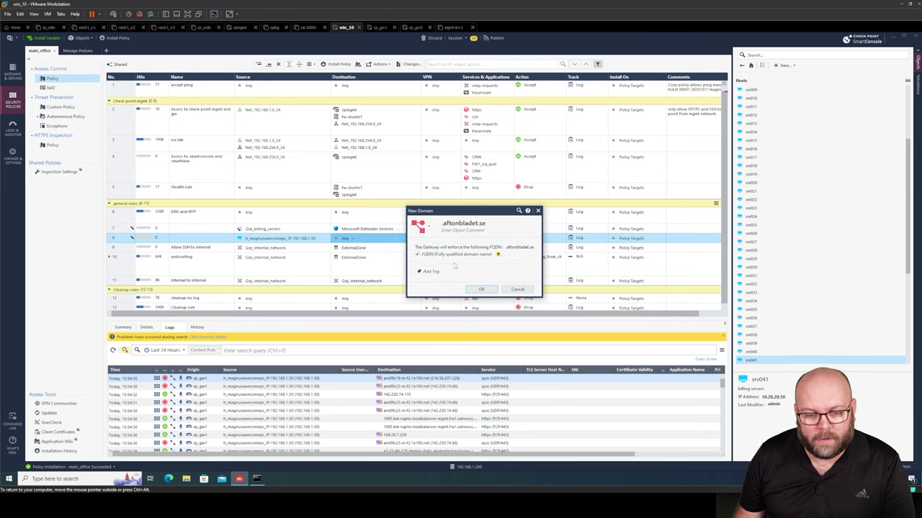
{"action": "left_click", "coordinate": [481, 288]}
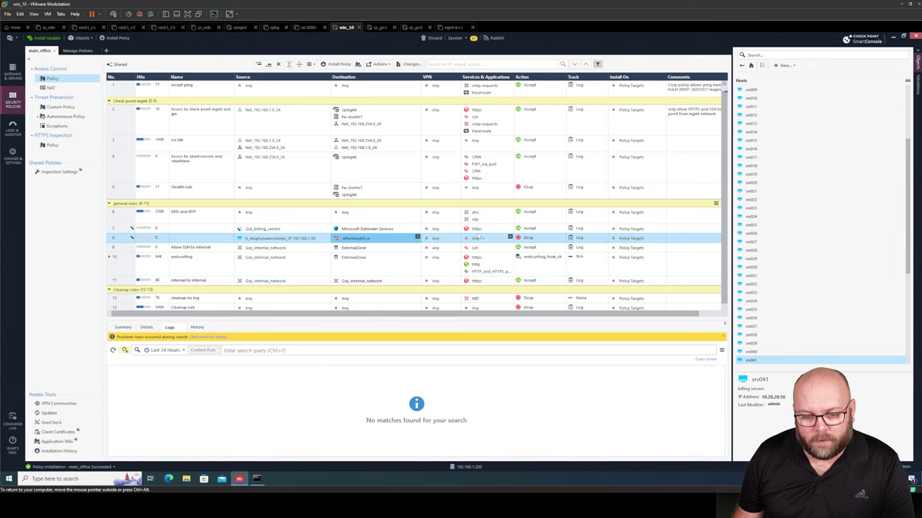
Copy the http service from rule 10 into rule 8's Services and publish with Ctrl+S
{"action": "key", "text": "Up"}
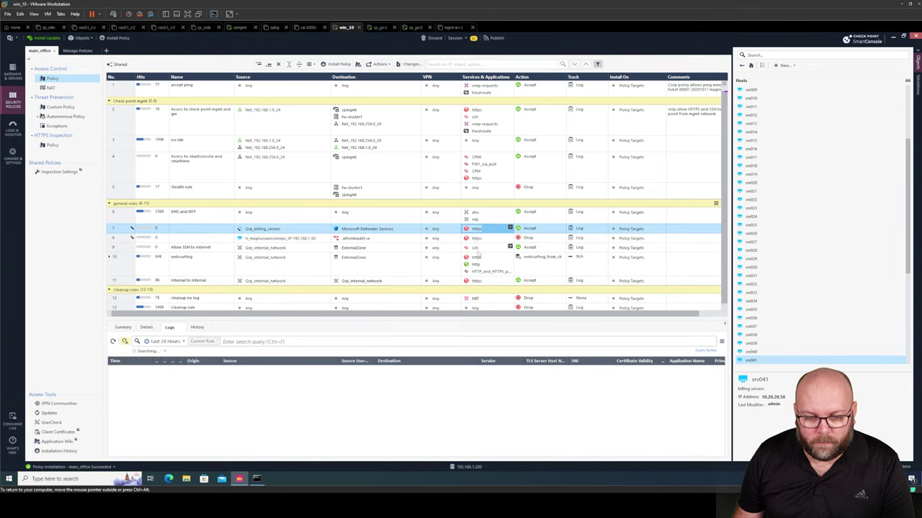
{"action": "left_click", "coordinate": [477, 264]}
{"action": "left_click_drag", "start_coordinate": [479, 259], "coordinate": [492, 245]}
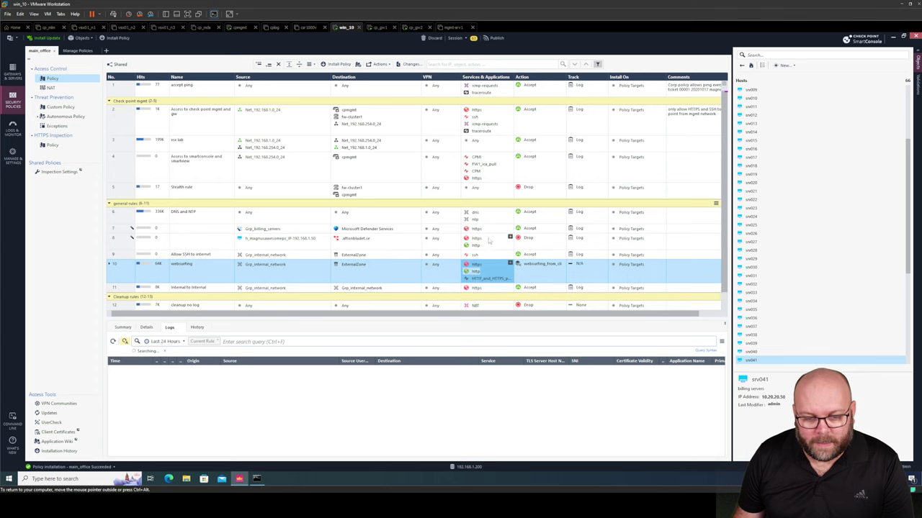
{"action": "left_click", "coordinate": [389, 245]}
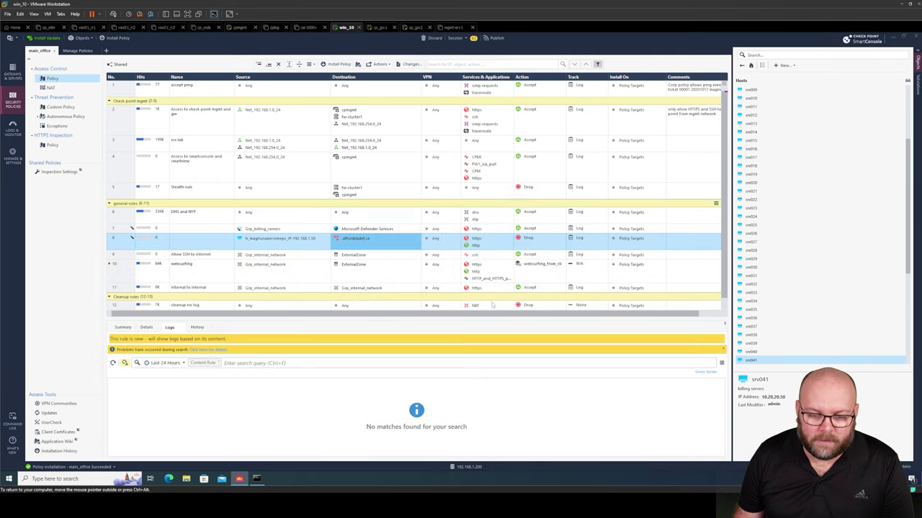
{"action": "key", "text": "ctrl+s"}
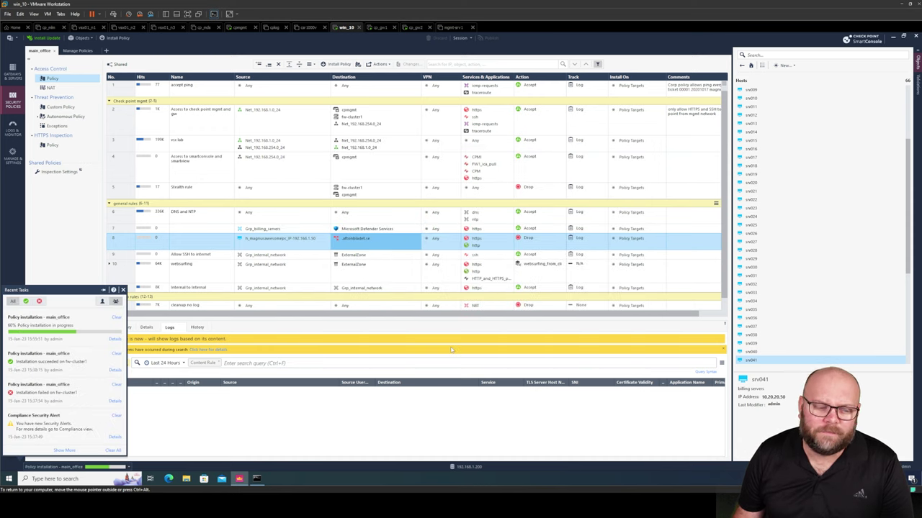
{"action": "key", "text": "Down"}
Launch Chrome from the Start menu and open YouTube through a web search for 'youtube'
{"action": "left_click", "coordinate": [9, 479]}
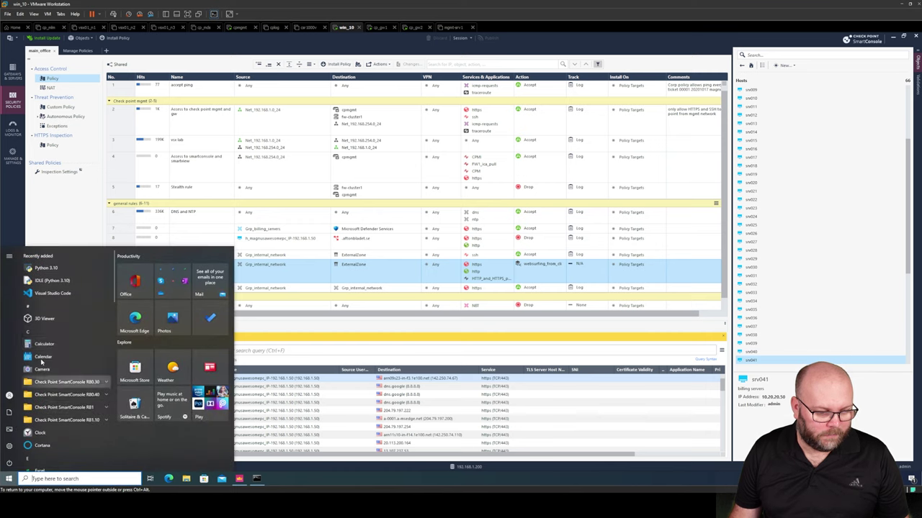
{"action": "scroll", "coordinate": [65, 353], "scroll_direction": "down", "scroll_amount": 3}
{"action": "left_click", "coordinate": [86, 342]}
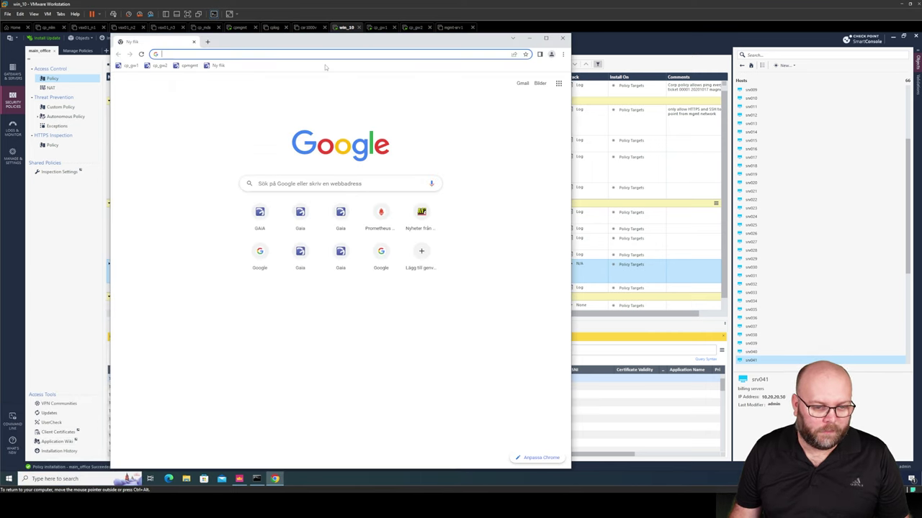
{"action": "type", "text": "youtube"}
{"action": "key", "text": "Return"}
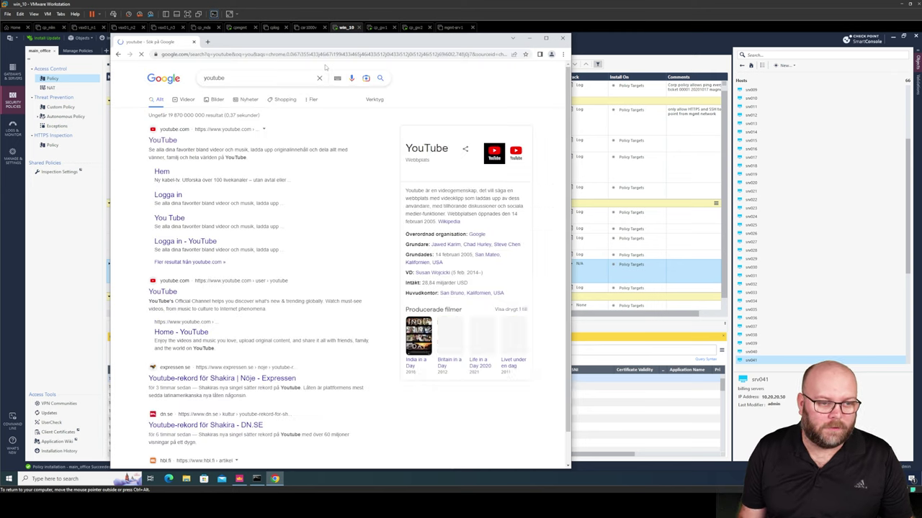
{"action": "left_click", "coordinate": [163, 141]}
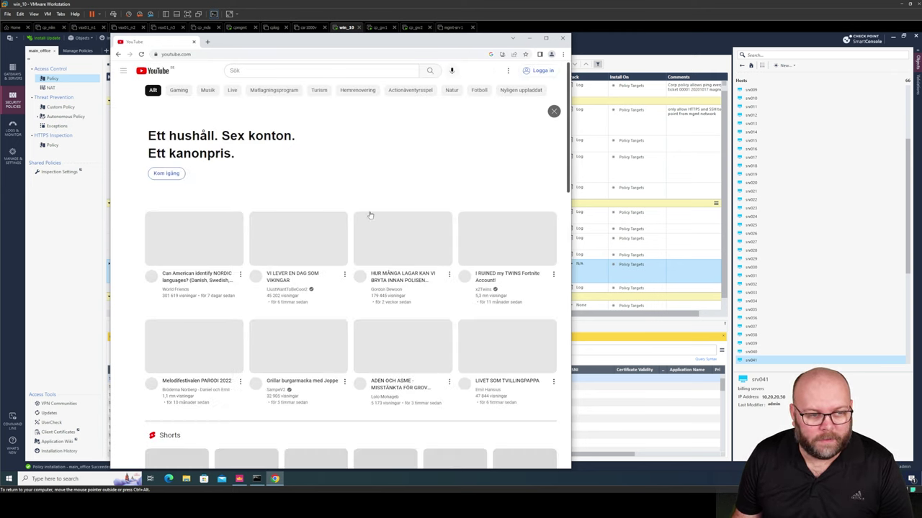
Browse to aftonbladet.se and watch the page fail to load
{"action": "left_click", "coordinate": [305, 51]}
{"action": "type", "text": "aftonbladet.se"}
{"action": "key", "text": "Return"}
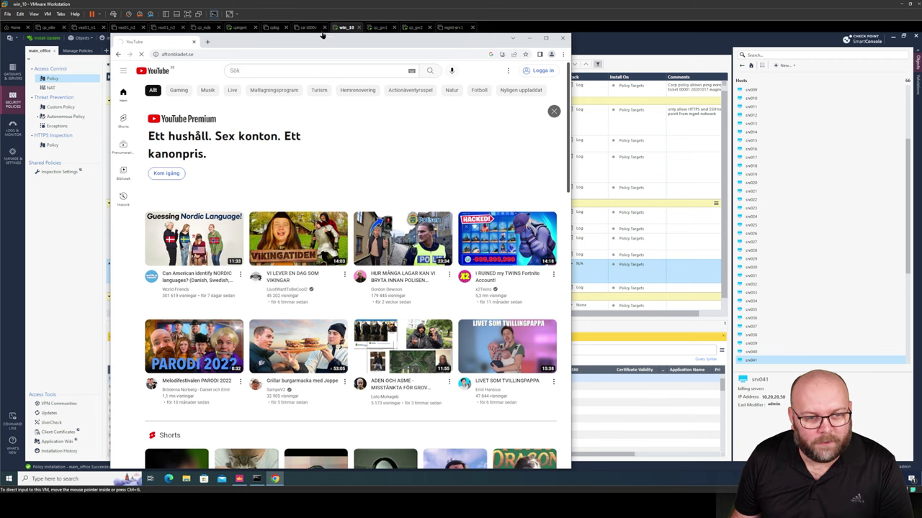
Check rule 8's .aftonbladet.se destination in SmartConsole, then return to Chrome to retry aftonbladet.se
{"action": "left_click_drag", "start_coordinate": [326, 36], "coordinate": [489, 44]}
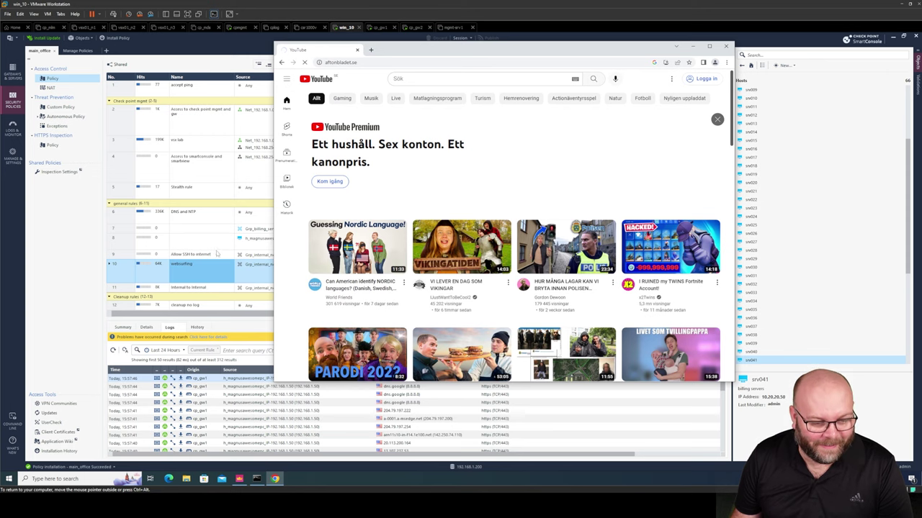
{"action": "left_click", "coordinate": [218, 245]}
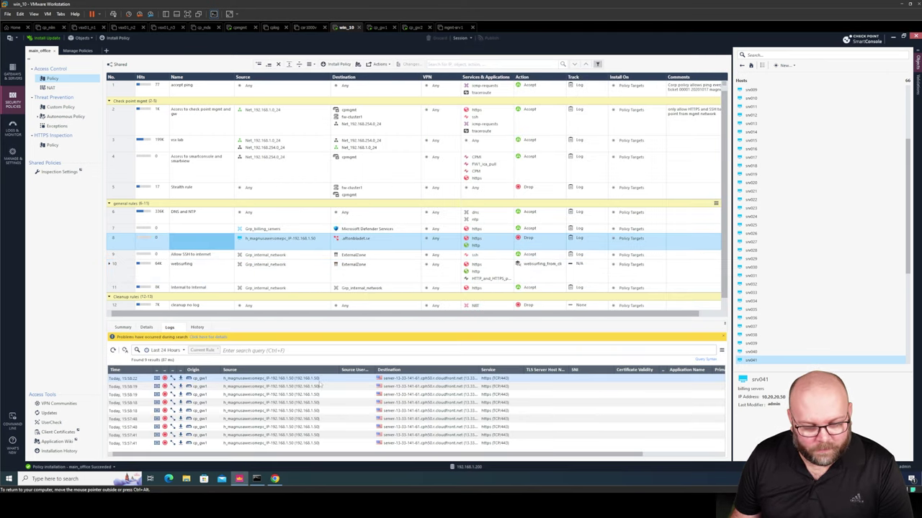
{"action": "left_click", "coordinate": [350, 240]}
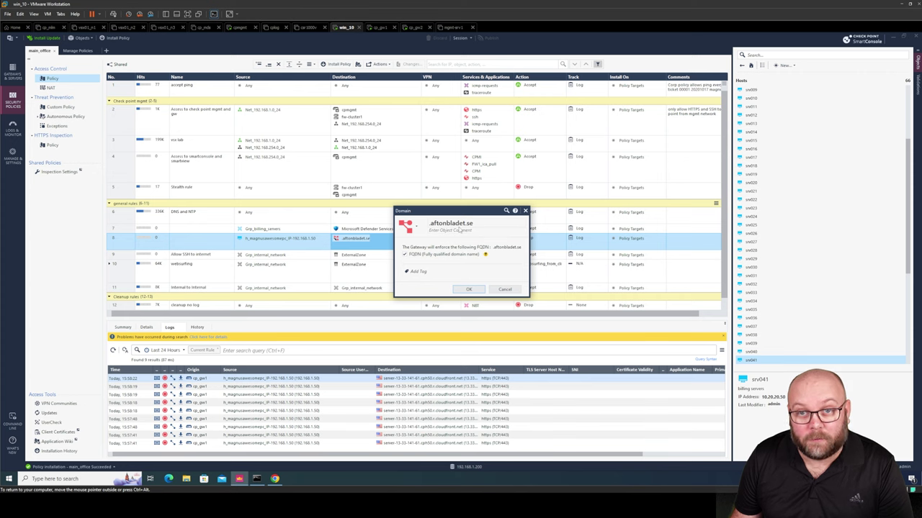
{"action": "left_click", "coordinate": [505, 289]}
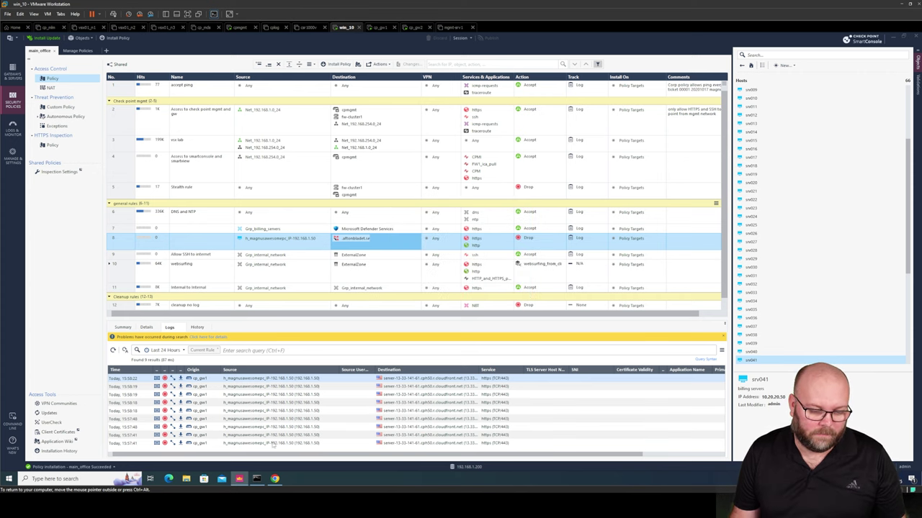
{"action": "key", "text": "alt+Tab"}
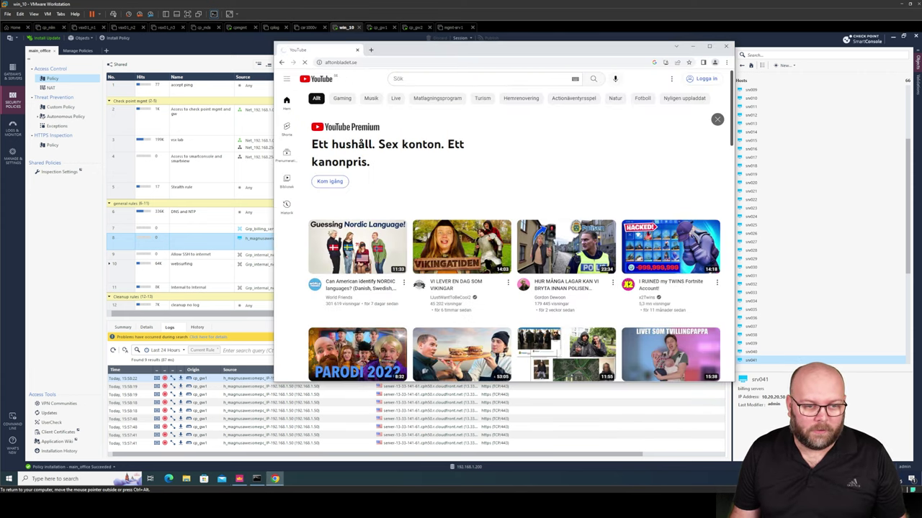
{"action": "left_click", "coordinate": [364, 62]}
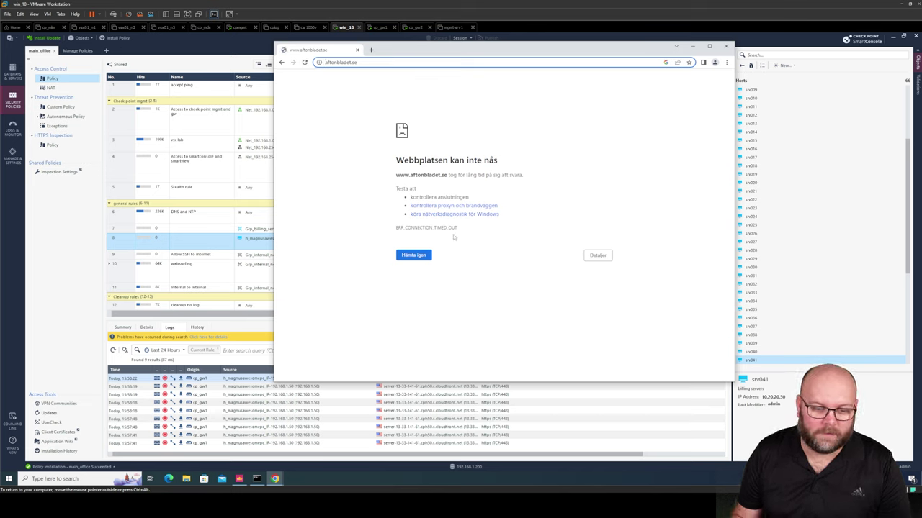
Close Chrome, enlarge and refresh the logs, then open rule 8's .aftonbladet.se Domain properties
{"action": "left_click", "coordinate": [727, 48]}
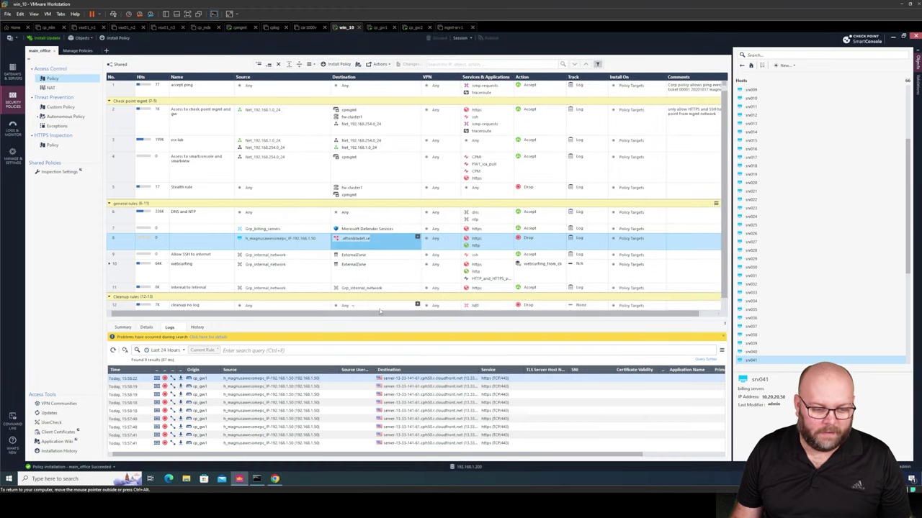
{"action": "left_click_drag", "start_coordinate": [353, 320], "coordinate": [353, 281]}
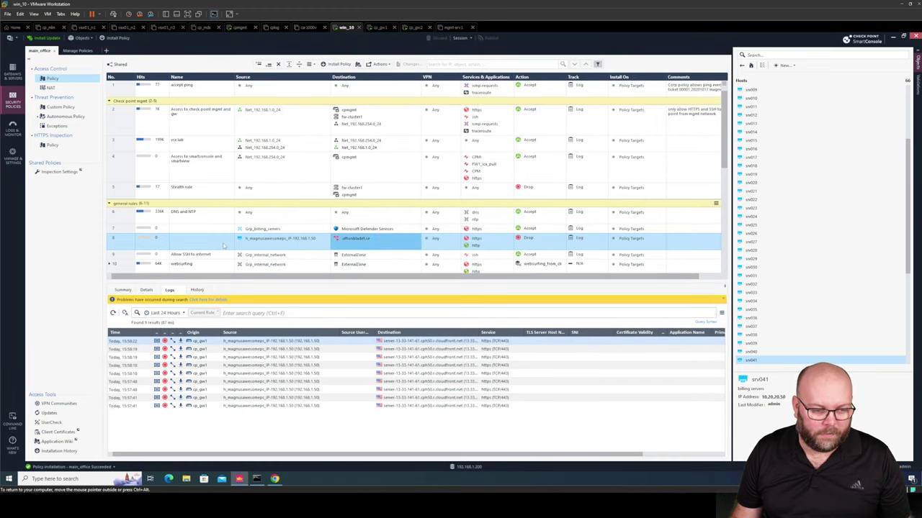
{"action": "left_click", "coordinate": [113, 313]}
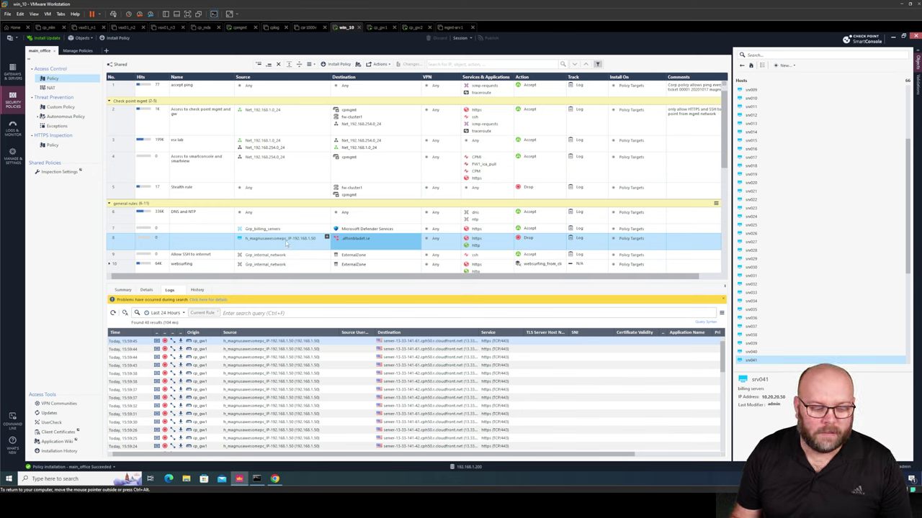
{"action": "double_click", "coordinate": [365, 239]}
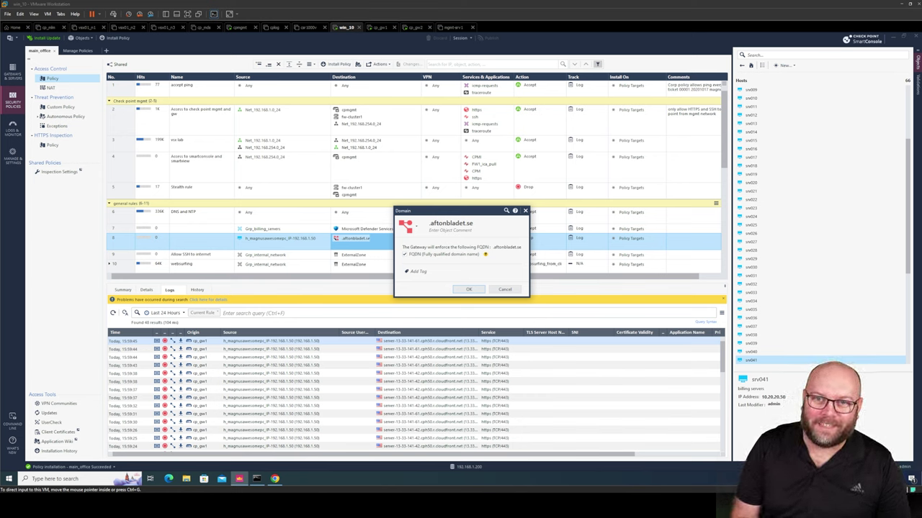
Maximize the sk120633 article and highlight its FQDN mode heading, solution ID and supported versions
{"action": "key", "text": "alt+Tab"}
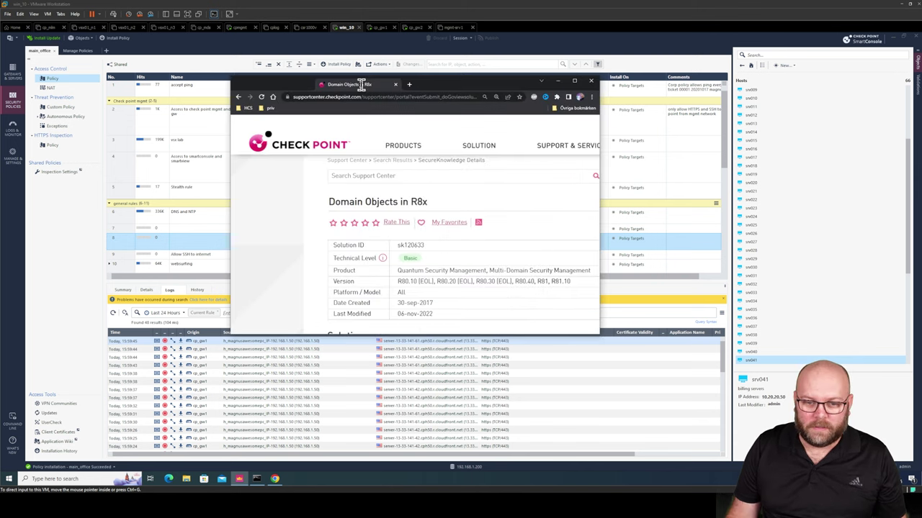
{"action": "double_click", "coordinate": [447, 85]}
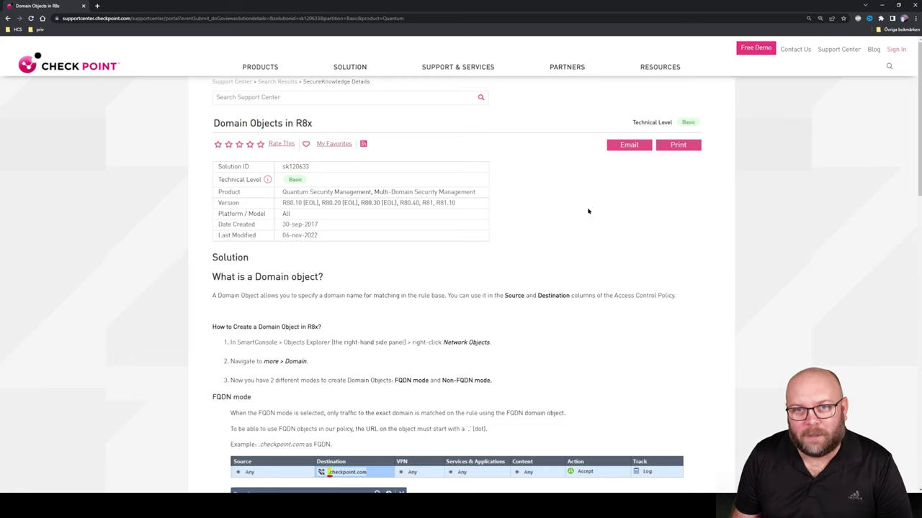
{"action": "scroll", "coordinate": [588, 211], "scroll_direction": "down", "scroll_amount": 3}
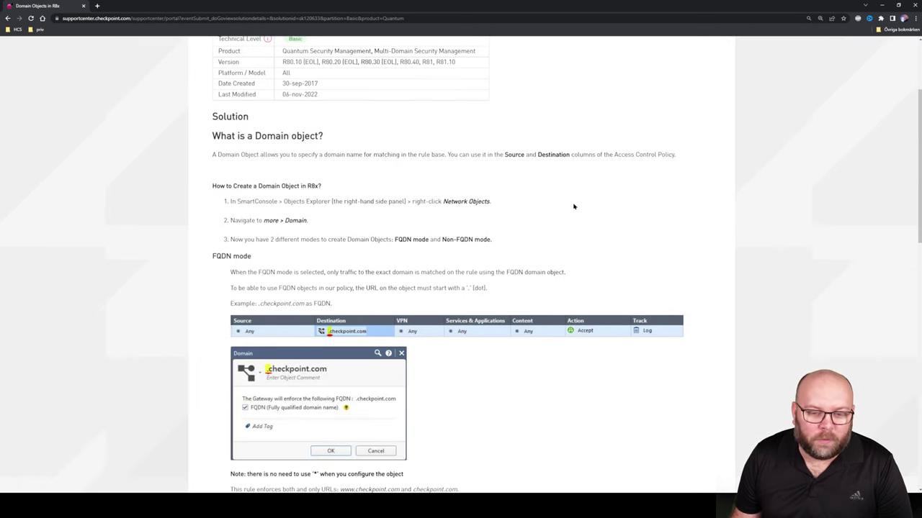
{"action": "scroll", "coordinate": [555, 212], "scroll_direction": "down", "scroll_amount": 4}
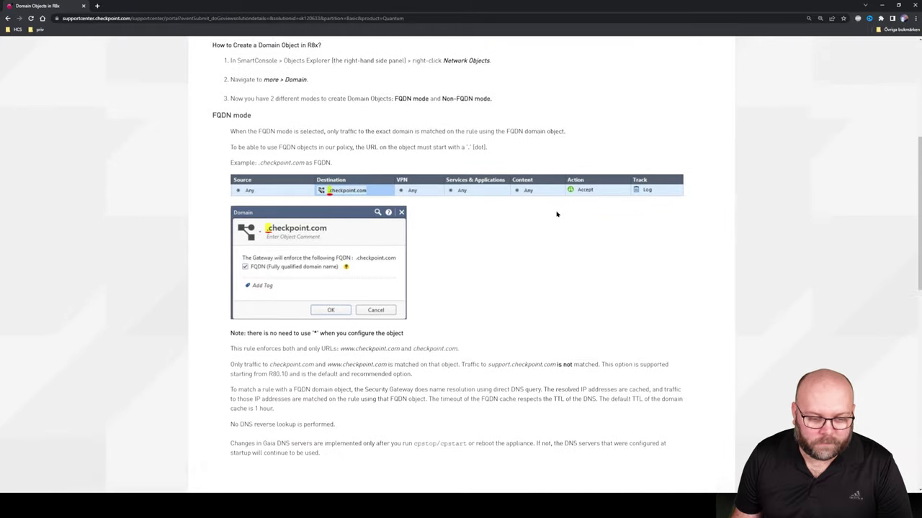
{"action": "scroll", "coordinate": [547, 211], "scroll_direction": "up", "scroll_amount": 1}
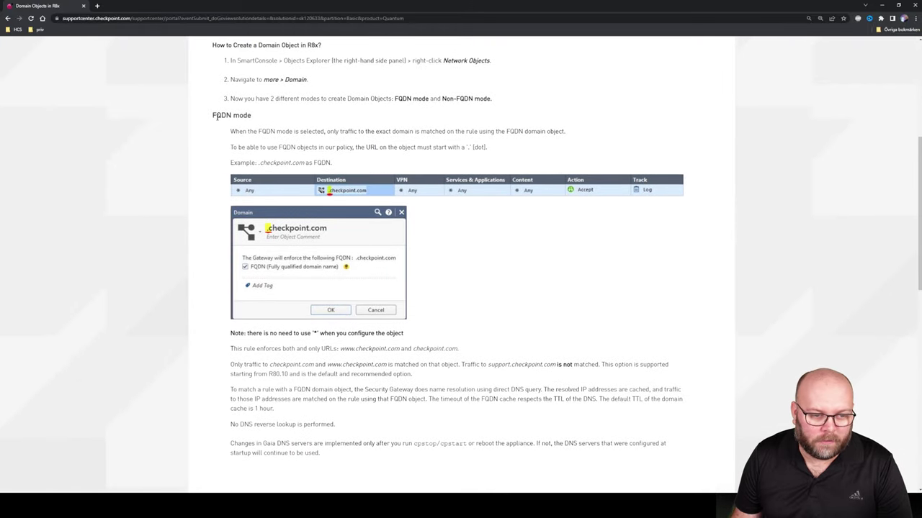
{"action": "mouse_move", "coordinate": [214, 116]}
{"action": "left_mouse_down"}
{"action": "mouse_move", "coordinate": [256, 117]}
{"action": "mouse_move", "coordinate": [214, 117]}
{"action": "left_mouse_up"}
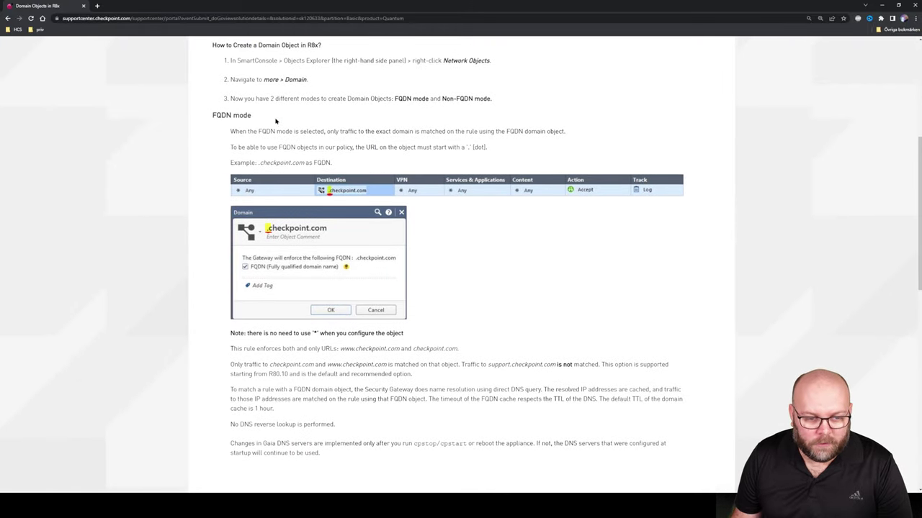
{"action": "scroll", "coordinate": [295, 151], "scroll_direction": "up", "scroll_amount": 5}
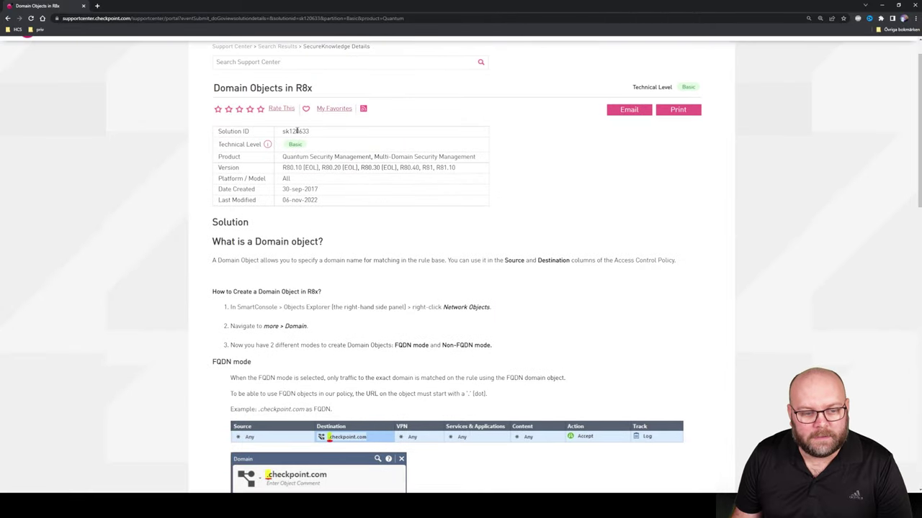
{"action": "double_click", "coordinate": [296, 131]}
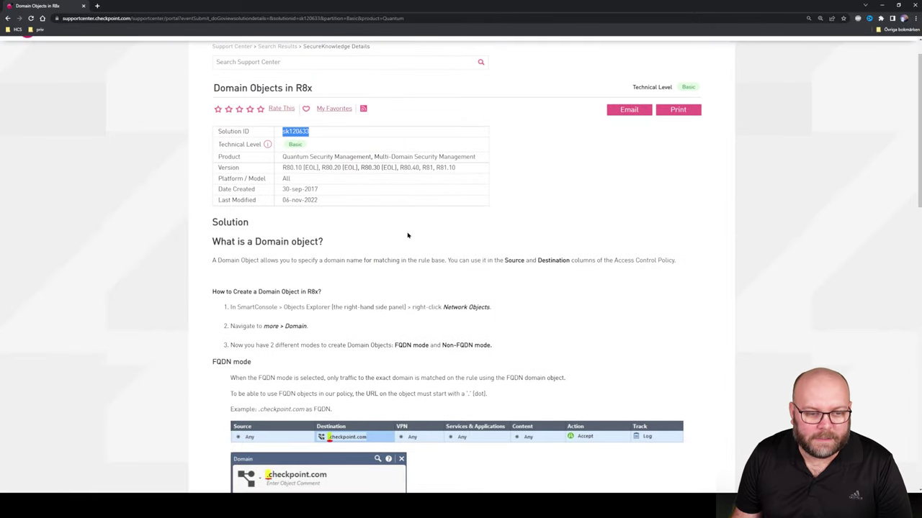
{"action": "left_click_drag", "start_coordinate": [458, 168], "coordinate": [283, 168]}
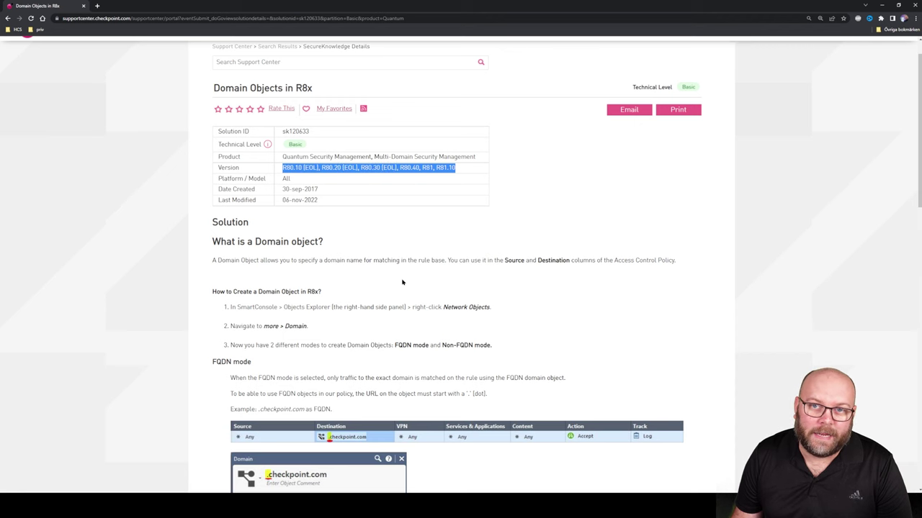
{"action": "scroll", "coordinate": [402, 282], "scroll_direction": "down", "scroll_amount": 3}
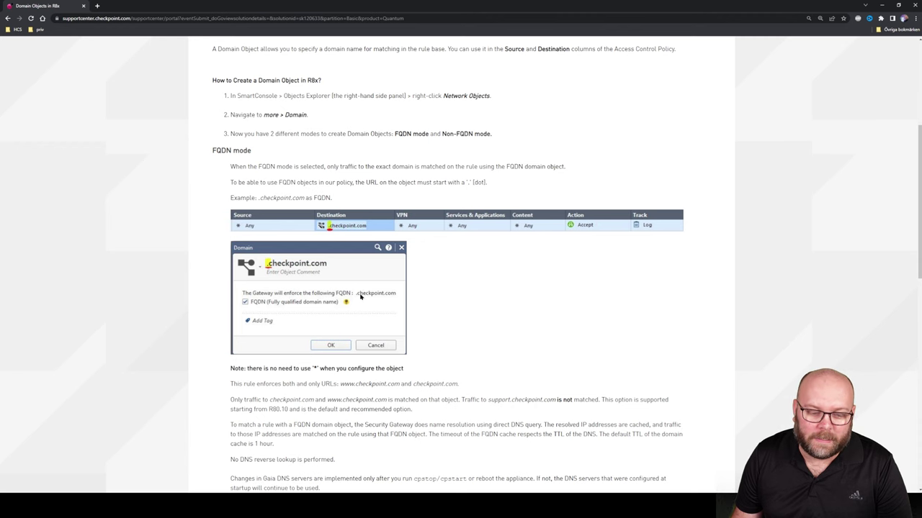
Highlight that checkpoint.com traffic matches but support.checkpoint.com does not, then scroll to Non-FQDN mode
{"action": "scroll", "coordinate": [363, 295], "scroll_direction": "down", "scroll_amount": 1}
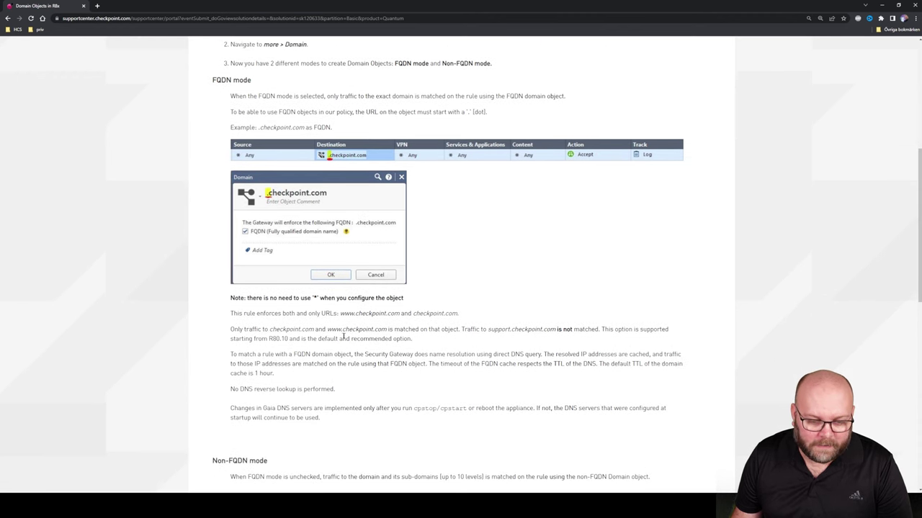
{"action": "left_click_drag", "start_coordinate": [230, 327], "coordinate": [460, 329]}
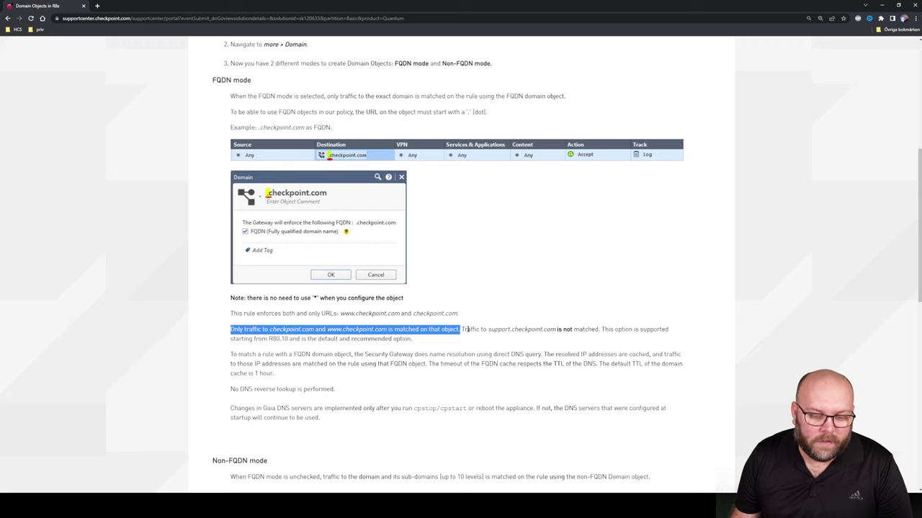
{"action": "left_click_drag", "start_coordinate": [464, 329], "coordinate": [602, 328]}
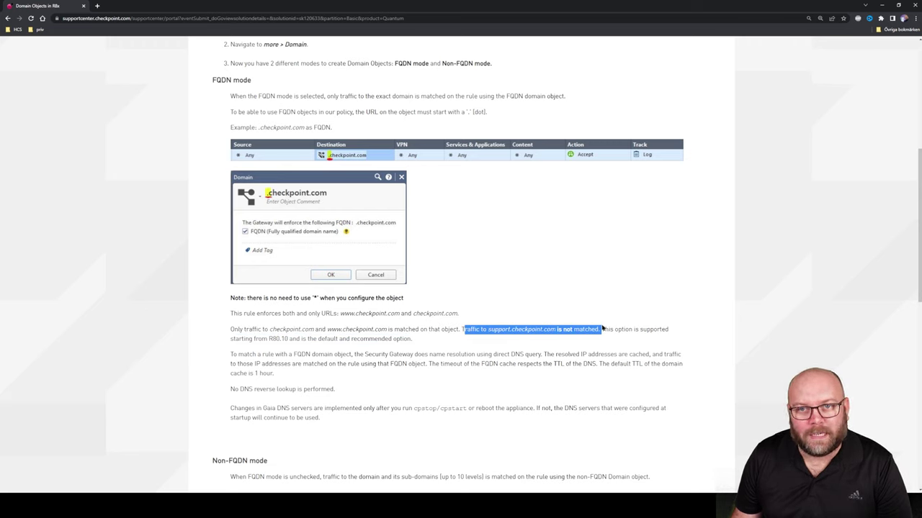
{"action": "left_click", "coordinate": [566, 330]}
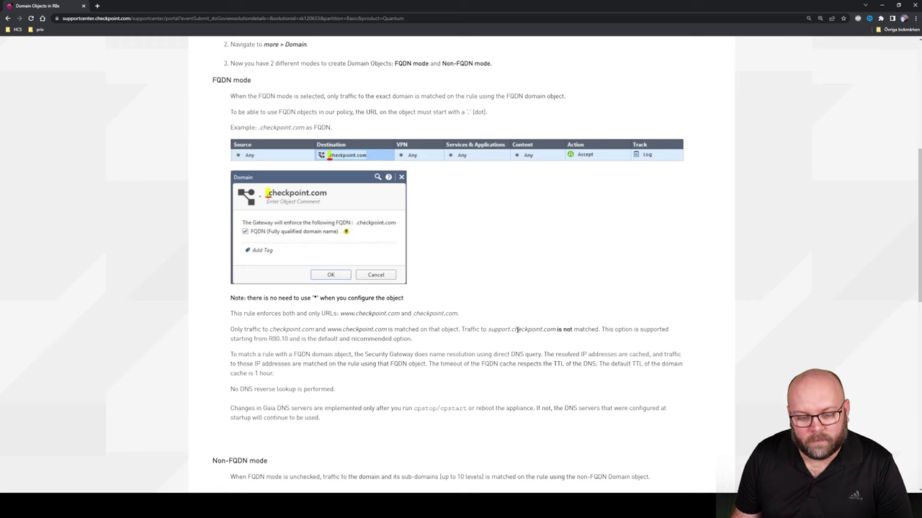
{"action": "left_click_drag", "start_coordinate": [512, 330], "coordinate": [557, 329]}
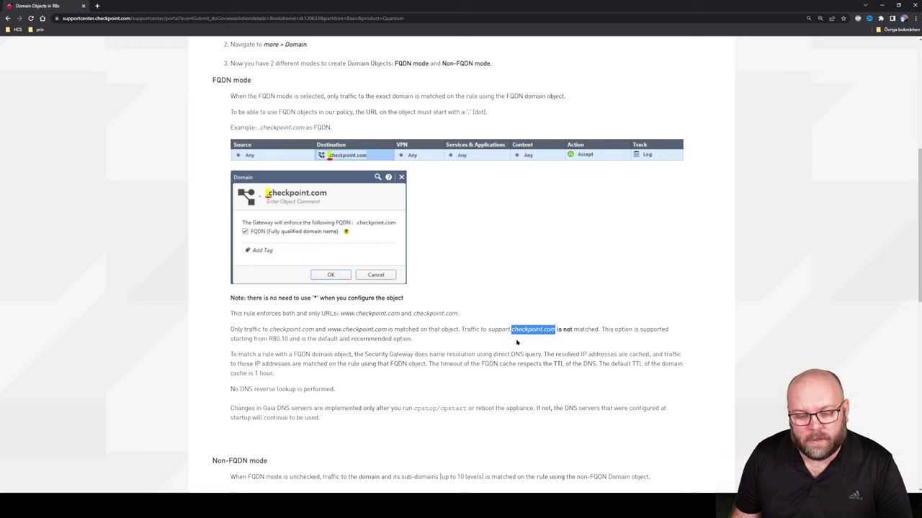
{"action": "left_click", "coordinate": [418, 328]}
{"action": "left_click_drag", "start_coordinate": [313, 329], "coordinate": [269, 330]}
{"action": "left_click_drag", "start_coordinate": [488, 329], "coordinate": [557, 329]}
{"action": "scroll", "coordinate": [531, 347], "scroll_direction": "down", "scroll_amount": 2}
{"action": "scroll", "coordinate": [531, 347], "scroll_direction": "down", "scroll_amount": 2}
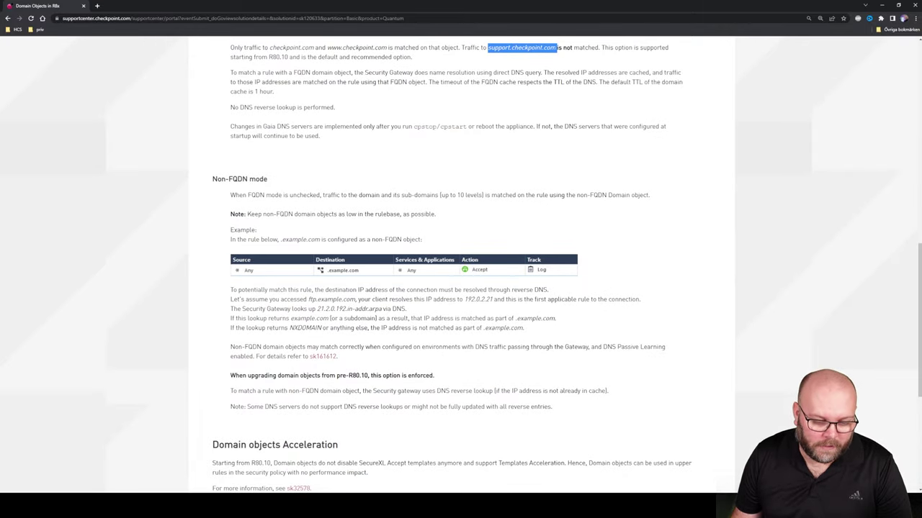
Cancel the .aftonbladet.se Domain dialog in the win_10 VM and minimize VMware
{"action": "mouse_move", "coordinate": [738, 455]}
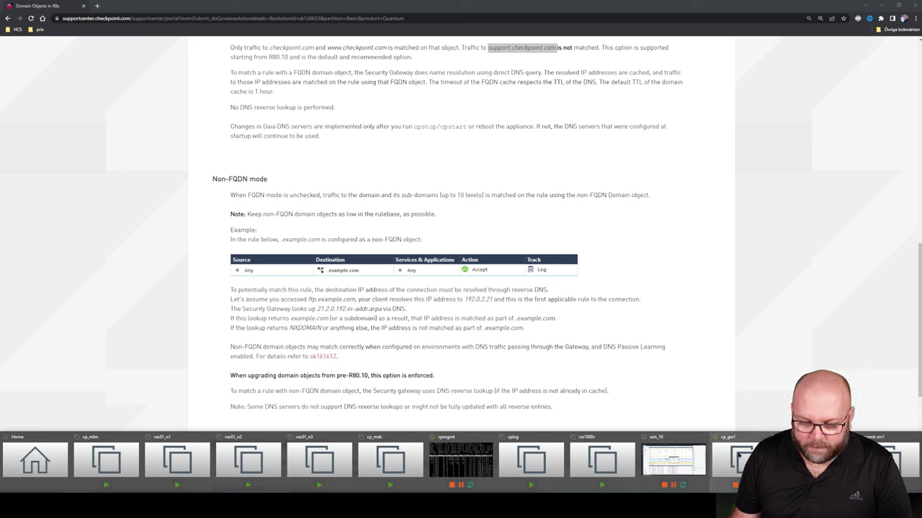
{"action": "left_click", "coordinate": [673, 461]}
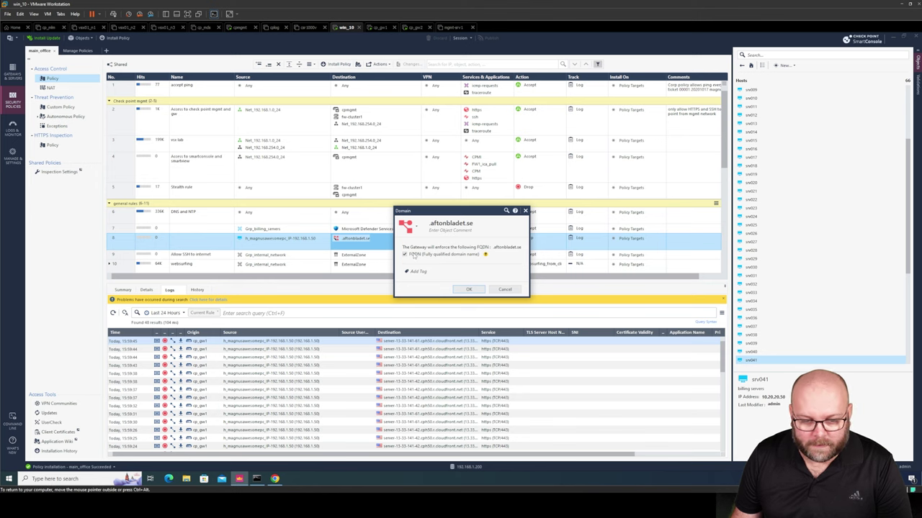
{"action": "left_click", "coordinate": [516, 290]}
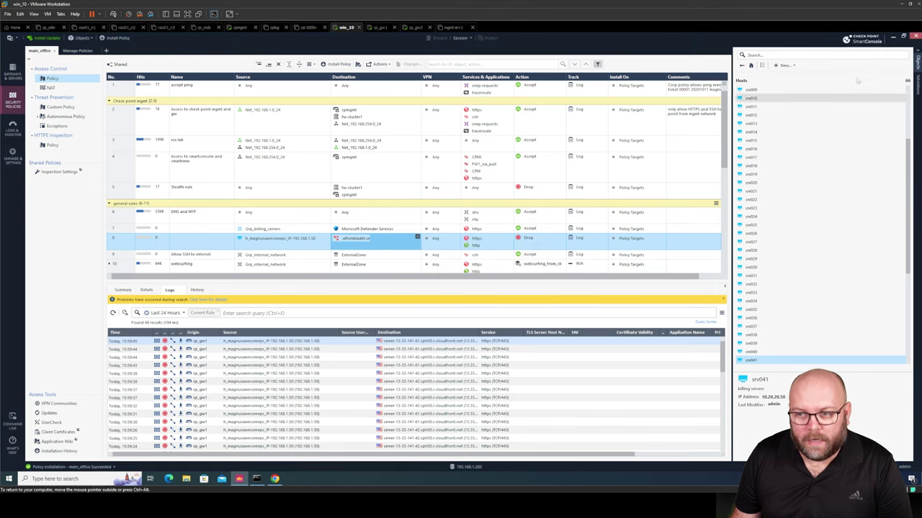
{"action": "left_click", "coordinate": [900, 5]}
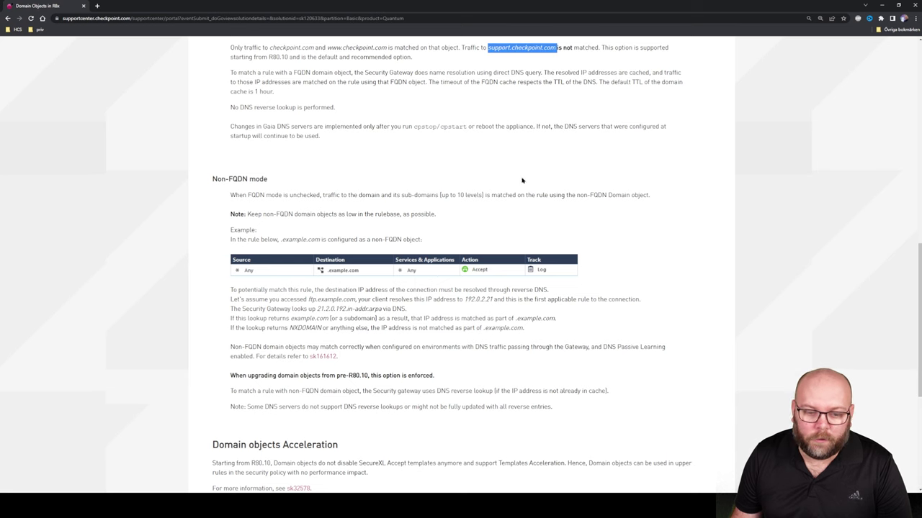
Highlight the note to keep non-FQDN objects low, reading it zoomed in before restoring normal size
{"action": "left_click", "coordinate": [386, 329]}
{"action": "scroll", "coordinate": [404, 330], "scroll_direction": "down", "scroll_amount": 1}
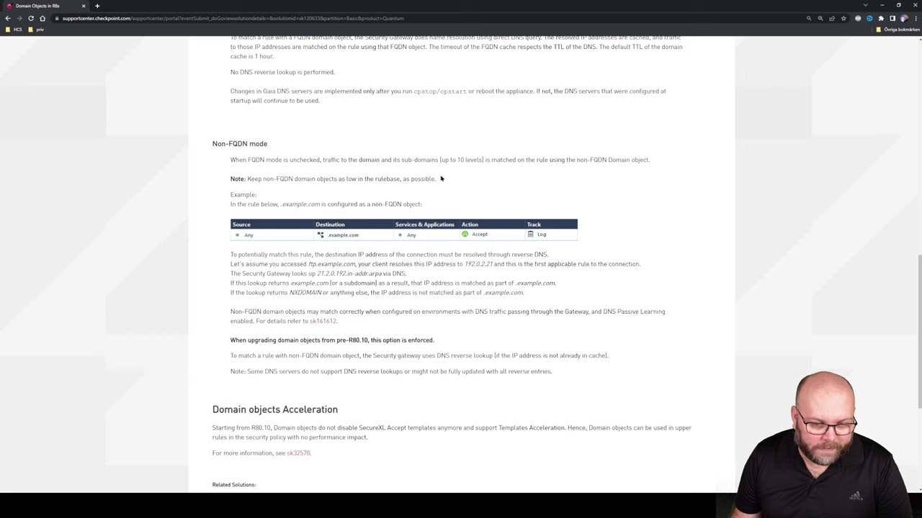
{"action": "left_click_drag", "start_coordinate": [443, 178], "coordinate": [232, 179]}
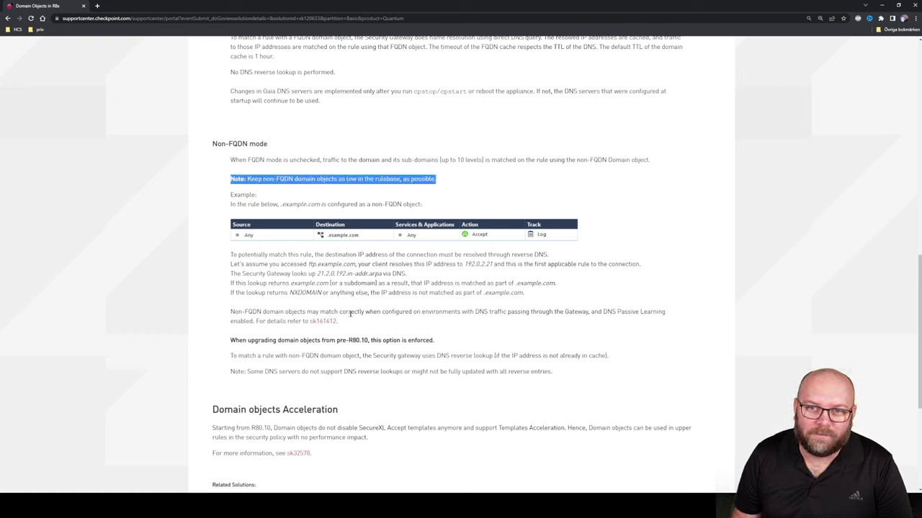
{"action": "key", "text": "ctrl+plus"}
{"action": "key", "text": "ctrl+plus"}
{"action": "key", "text": "ctrl+plus"}
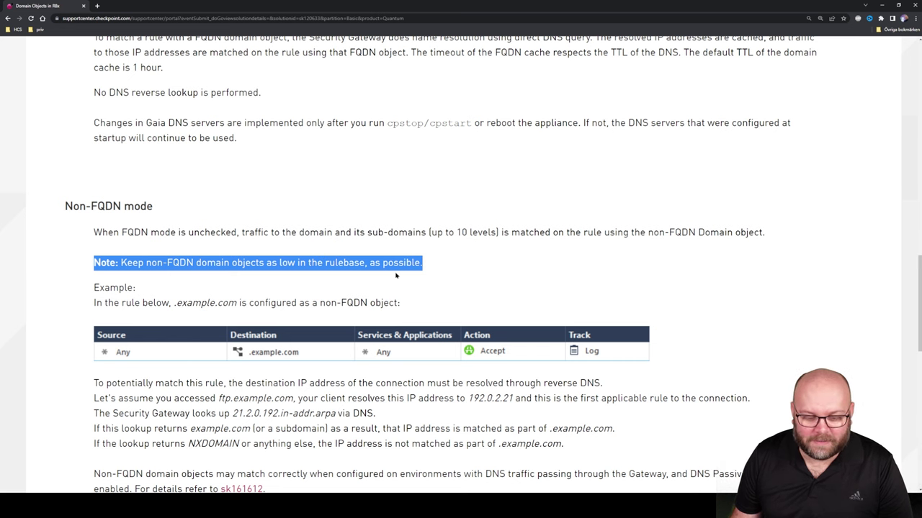
{"action": "scroll", "coordinate": [396, 273], "scroll_direction": "down", "scroll_amount": 1}
{"action": "scroll", "coordinate": [395, 270], "scroll_direction": "down", "scroll_amount": 2}
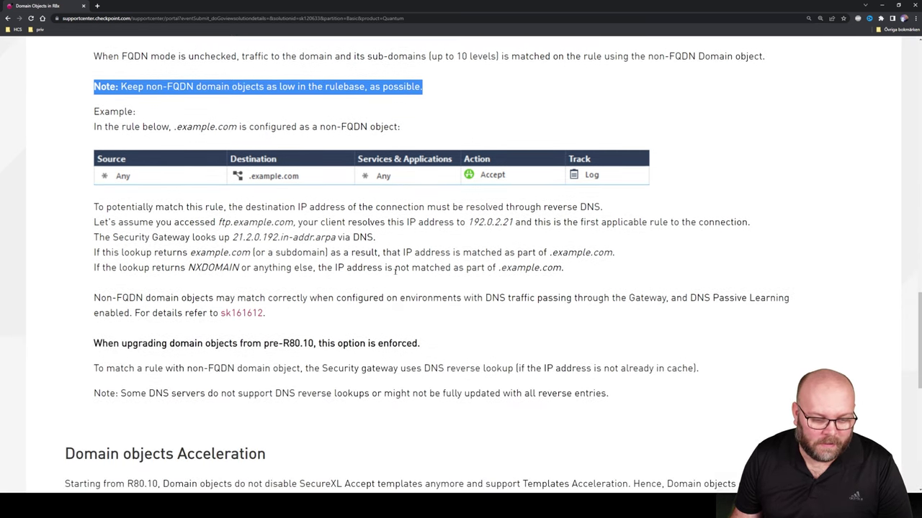
{"action": "scroll", "coordinate": [396, 271], "scroll_direction": "down", "scroll_amount": 3}
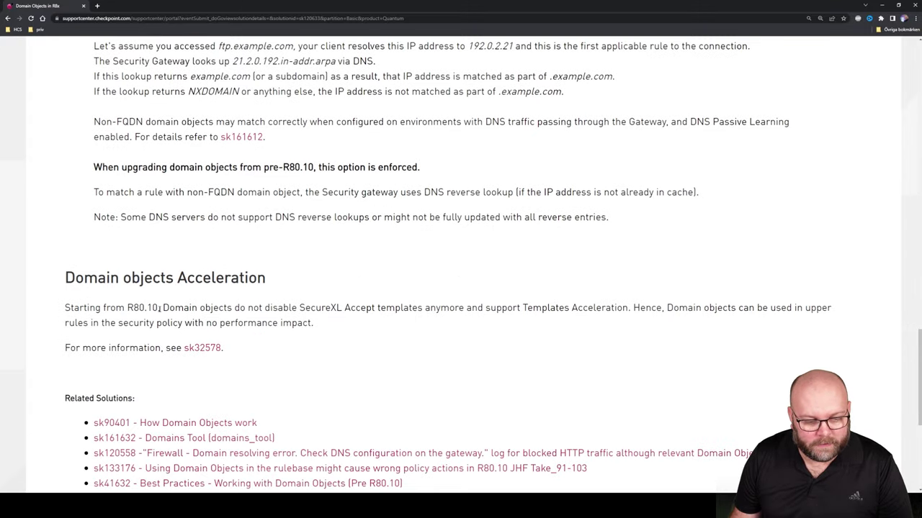
{"action": "scroll", "coordinate": [213, 302], "scroll_direction": "up", "scroll_amount": 5}
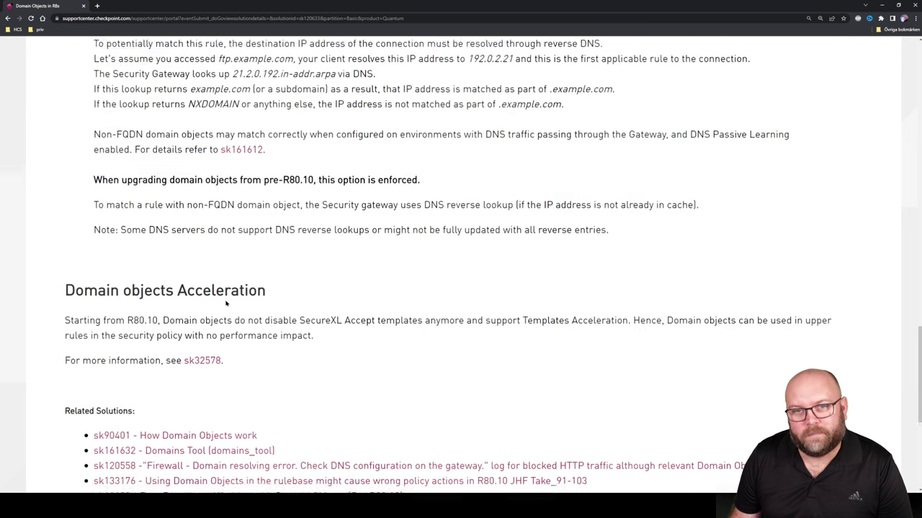
{"action": "left_click", "coordinate": [258, 293]}
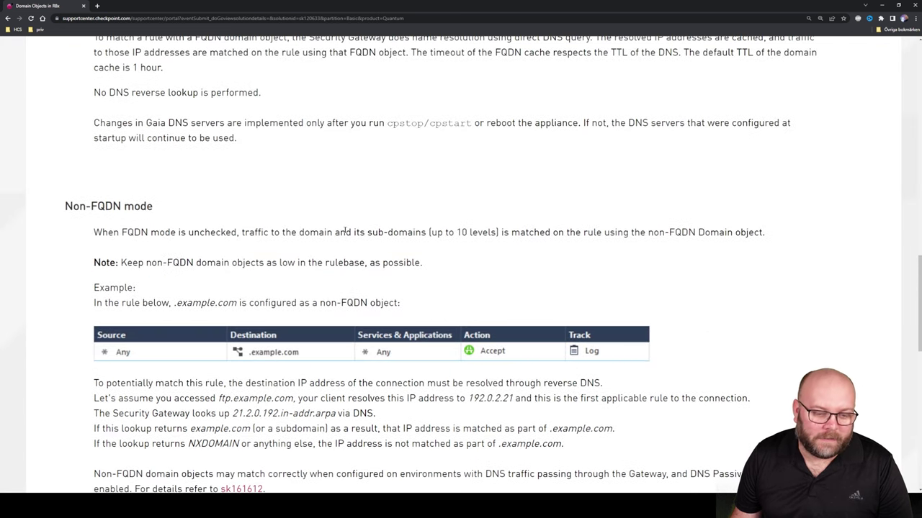
{"action": "scroll", "coordinate": [343, 232], "scroll_direction": "down", "scroll_amount": 2}
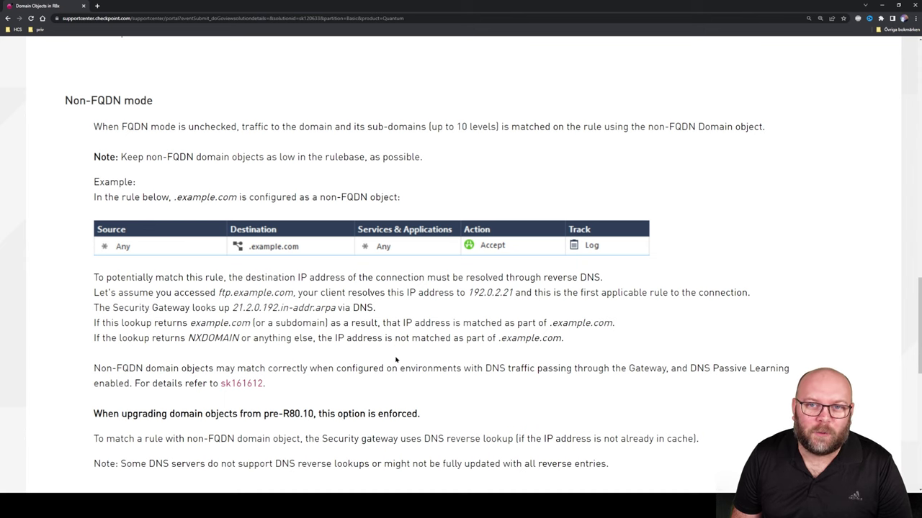
{"action": "scroll", "coordinate": [395, 359], "scroll_direction": "up", "scroll_amount": 3}
{"action": "key", "text": "ctrl+minus"}
{"action": "key", "text": "ctrl+minus"}
{"action": "key", "text": "ctrl+minus"}
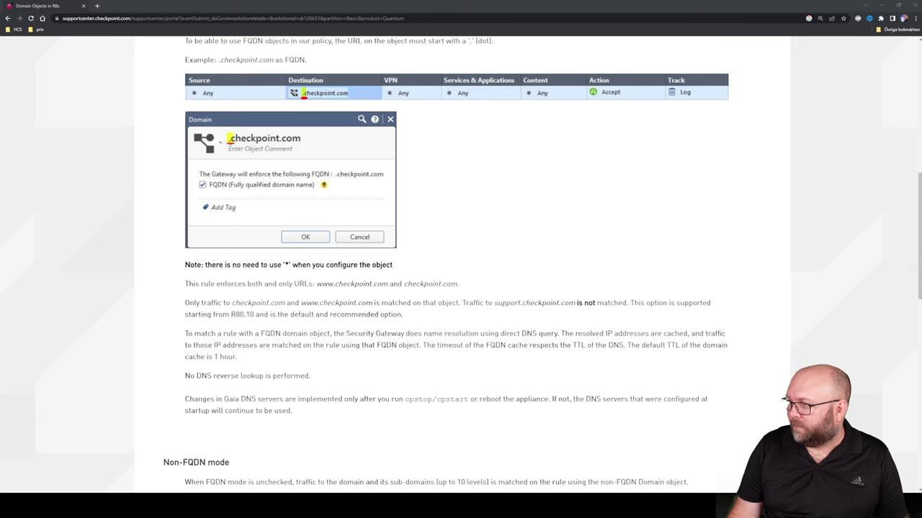
Maximize the Quantum R81.20 article and highlight its Dynamic Policy note under Access Control
{"action": "key", "text": "alt+Tab"}
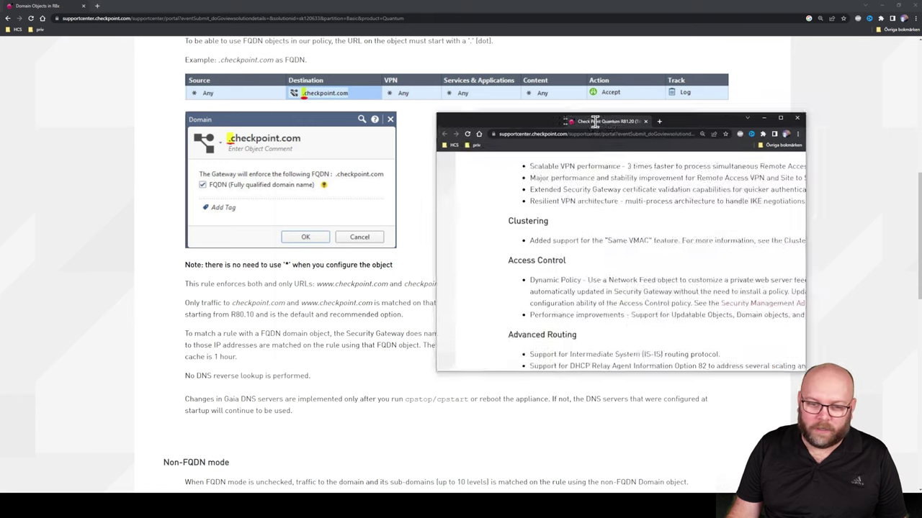
{"action": "key", "text": "super+Up"}
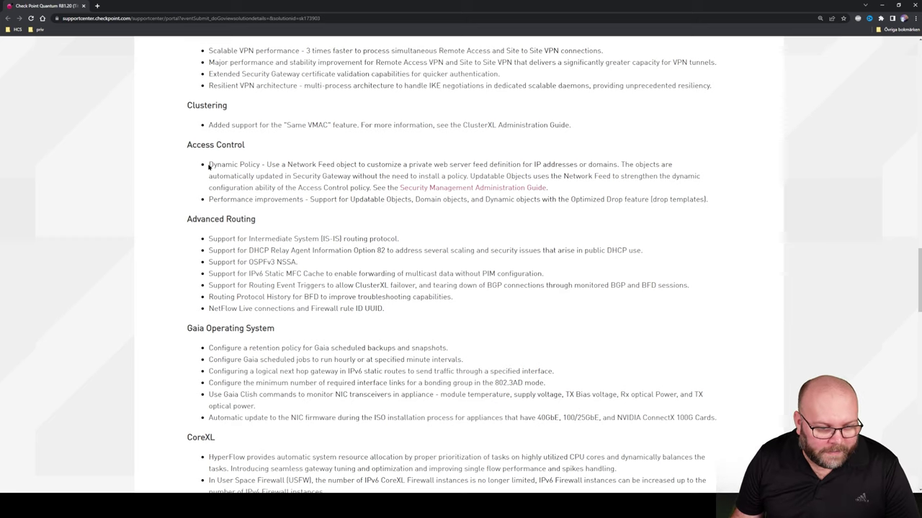
{"action": "left_click_drag", "start_coordinate": [209, 164], "coordinate": [646, 187]}
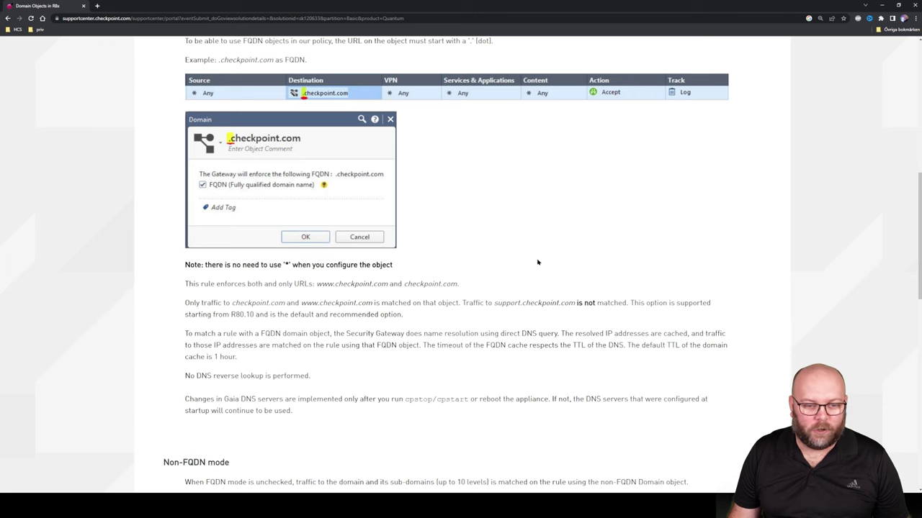
{"action": "scroll", "coordinate": [537, 262], "scroll_direction": "down", "scroll_amount": 2}
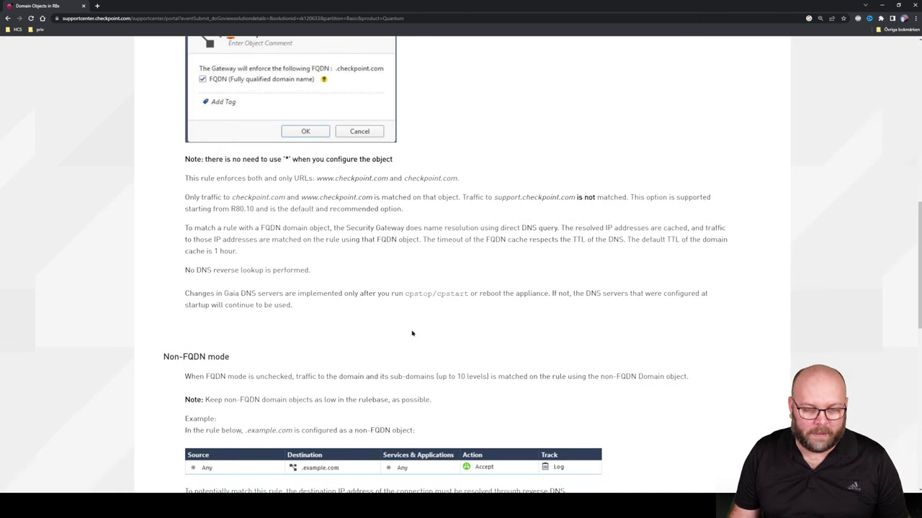
{"action": "scroll", "coordinate": [411, 332], "scroll_direction": "up", "scroll_amount": 5}
{"action": "scroll", "coordinate": [451, 290], "scroll_direction": "up", "scroll_amount": 1}
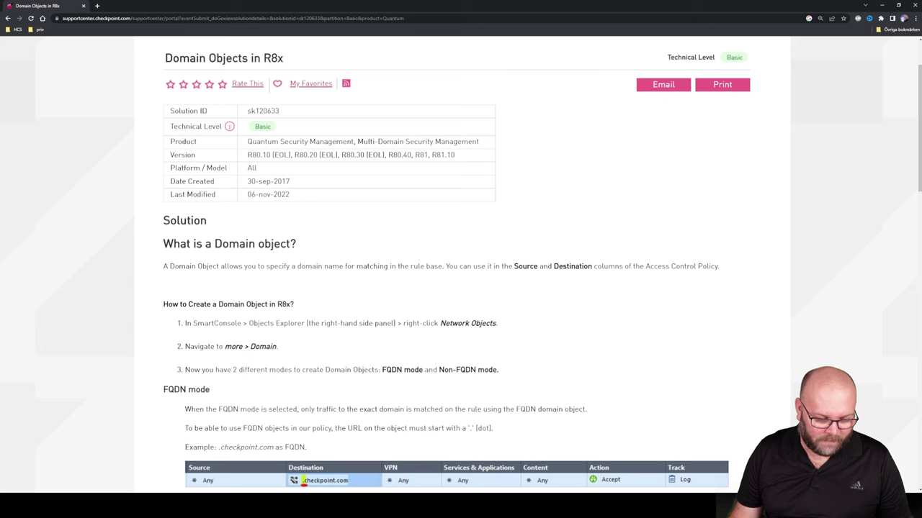
Bring up the win_10 VM and launch SecureCRT 8.7 from the Start menu
{"action": "left_click", "coordinate": [471, 456]}
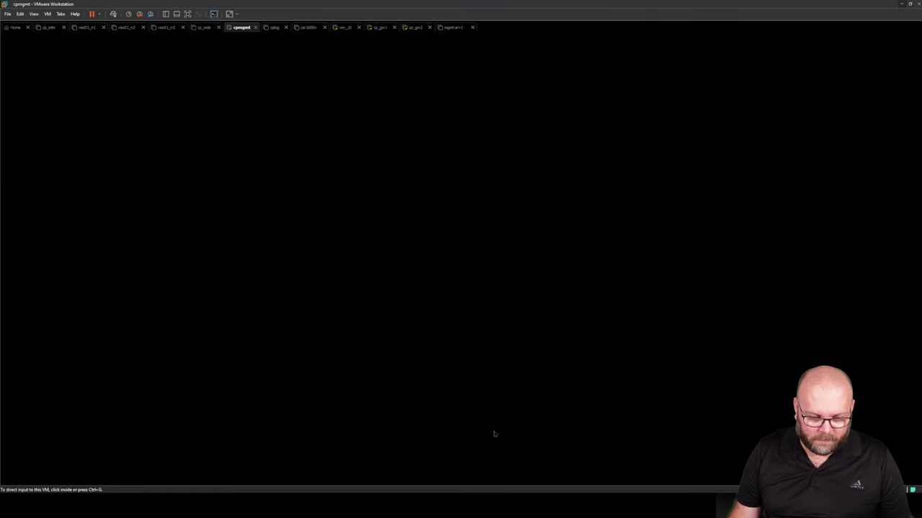
{"action": "left_click", "coordinate": [346, 27]}
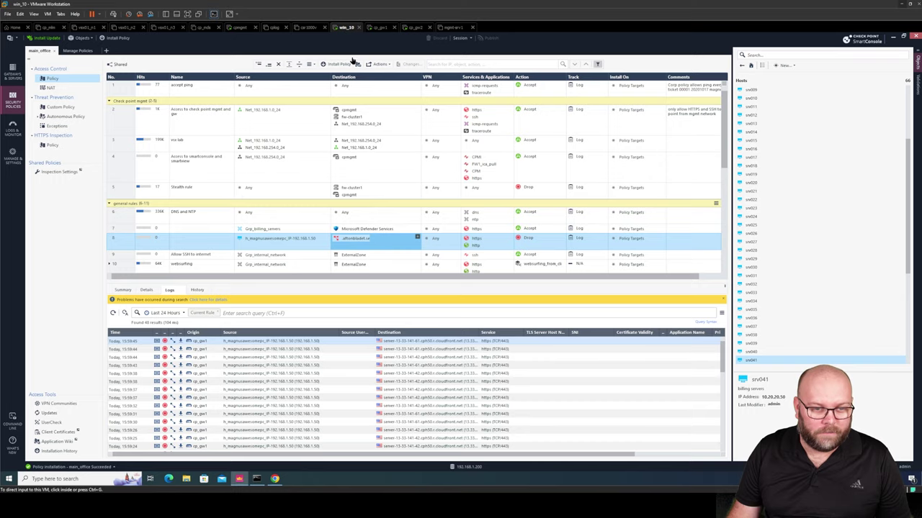
{"action": "left_click", "coordinate": [10, 480]}
{"action": "scroll", "coordinate": [68, 332], "scroll_direction": "down", "scroll_amount": 3}
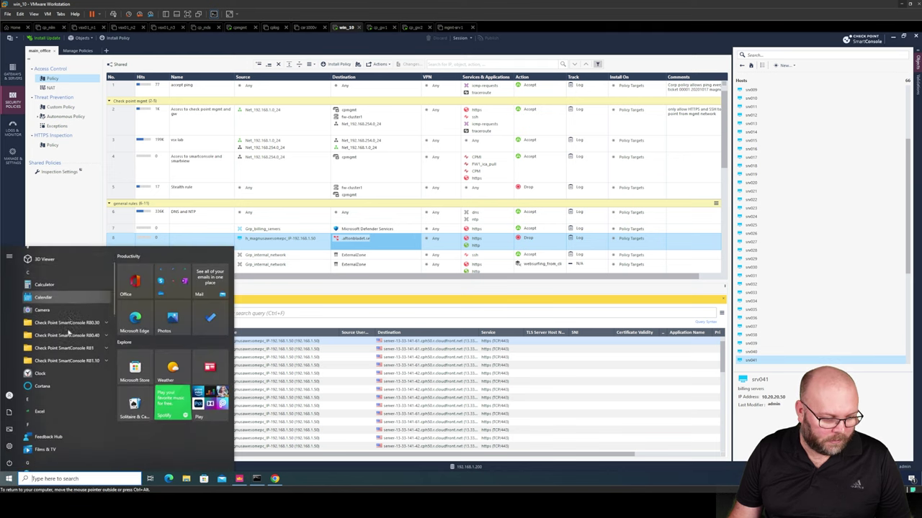
{"action": "scroll", "coordinate": [69, 332], "scroll_direction": "down", "scroll_amount": 10}
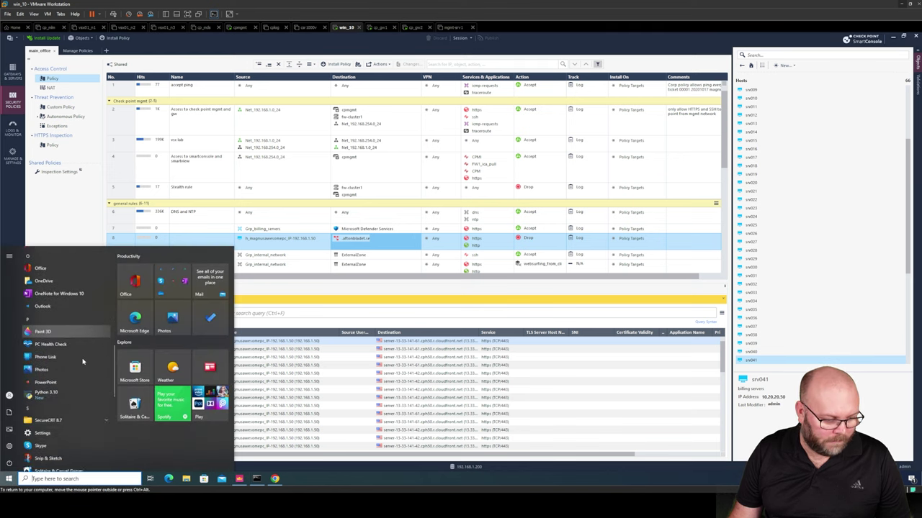
{"action": "scroll", "coordinate": [82, 362], "scroll_direction": "down", "scroll_amount": 1}
{"action": "left_click", "coordinate": [58, 399]}
{"action": "left_click", "coordinate": [66, 415]}
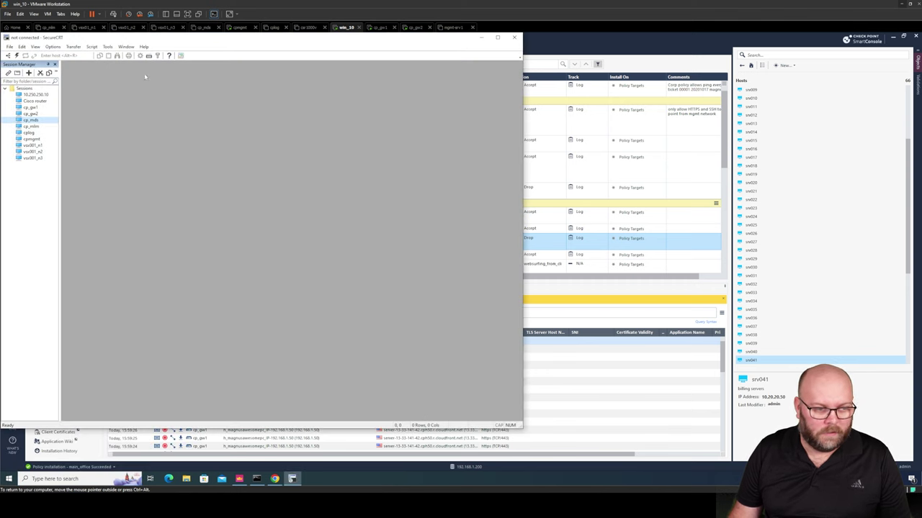
Open the cp_gw1 SSH session, log in as admin and enter expert mode with its password
{"action": "double_click", "coordinate": [30, 107]}
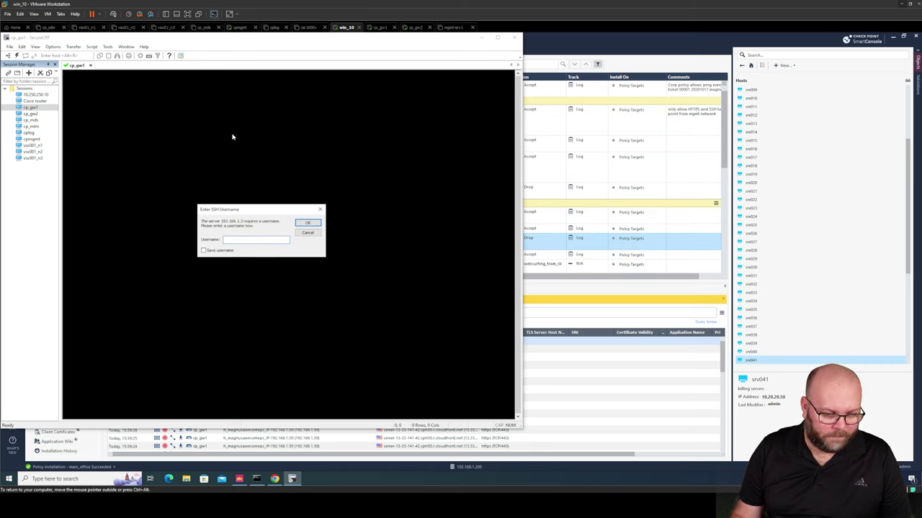
{"action": "type", "text": "admin"}
{"action": "key", "text": "Return"}
{"action": "type", "text": "***"}
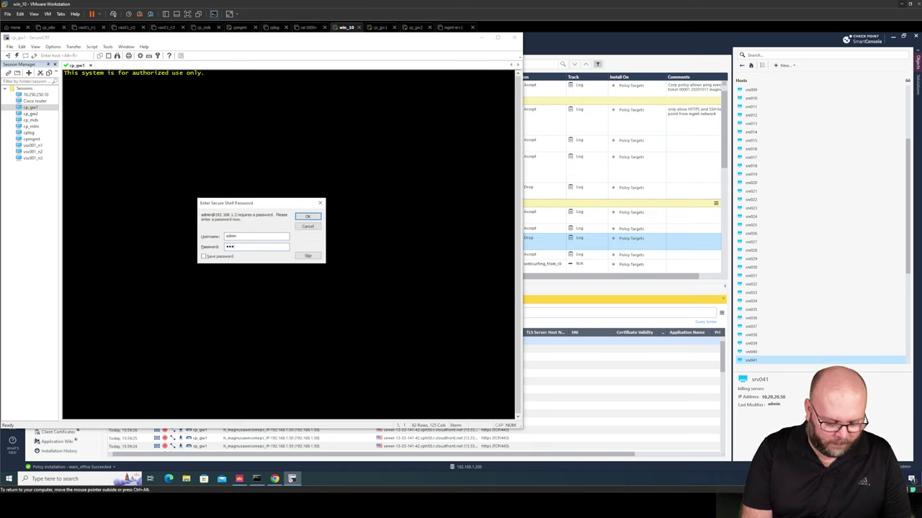
{"action": "type", "text": "*****"}
{"action": "key", "text": "Return"}
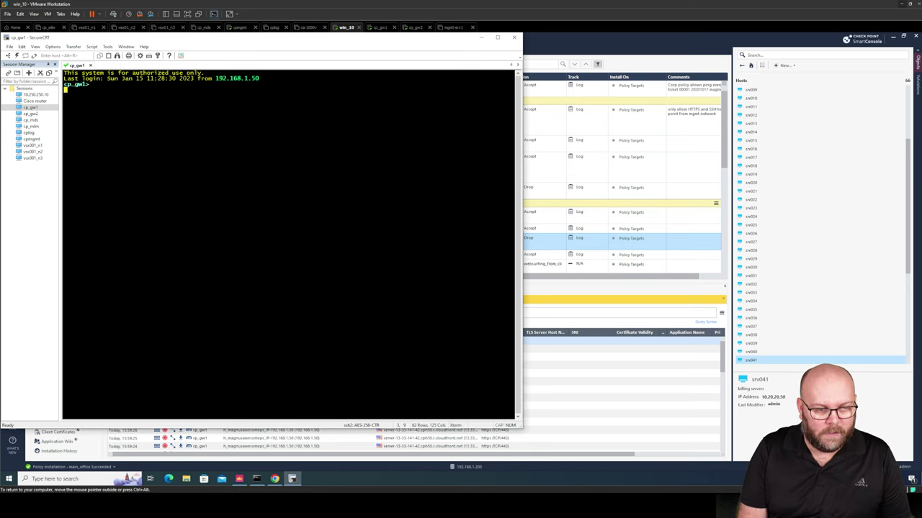
{"action": "key", "text": "Return"}
{"action": "key", "text": "Return"}
{"action": "key", "text": "Return"}
{"action": "type", "text": "expert"}
{"action": "key", "text": "Return"}
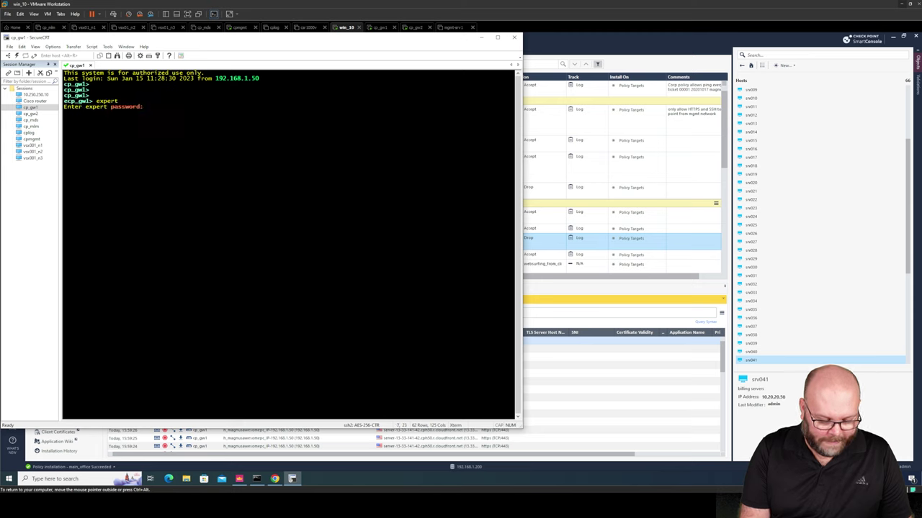
{"action": "type", "text": "********"}
{"action": "key", "text": "Return"}
{"action": "key", "text": "Return"}
{"action": "key", "text": "Return"}
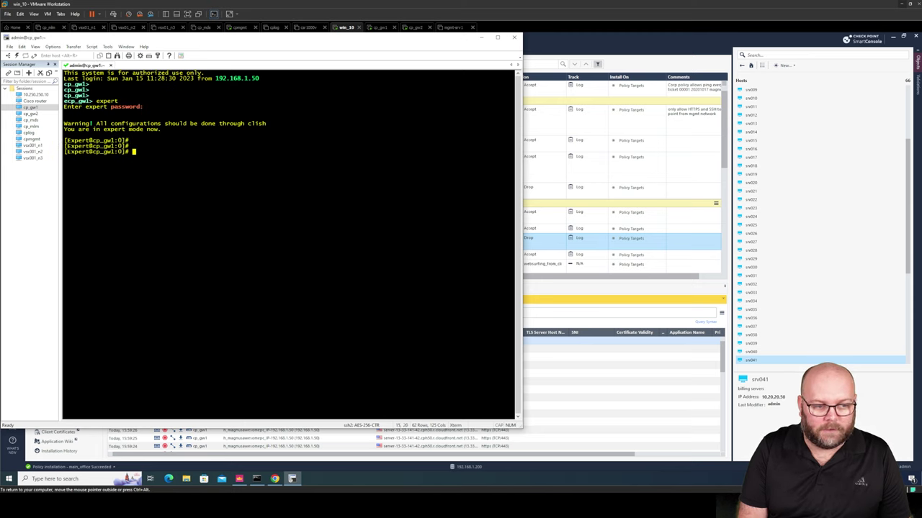
{"action": "key", "text": "Return"}
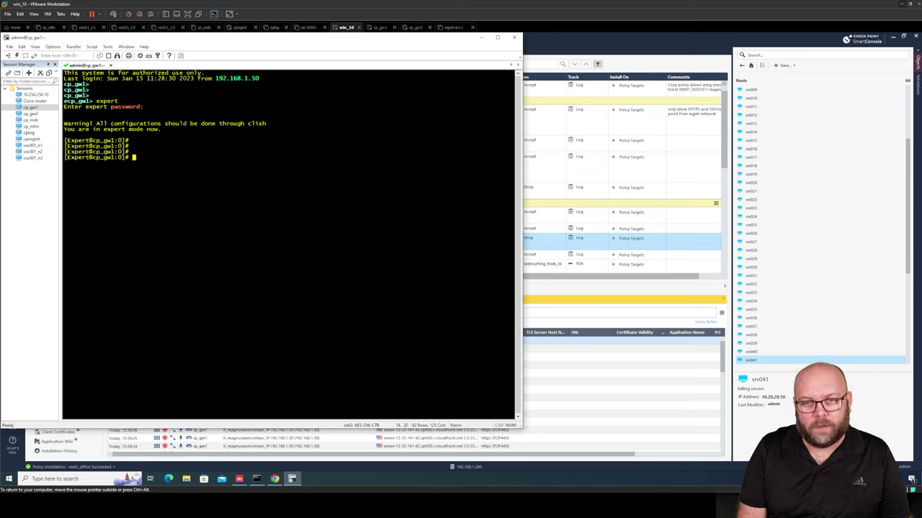
Ping google.se from the gateway and stop it with Ctrl+C once replies arrive
{"action": "type", "text": "ping"}
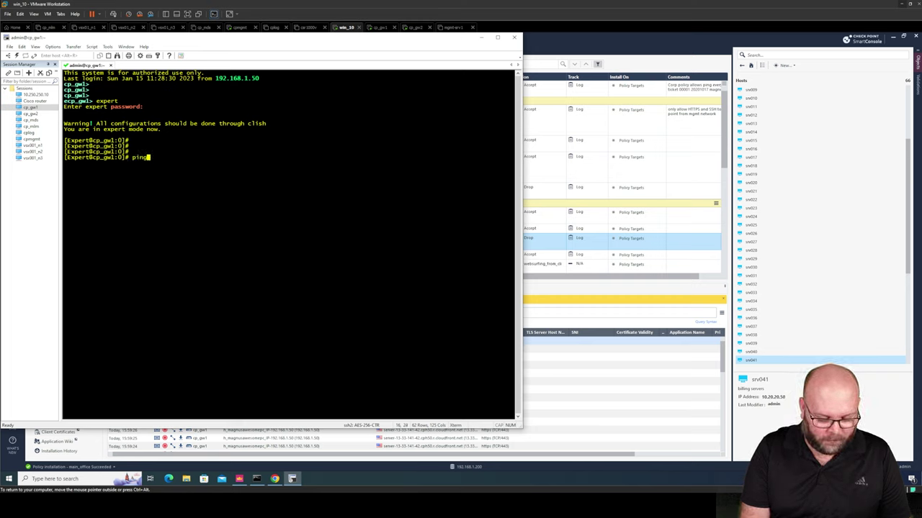
{"action": "type", "text": " google.se"}
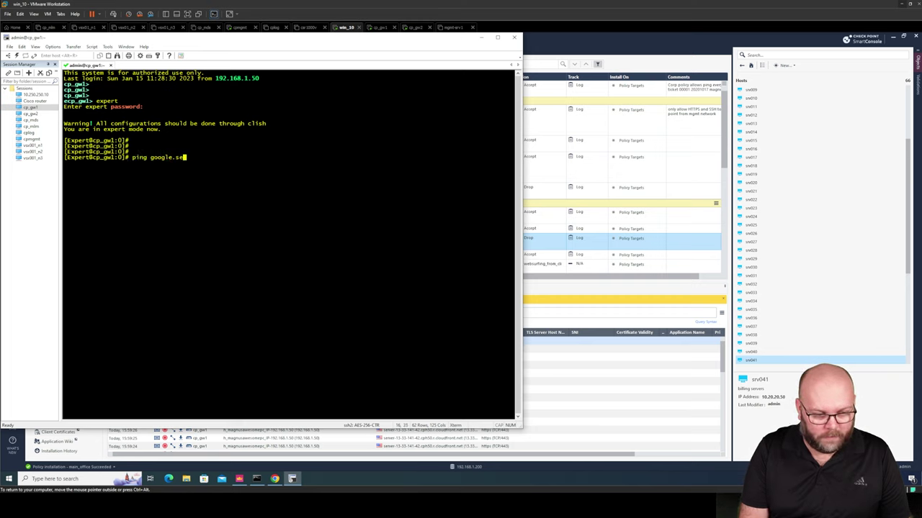
{"action": "key", "text": "Return"}
{"action": "key", "text": "ctrl+c"}
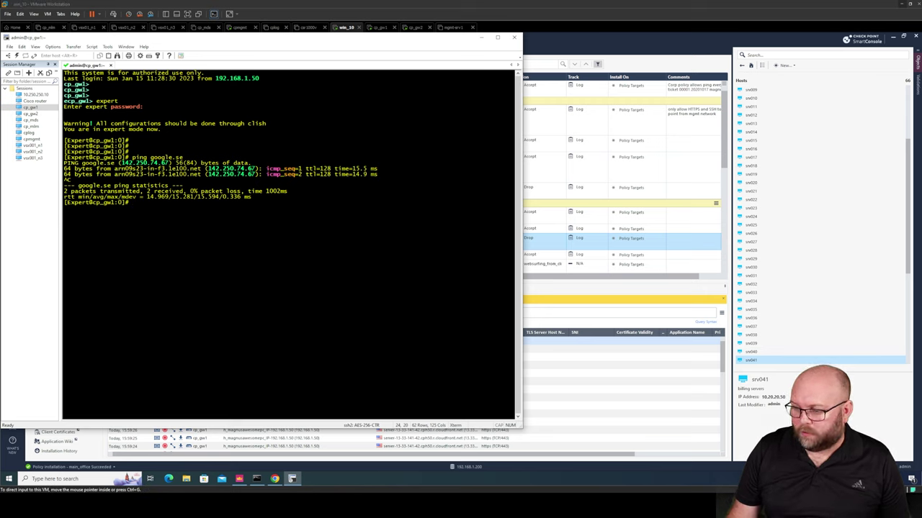
{"action": "left_click", "coordinate": [206, 216]}
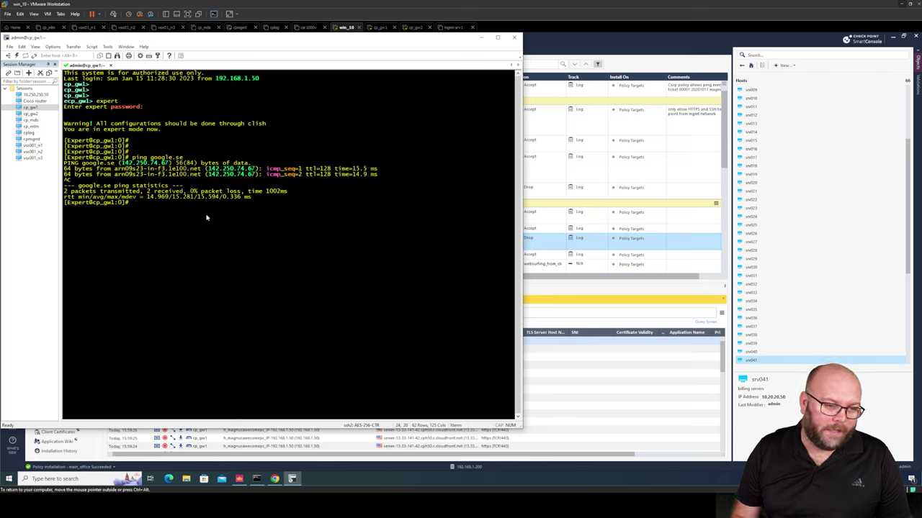
{"action": "key", "text": "Return"}
{"action": "key", "text": "Return"}
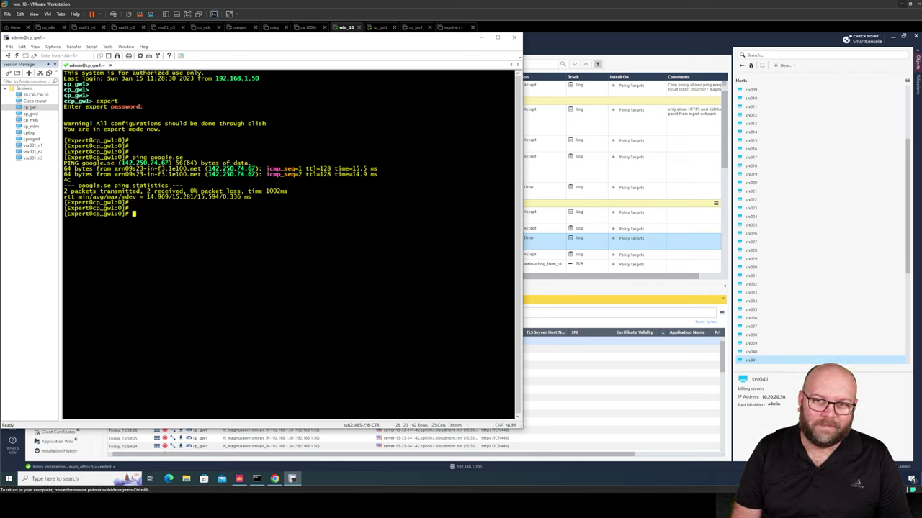
{"action": "key", "text": "ctrl+alt"}
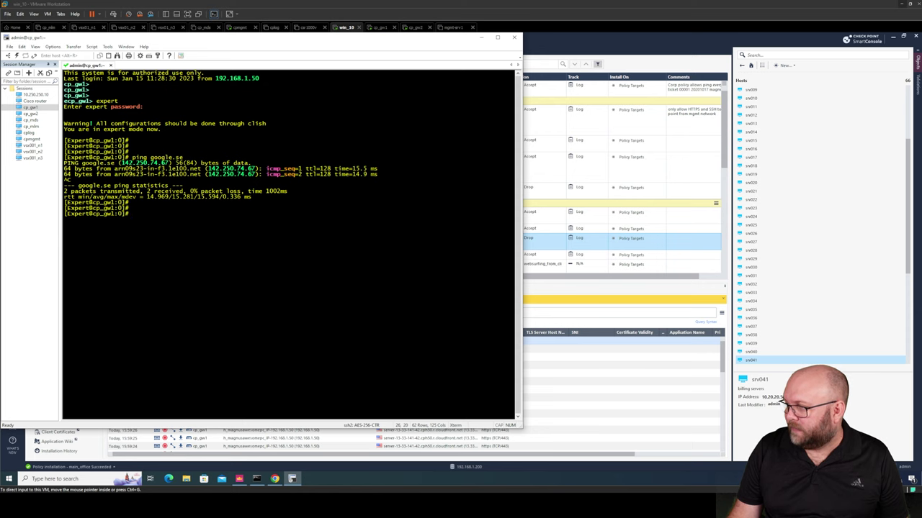
{"action": "left_click_drag", "start_coordinate": [921, 131], "coordinate": [474, 102]}
Maximize the Domains Tool article and select its 'domains_tool -d' example command in Examples
{"action": "double_click", "coordinate": [473, 101]}
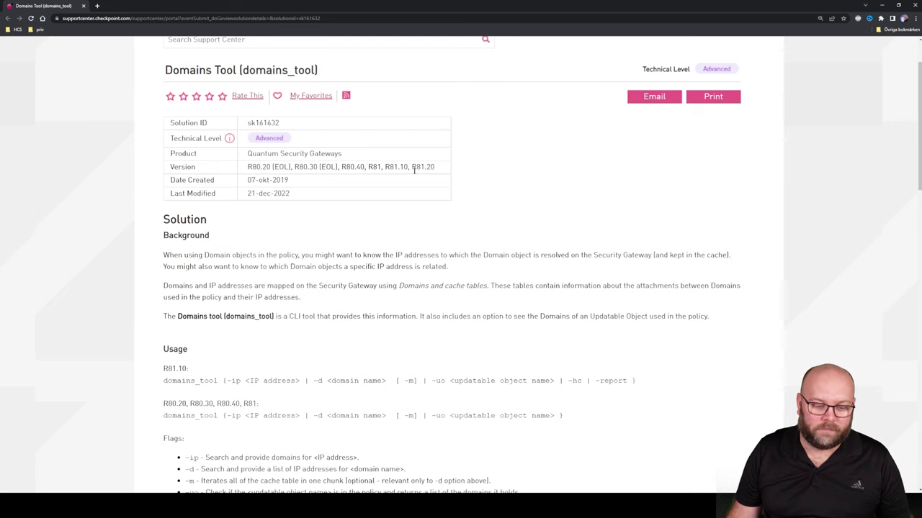
{"action": "scroll", "coordinate": [417, 173], "scroll_direction": "down", "scroll_amount": 3}
{"action": "scroll", "coordinate": [416, 173], "scroll_direction": "down", "scroll_amount": 5}
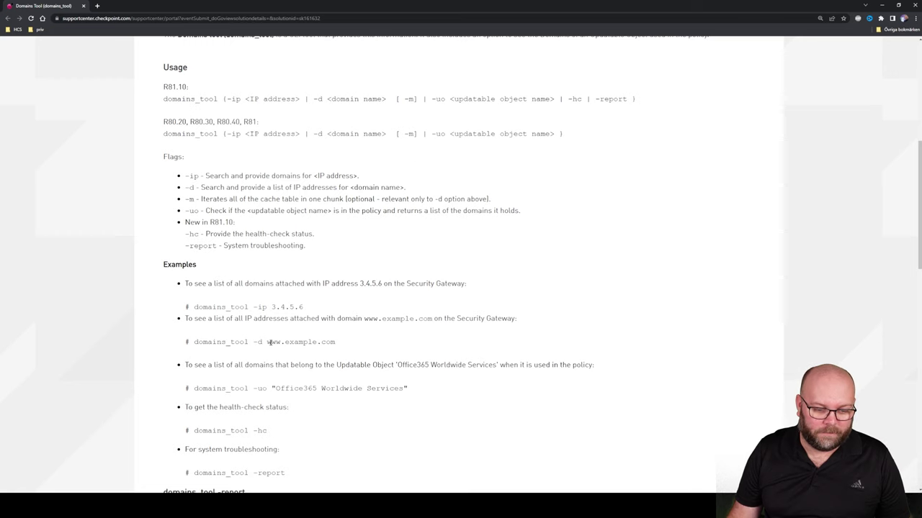
{"action": "left_click_drag", "start_coordinate": [265, 344], "coordinate": [192, 343]}
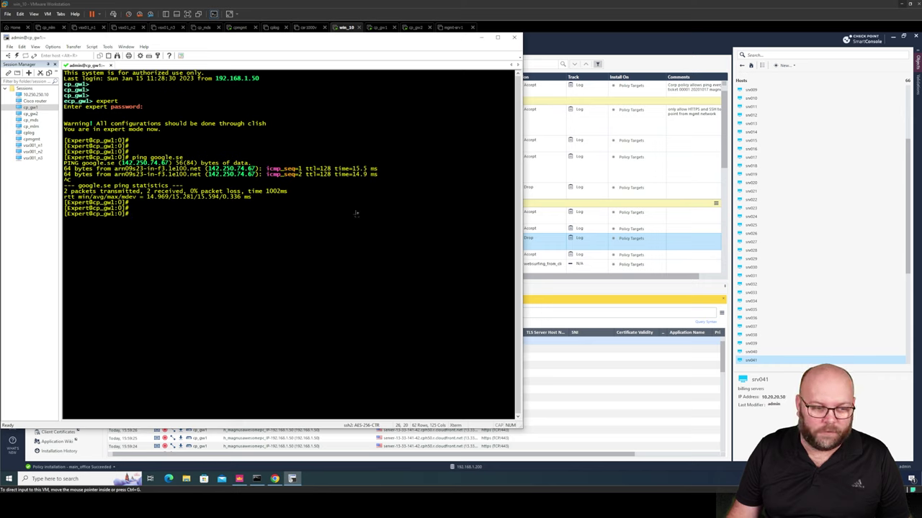
Run 'domains_tool -d aftonbladet.se' on cp_gw1 by pasting the command and adding the domain
{"action": "right_click", "coordinate": [202, 233]}
{"action": "left_click", "coordinate": [243, 245]}
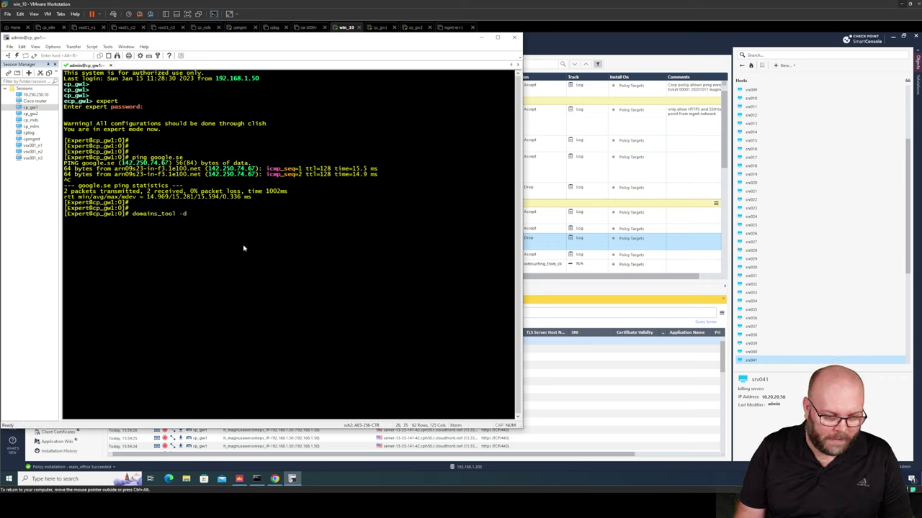
{"action": "type", "text": "afto"}
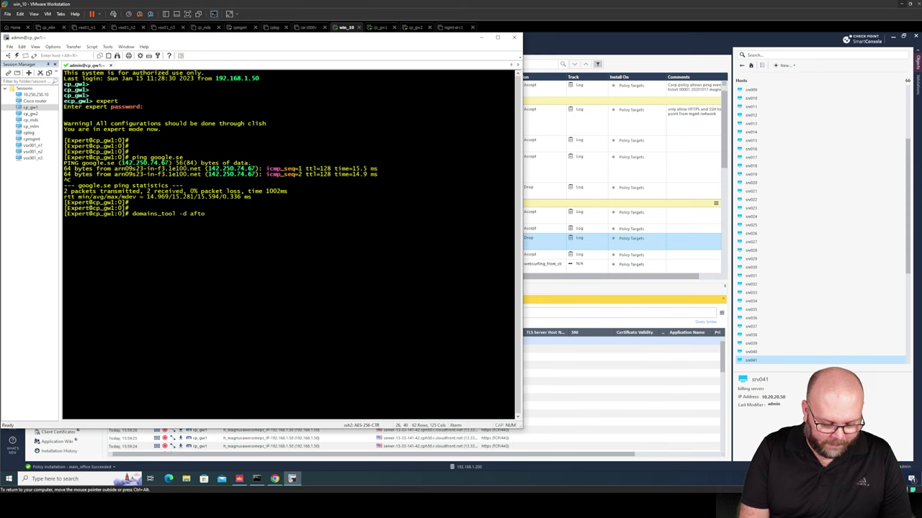
{"action": "type", "text": "nbladet.se"}
{"action": "key", "text": "Return"}
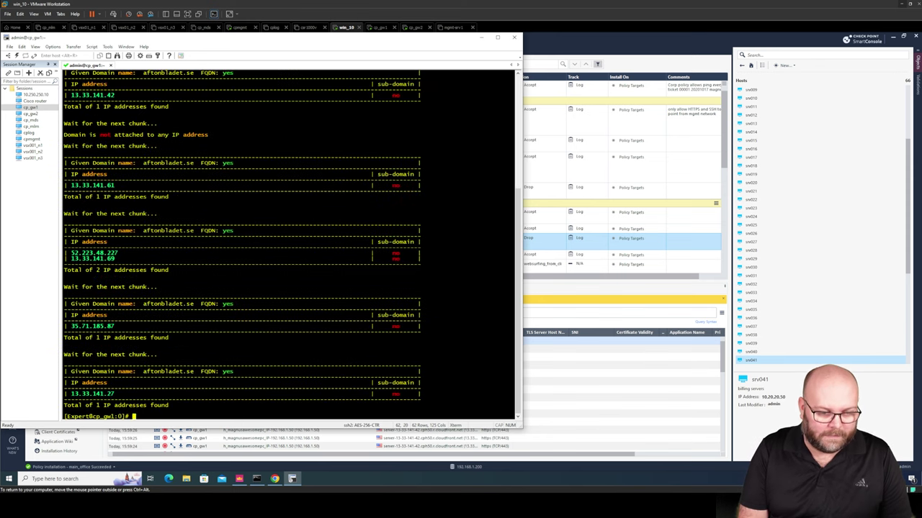
Highlight the resolved IPs 13.33.141.42, 13.33.141.61 and 52.223.48.227 in the output
{"action": "scroll", "coordinate": [453, 259], "scroll_direction": "up", "scroll_amount": 3}
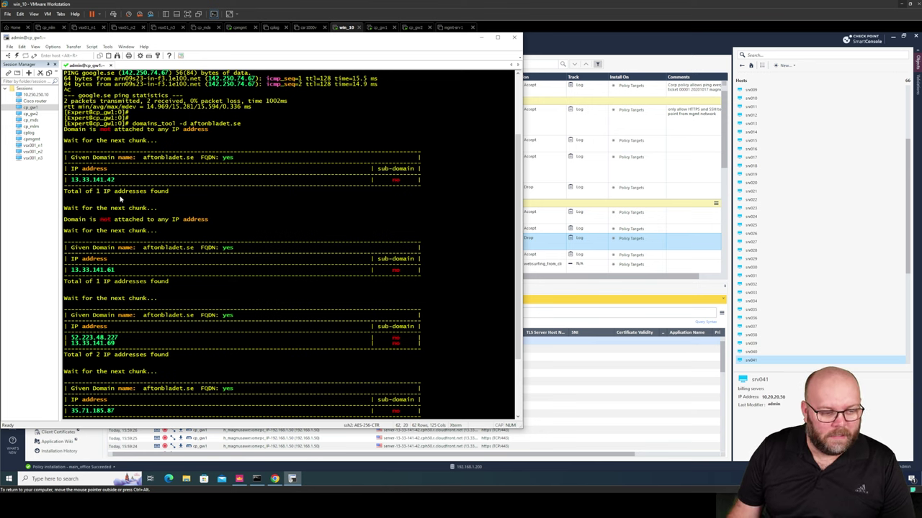
{"action": "left_click_drag", "start_coordinate": [118, 181], "coordinate": [71, 180]}
{"action": "triple_click", "coordinate": [117, 272]}
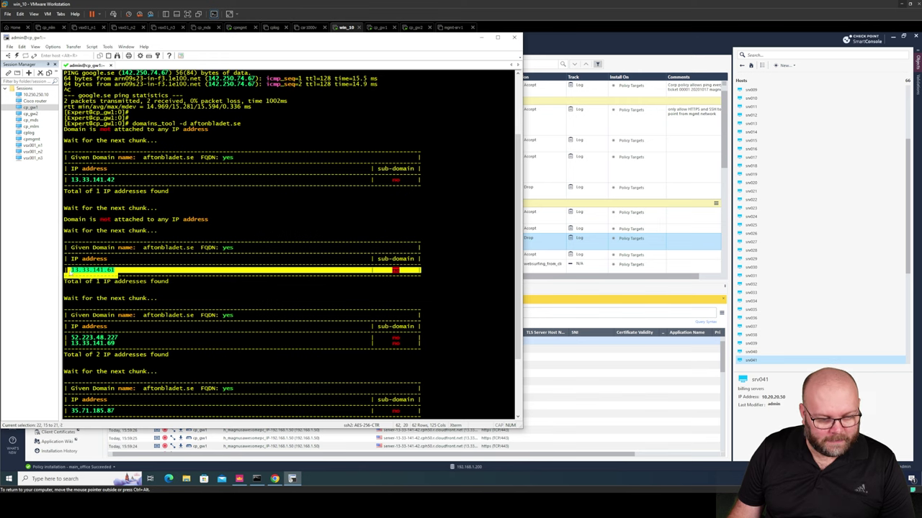
{"action": "triple_click", "coordinate": [119, 304]}
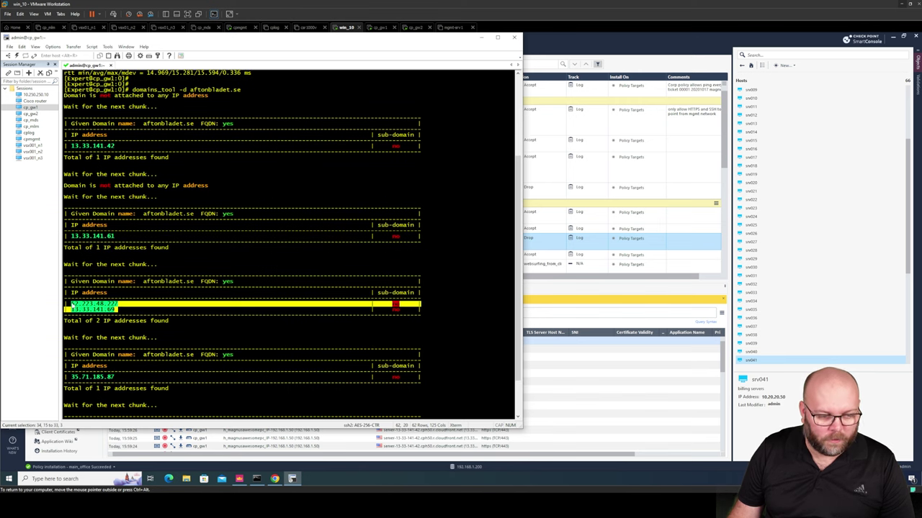
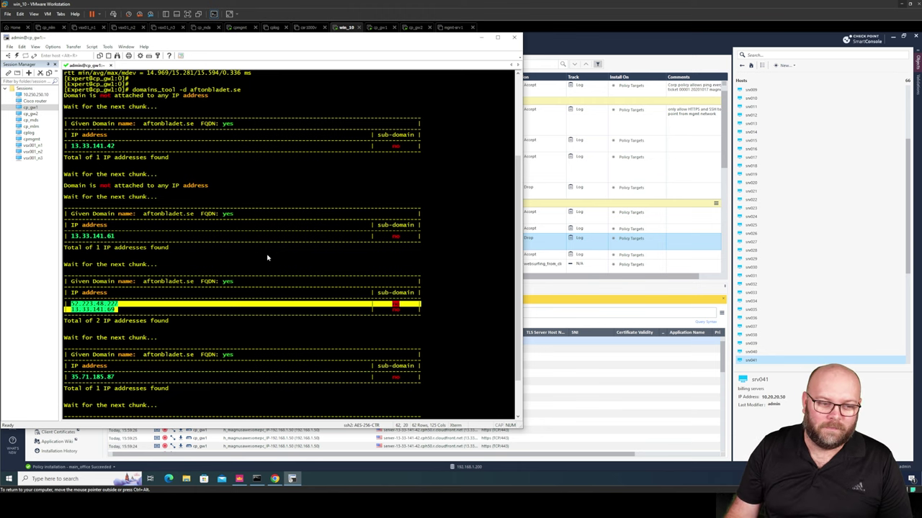
Minimize the PuTTY terminal so the SmartConsole policy is visible again
{"action": "left_click", "coordinate": [481, 37]}
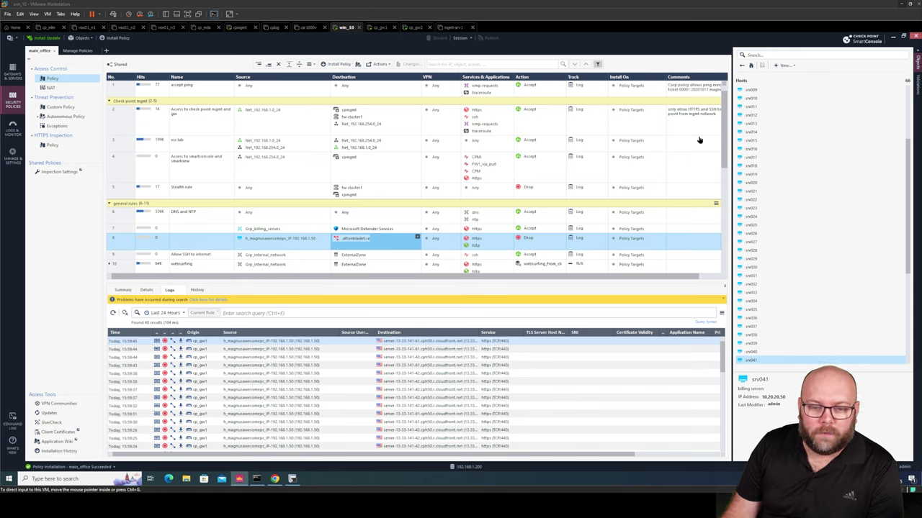
Open and discard a new network group form, then browse to the Network Objects groups
{"action": "left_click", "coordinate": [787, 65]}
{"action": "mouse_move", "coordinate": [775, 106]}
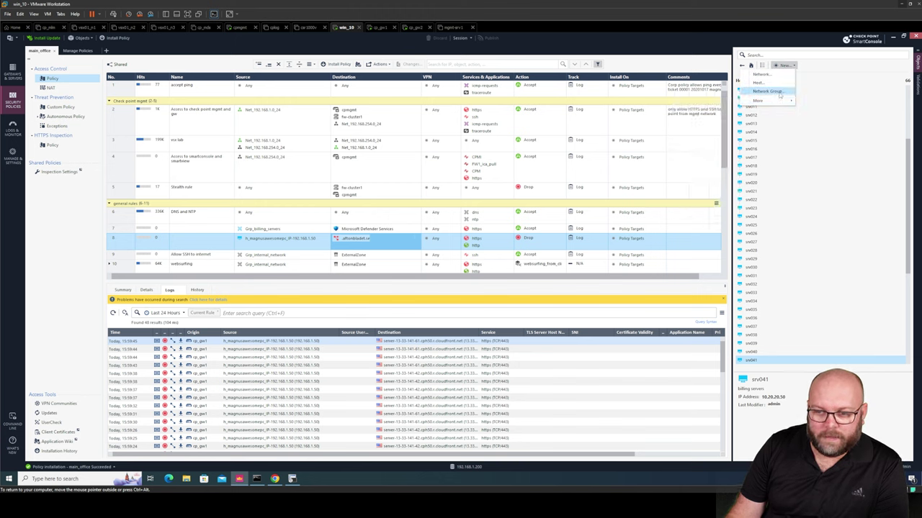
{"action": "left_click", "coordinate": [782, 92]}
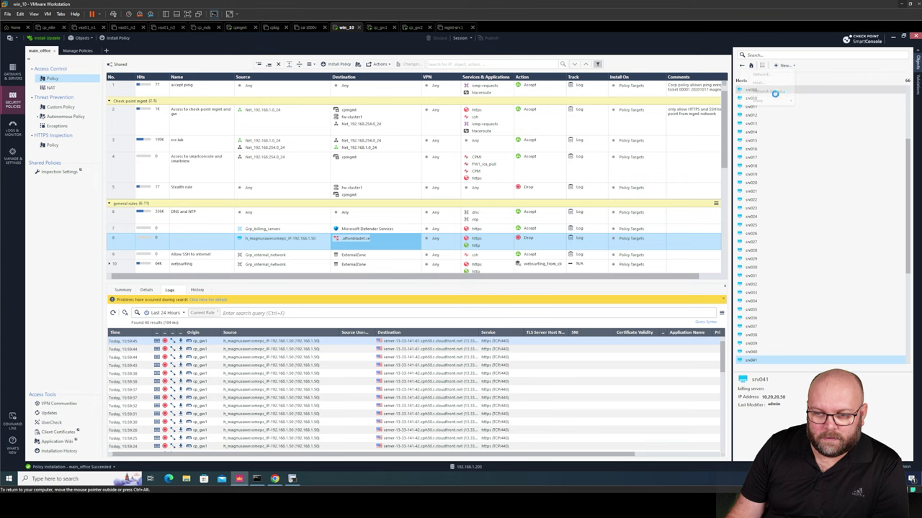
{"action": "left_click", "coordinate": [636, 115]}
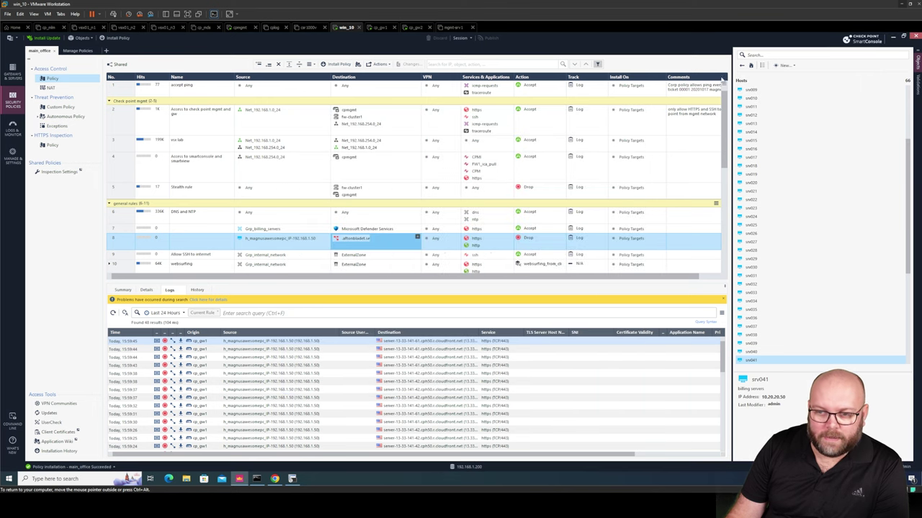
{"action": "left_click", "coordinate": [742, 64]}
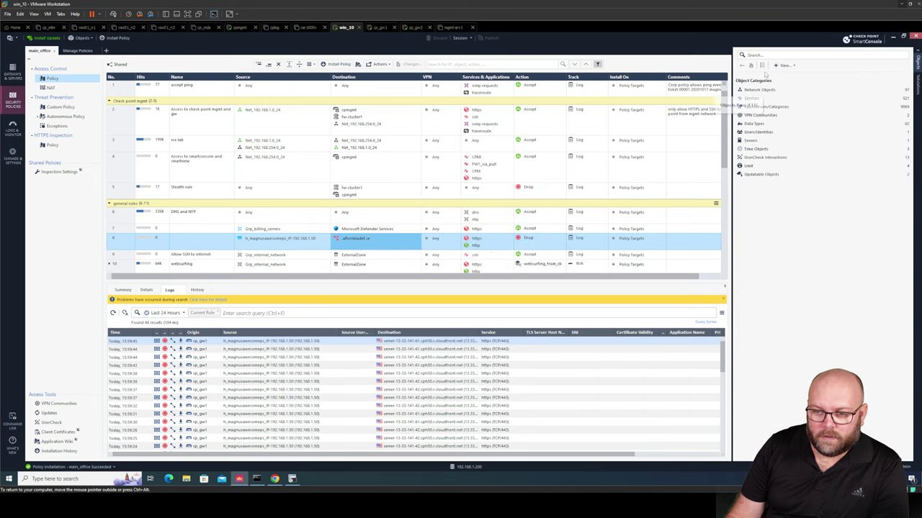
{"action": "left_click", "coordinate": [759, 89]}
{"action": "left_click", "coordinate": [765, 115]}
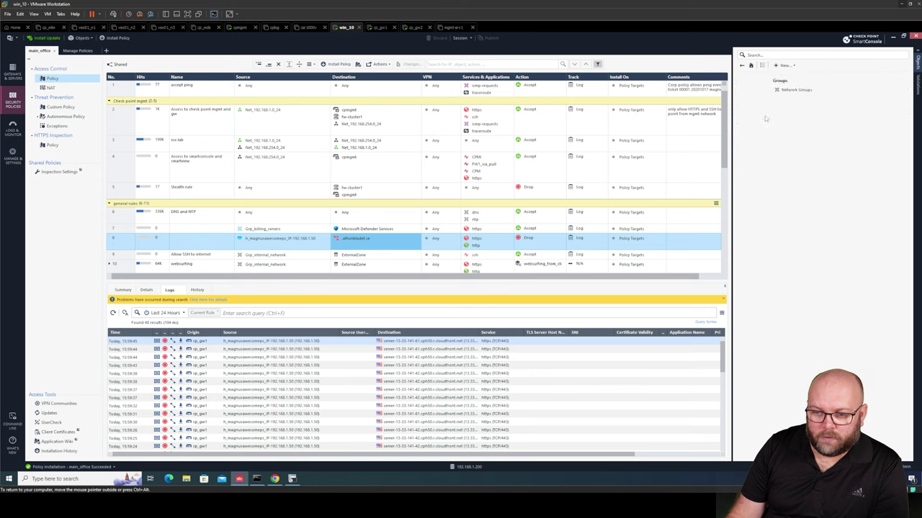
Start a new Group with Exclusion object from the New object-type menu
{"action": "left_click", "coordinate": [784, 65]}
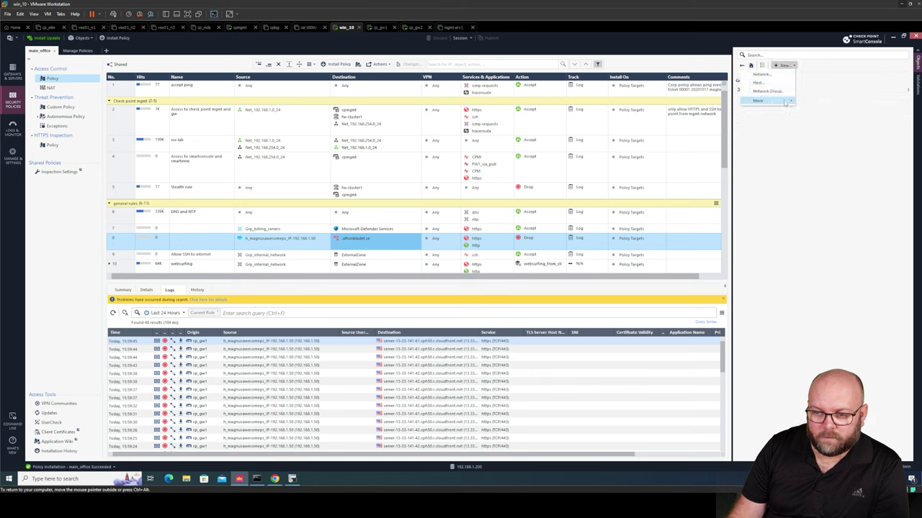
{"action": "mouse_move", "coordinate": [785, 101]}
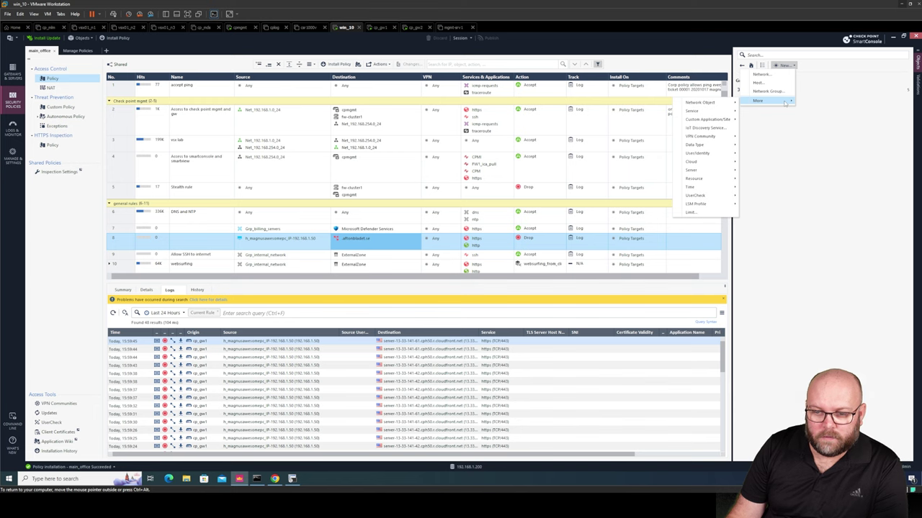
{"action": "mouse_move", "coordinate": [727, 103]}
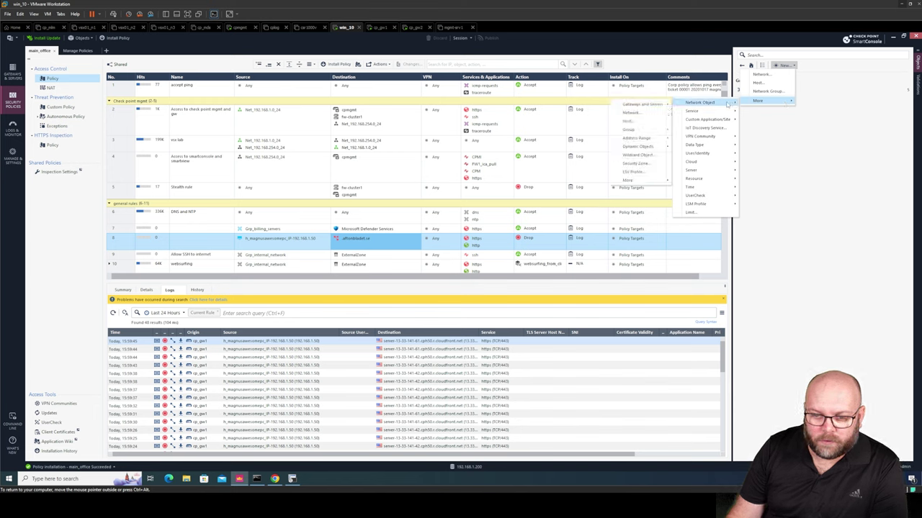
{"action": "mouse_move", "coordinate": [647, 131]}
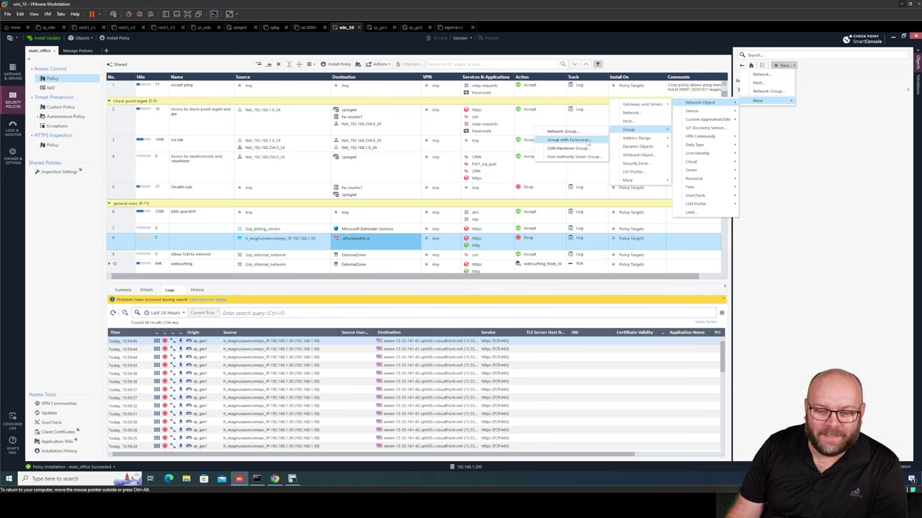
{"action": "left_click", "coordinate": [587, 143]}
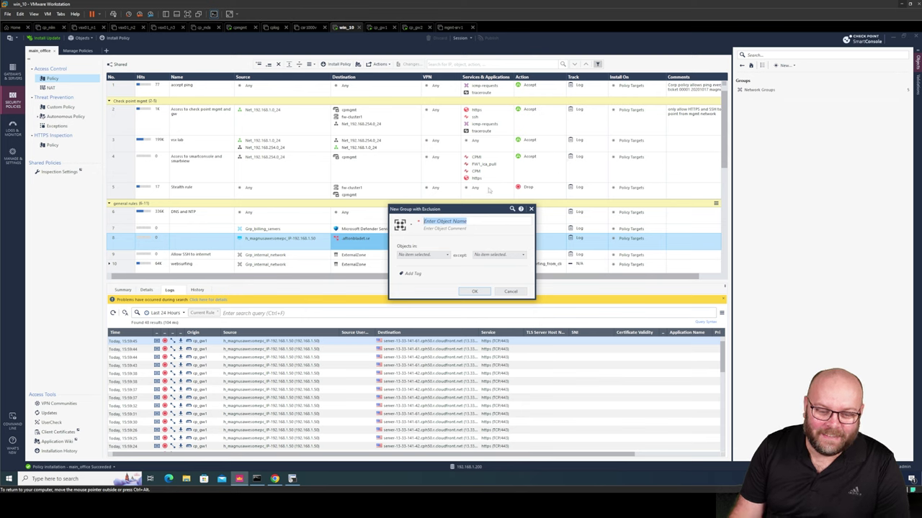
Define Grp_internal_network except Grp_billing_servers, name it grp_internalnet_excl_billing, and save
{"action": "left_click", "coordinate": [431, 255]}
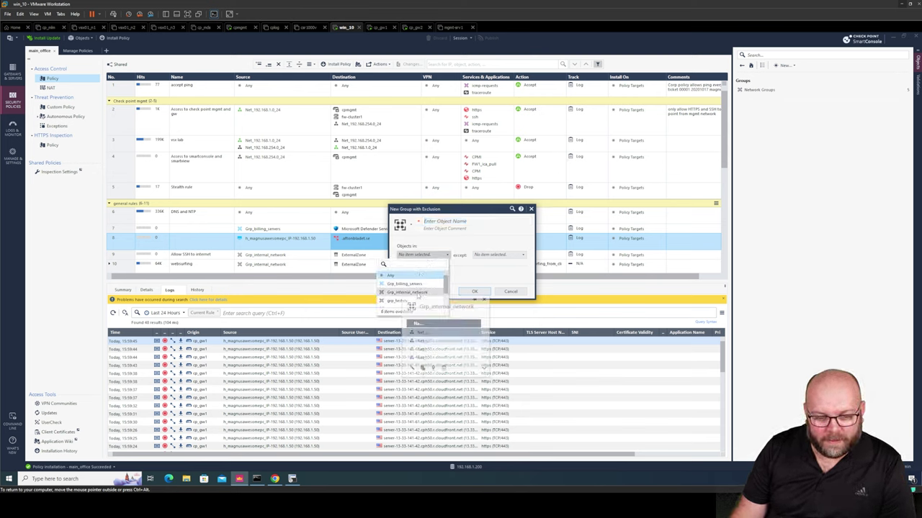
{"action": "left_click", "coordinate": [420, 294]}
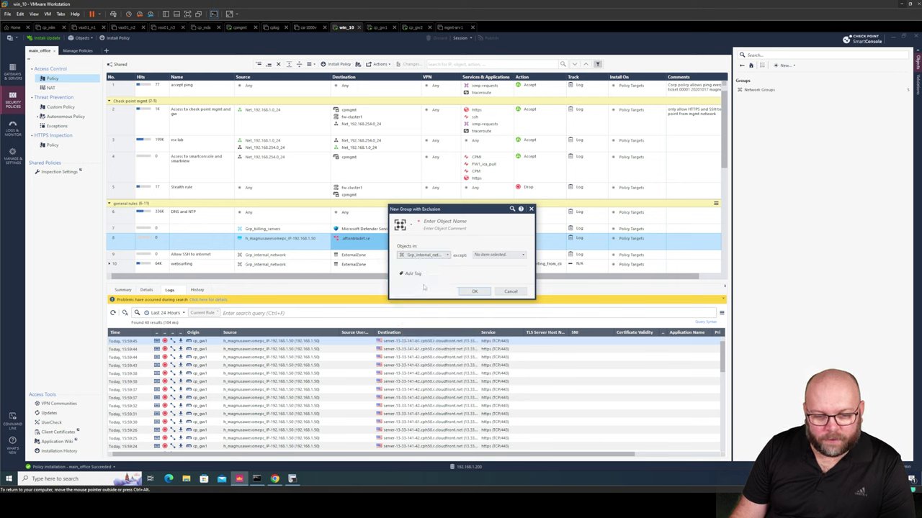
{"action": "left_click", "coordinate": [496, 257]}
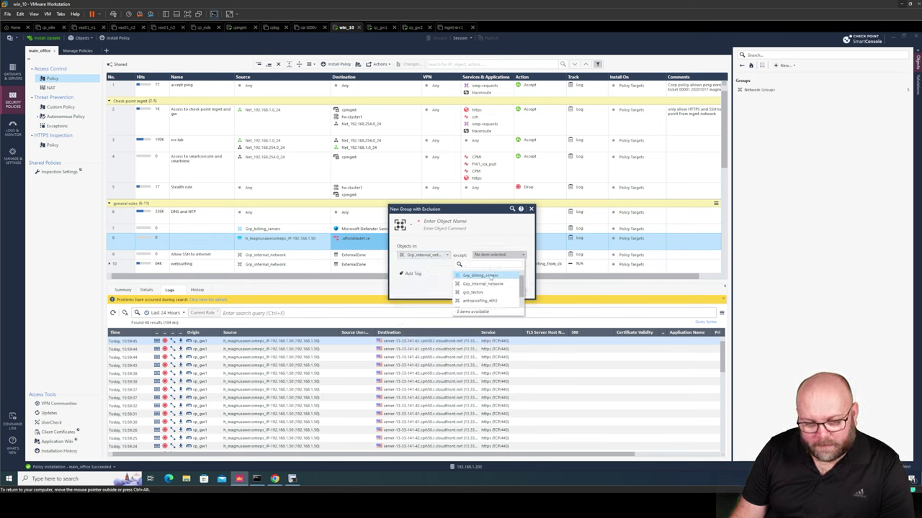
{"action": "left_click", "coordinate": [489, 277]}
{"action": "left_click", "coordinate": [461, 223]}
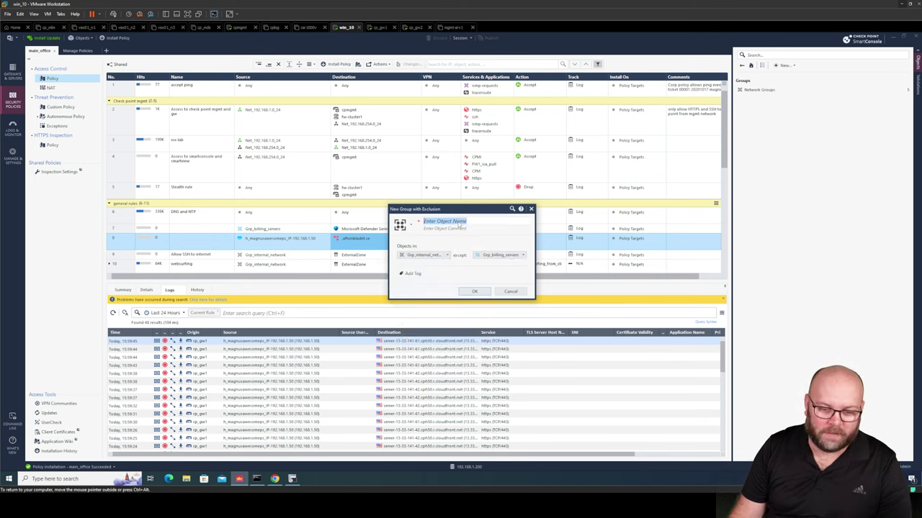
{"action": "type", "text": "grp"}
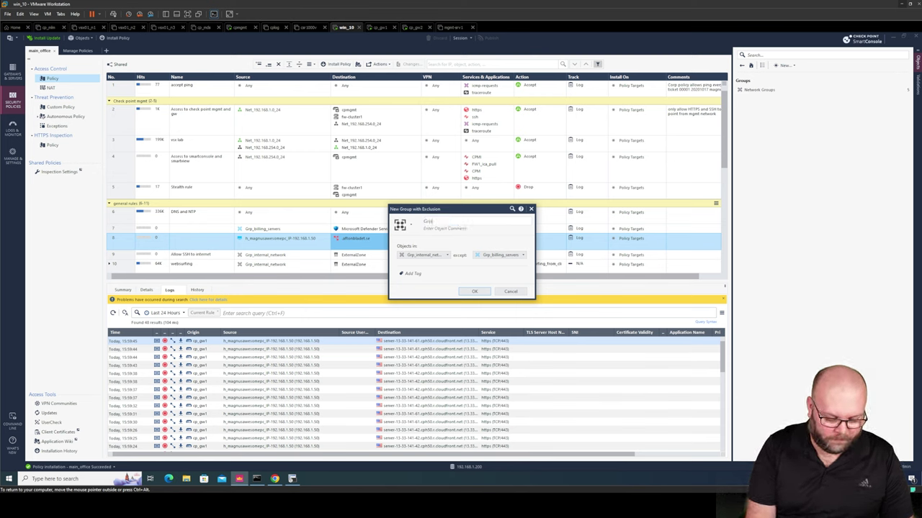
{"action": "type", "text": "_internal"}
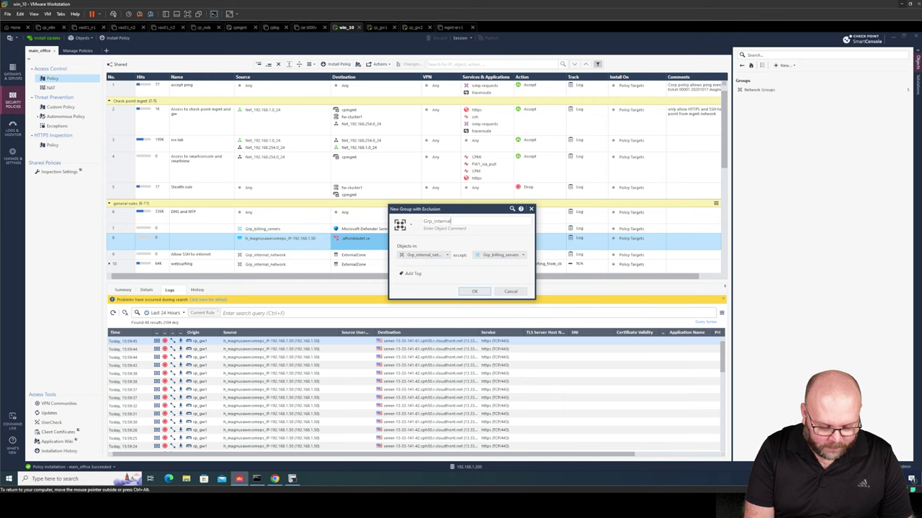
{"action": "type", "text": "net_ex"}
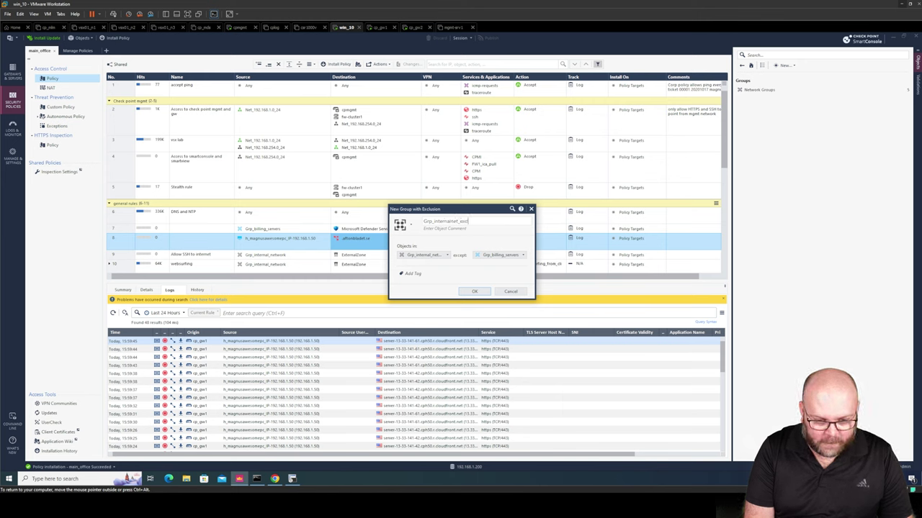
{"action": "type", "text": "cl_billin"}
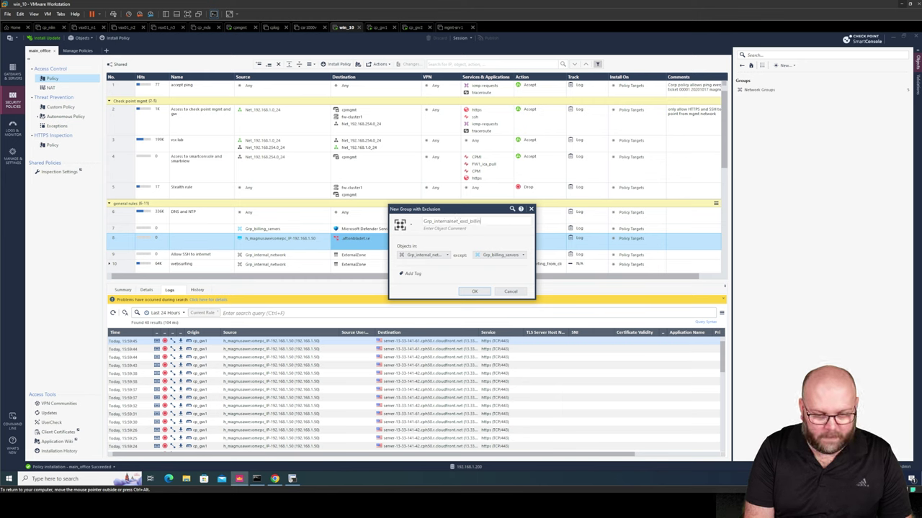
{"action": "type", "text": "g"}
{"action": "key", "text": "Return"}
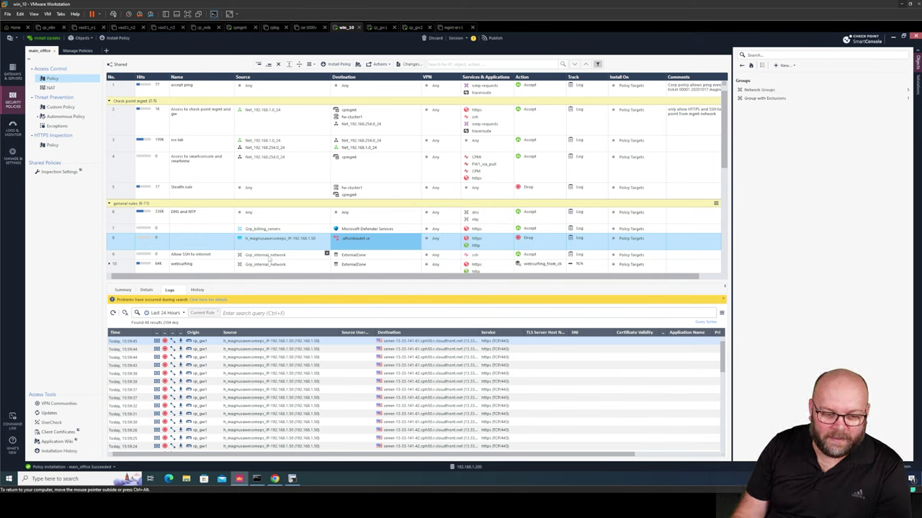
Put Grp_internalnet_excl_billing from the Groups with Exclusion list into rule 8's Source cell
{"action": "left_click", "coordinate": [764, 98]}
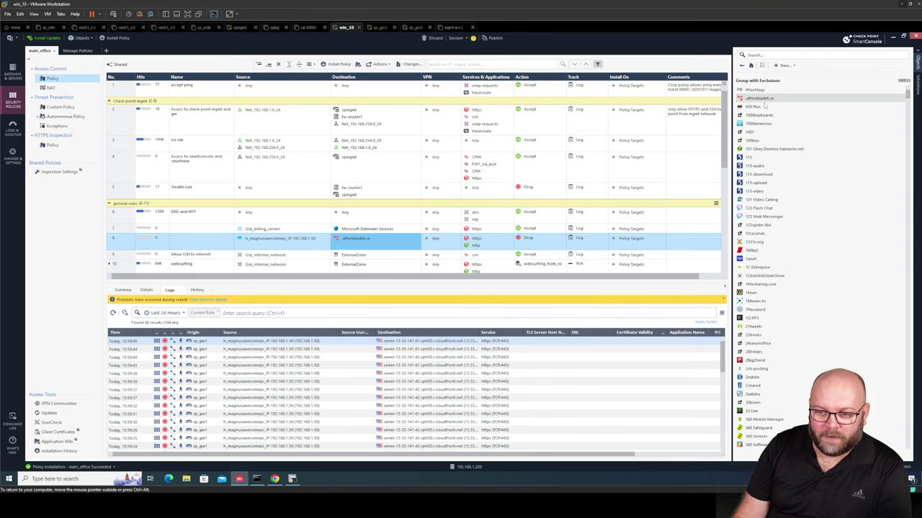
{"action": "left_click", "coordinate": [741, 65]}
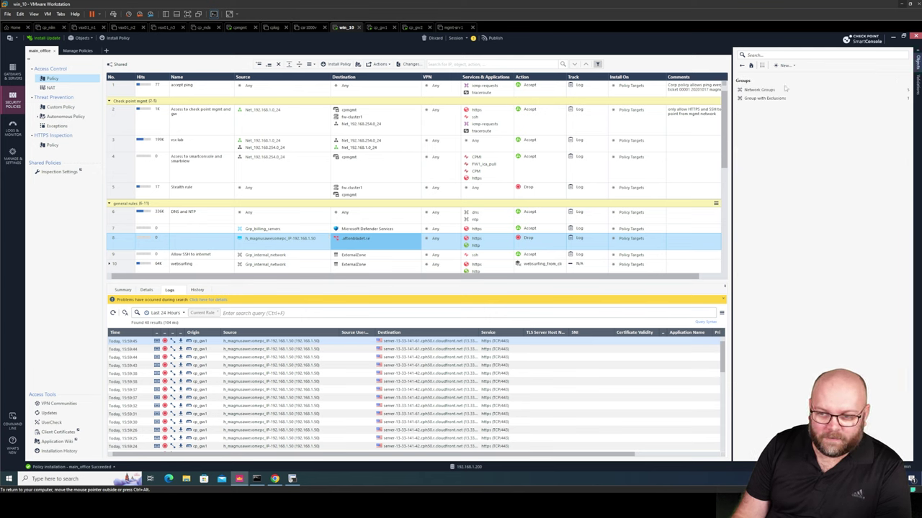
{"action": "left_click", "coordinate": [774, 97]}
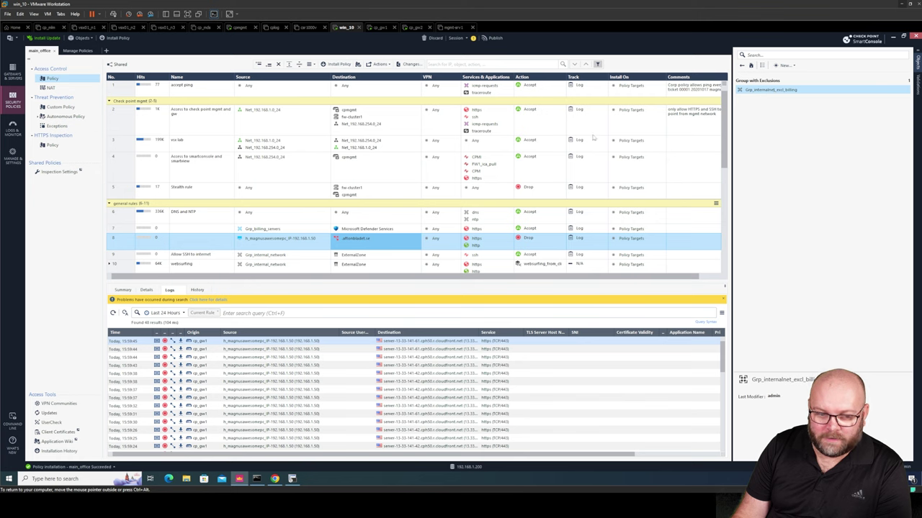
{"action": "left_click_drag", "start_coordinate": [773, 91], "coordinate": [289, 242]}
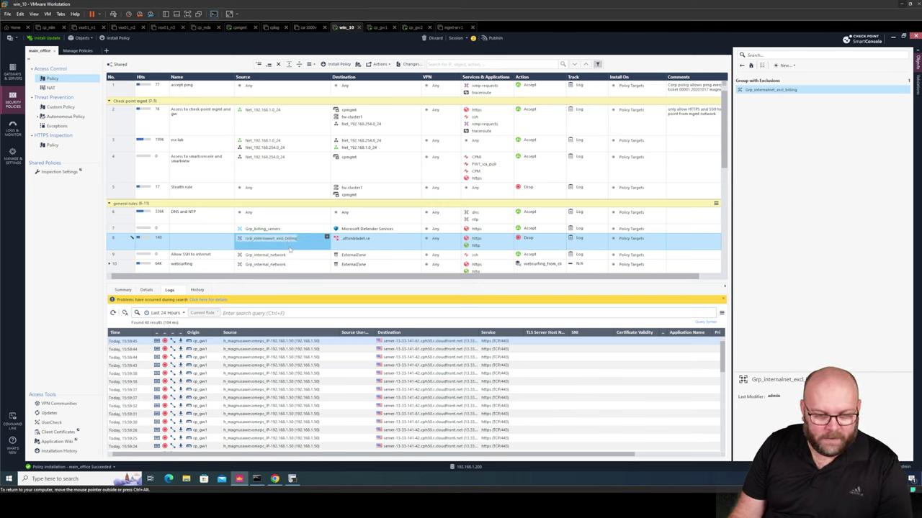
{"action": "mouse_move", "coordinate": [264, 242]}
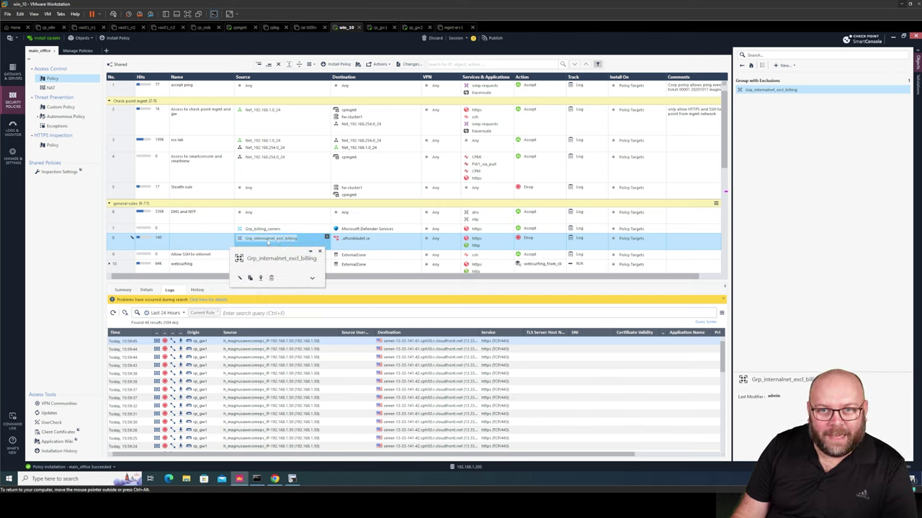
{"action": "left_click", "coordinate": [386, 240]}
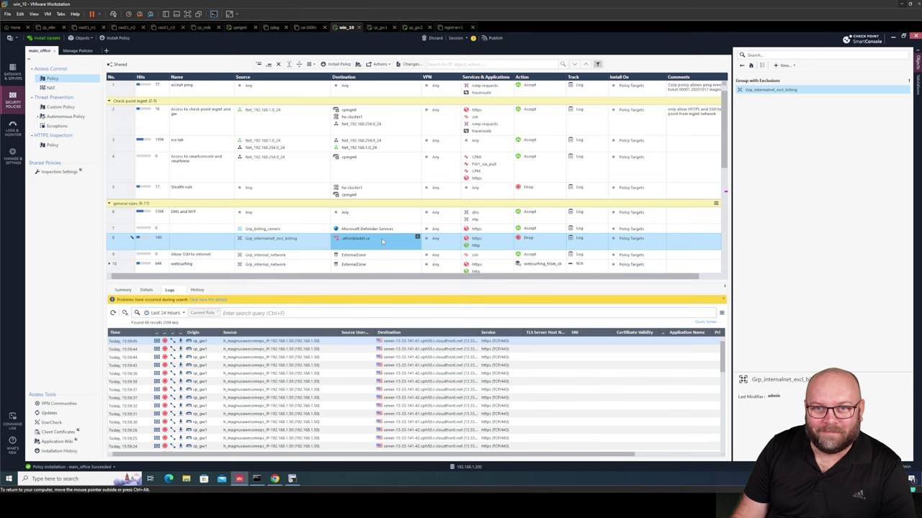
Review Grp_internalnet_excl_billing's except list and cancel its settings without changes
{"action": "double_click", "coordinate": [268, 238]}
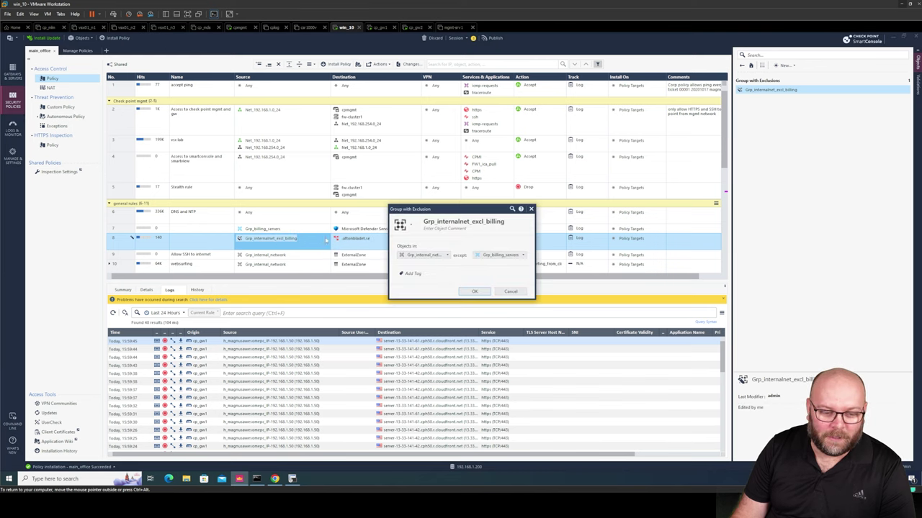
{"action": "left_click", "coordinate": [512, 254]}
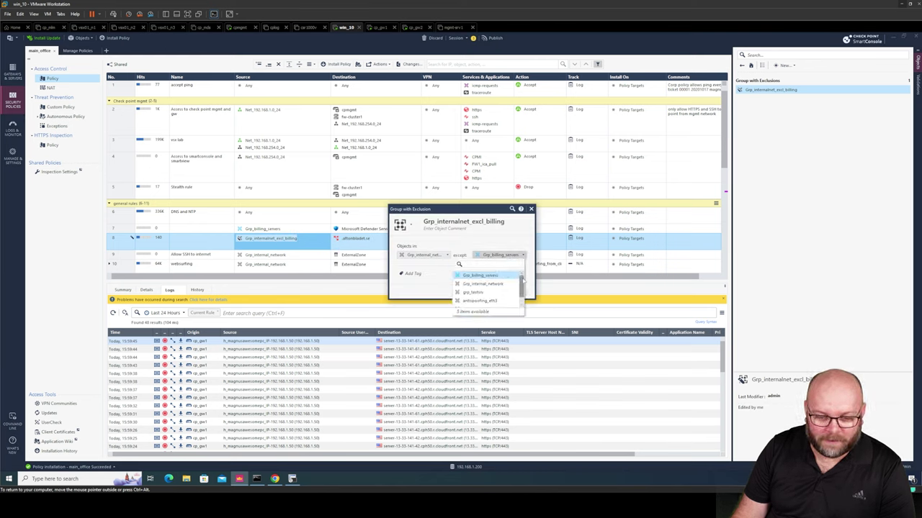
{"action": "left_click_drag", "start_coordinate": [522, 297], "coordinate": [524, 316]}
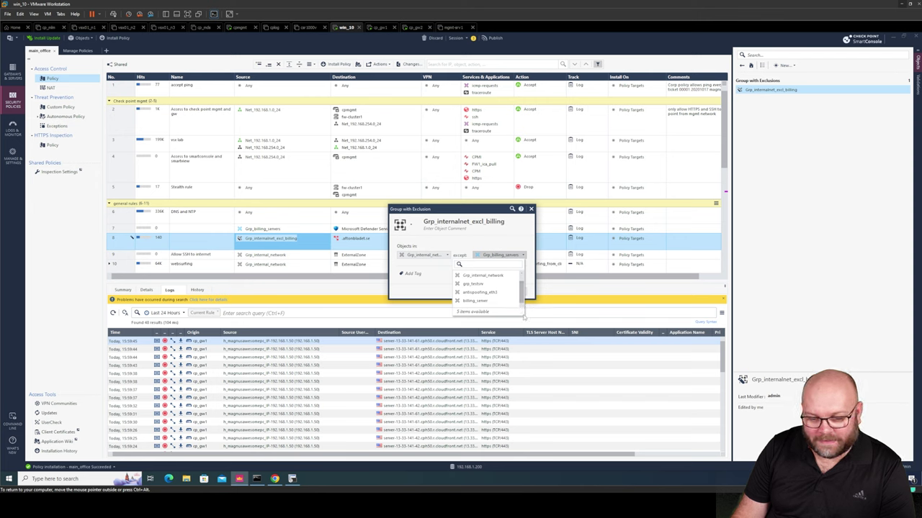
{"action": "left_click", "coordinate": [525, 231]}
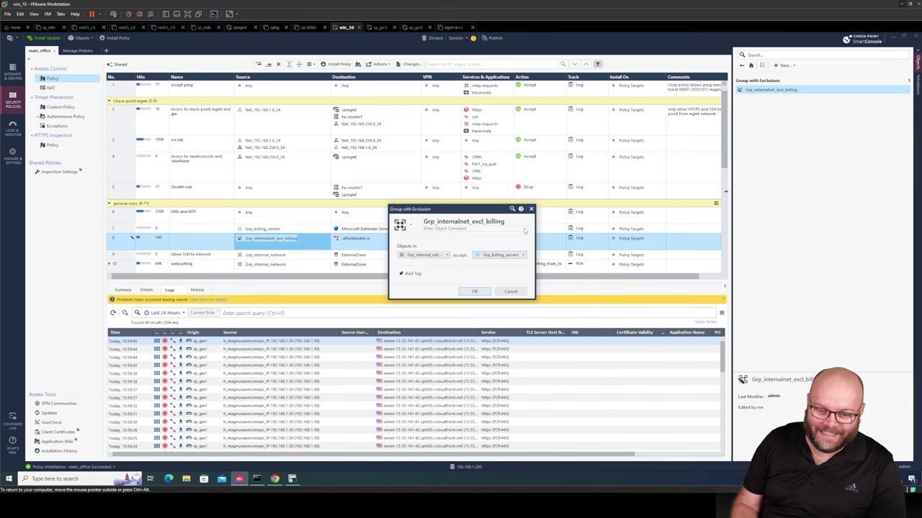
{"action": "left_click", "coordinate": [522, 293]}
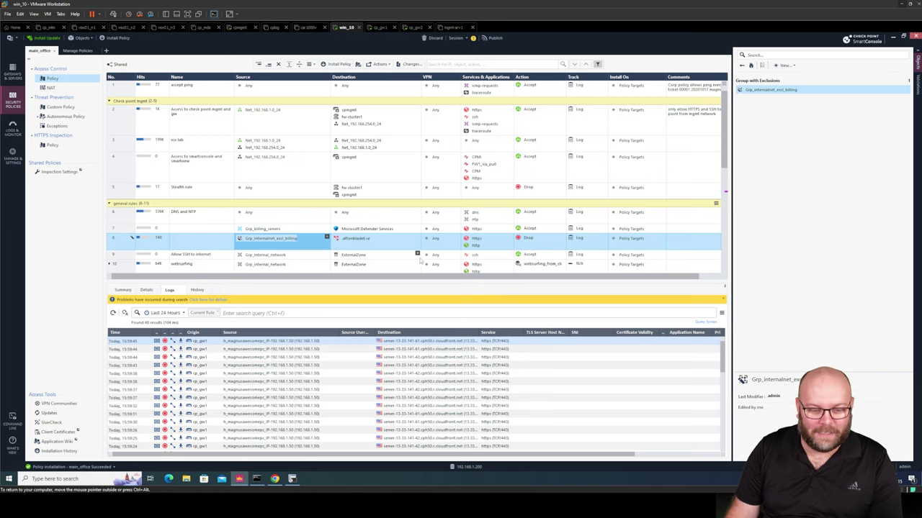
Replace rule 8's source exclusion group with the 192.168.1.50 host, found by name search
{"action": "mouse_move", "coordinate": [277, 242]}
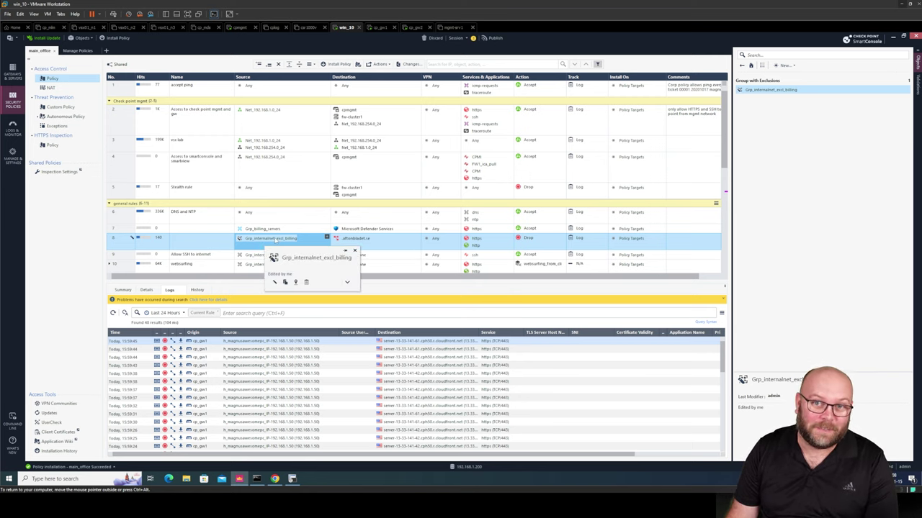
{"action": "key", "text": "Delete"}
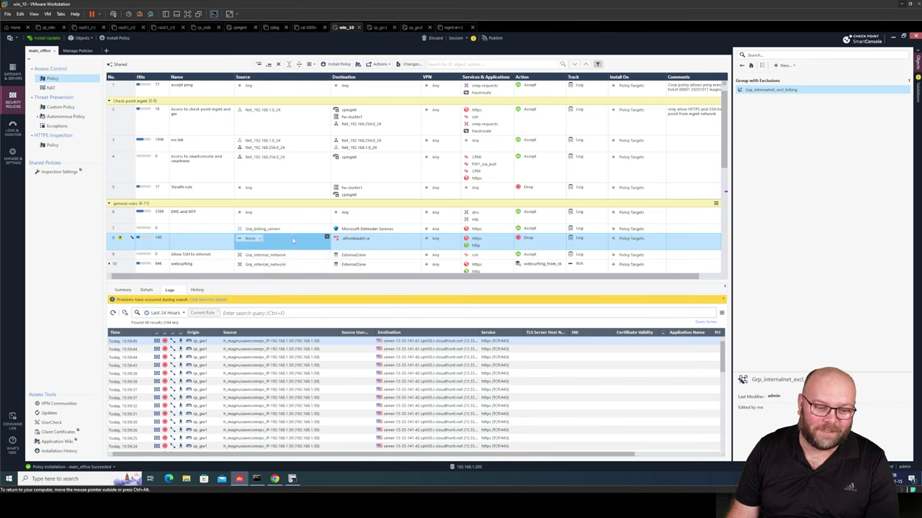
{"action": "left_click", "coordinate": [327, 238]}
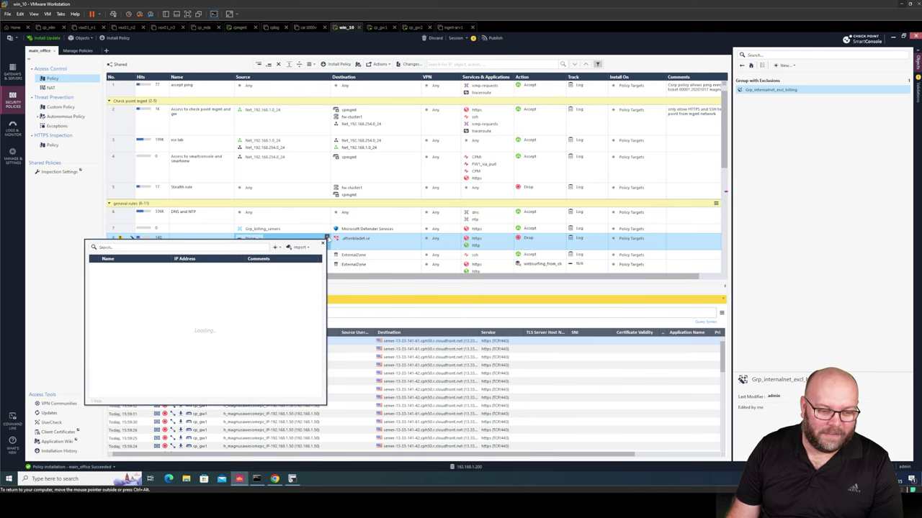
{"action": "left_click", "coordinate": [327, 238]}
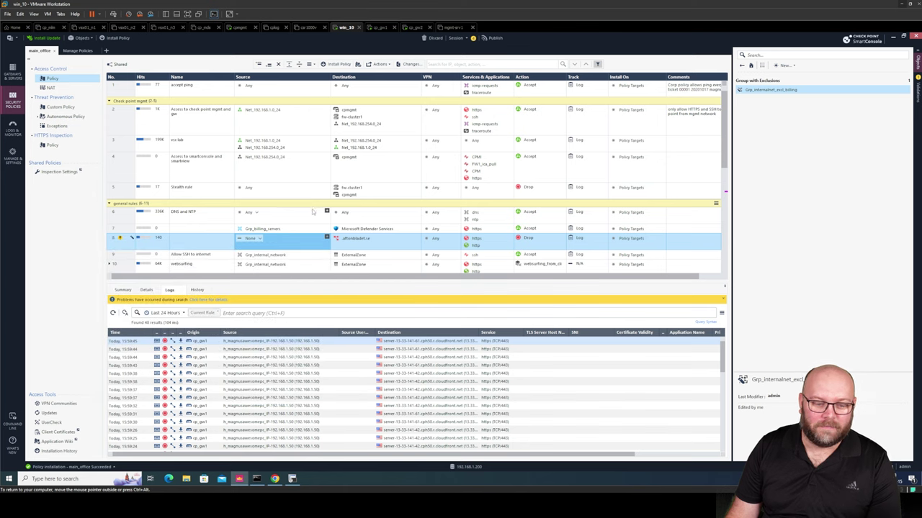
{"action": "left_click", "coordinate": [327, 238]}
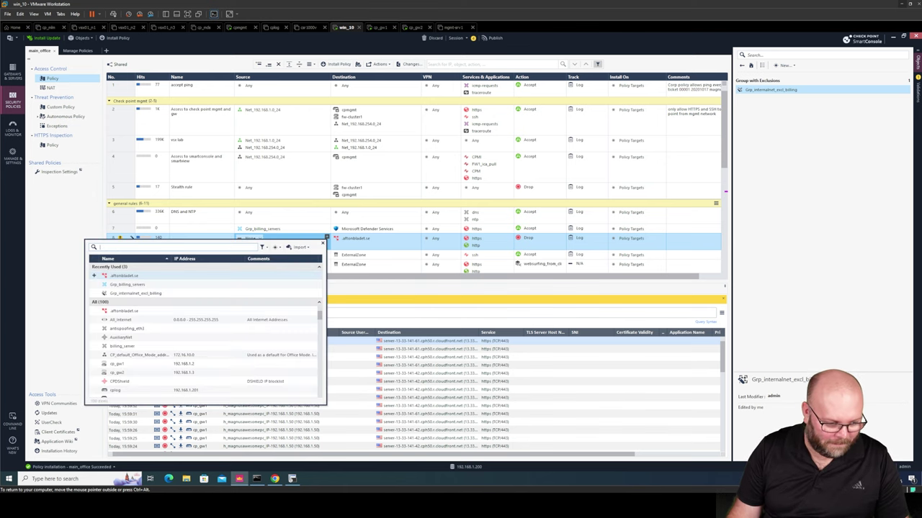
{"action": "type", "text": "magnus"}
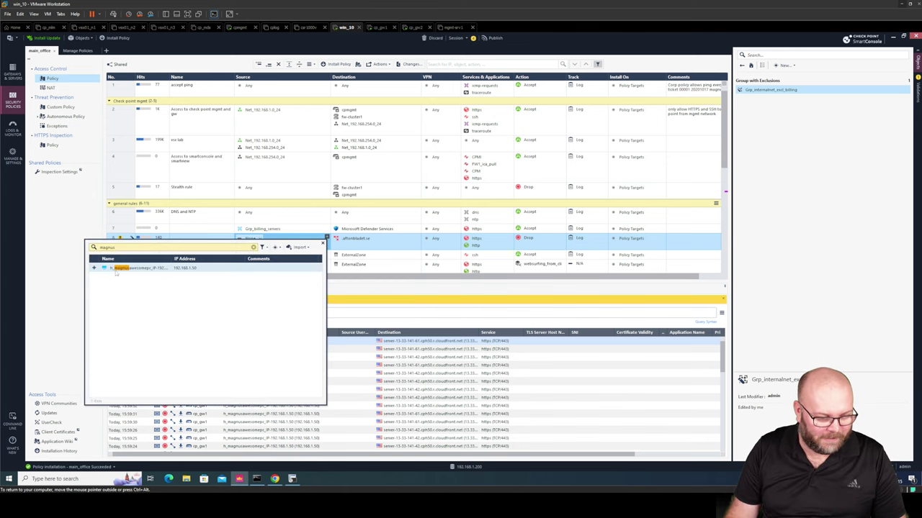
{"action": "double_click", "coordinate": [130, 268]}
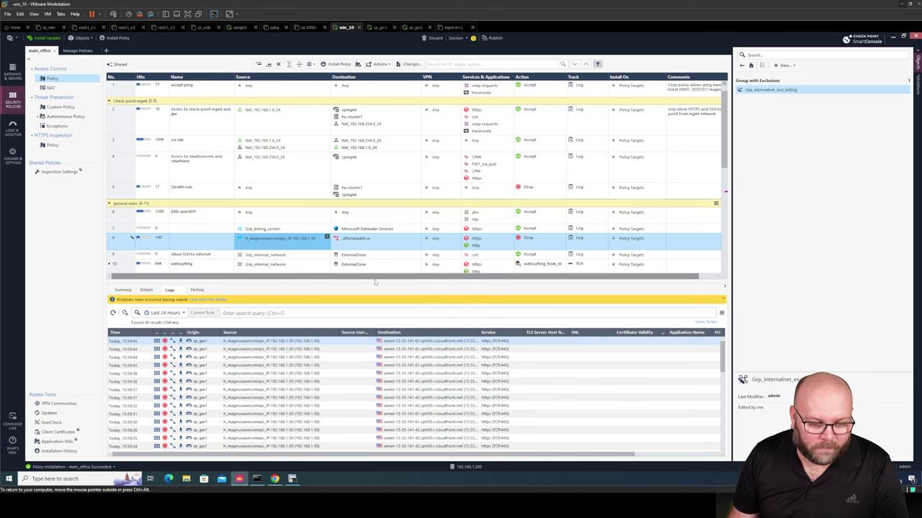
Select rule 9 'Allow SSH to internet' and pick fw-cluster1 under Gateways and Servers
{"action": "left_click_drag", "start_coordinate": [371, 284], "coordinate": [371, 341]}
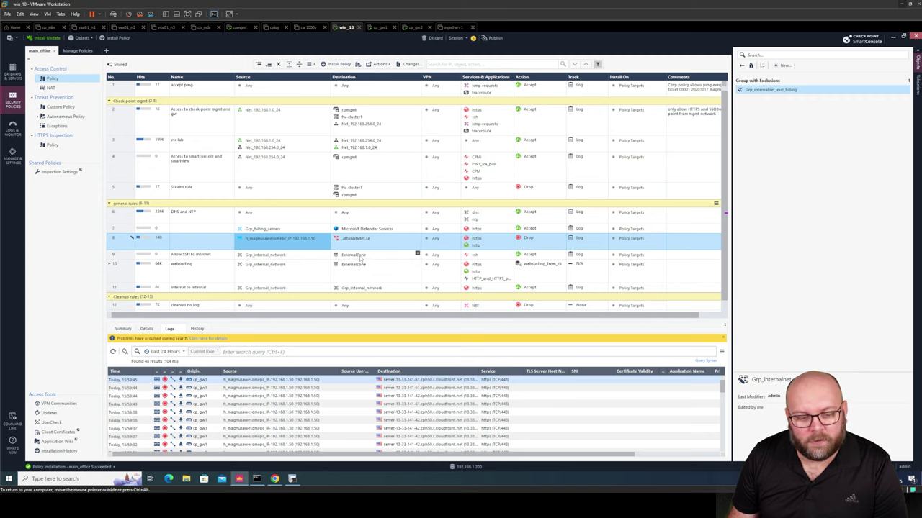
{"action": "left_click", "coordinate": [358, 258]}
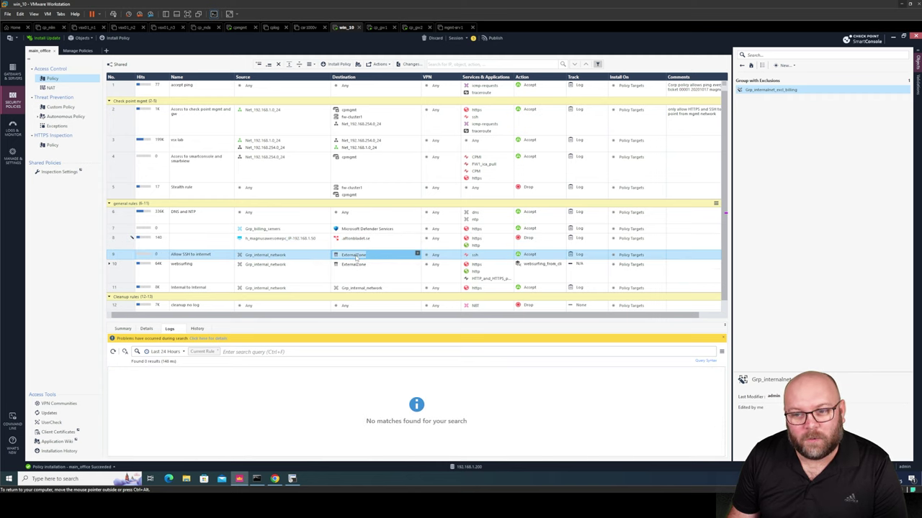
{"action": "left_click", "coordinate": [741, 66]}
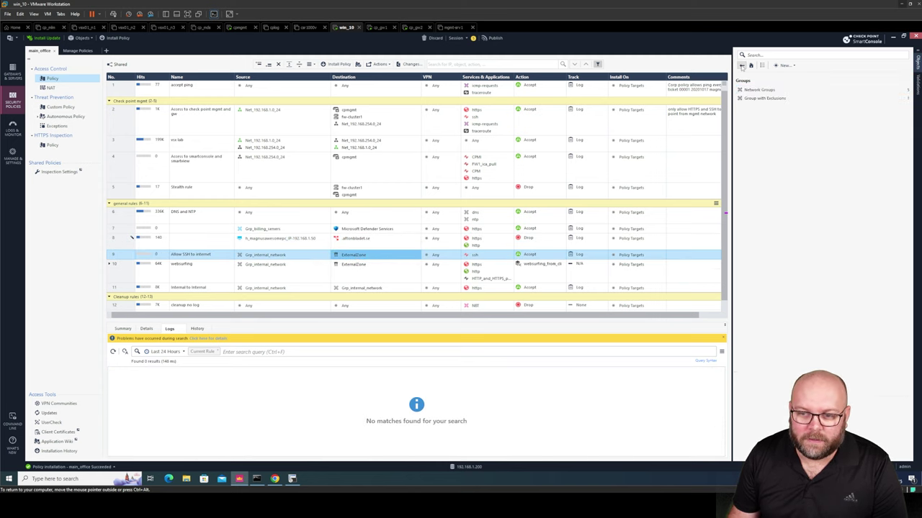
{"action": "left_click", "coordinate": [741, 65]}
{"action": "left_click", "coordinate": [752, 89]}
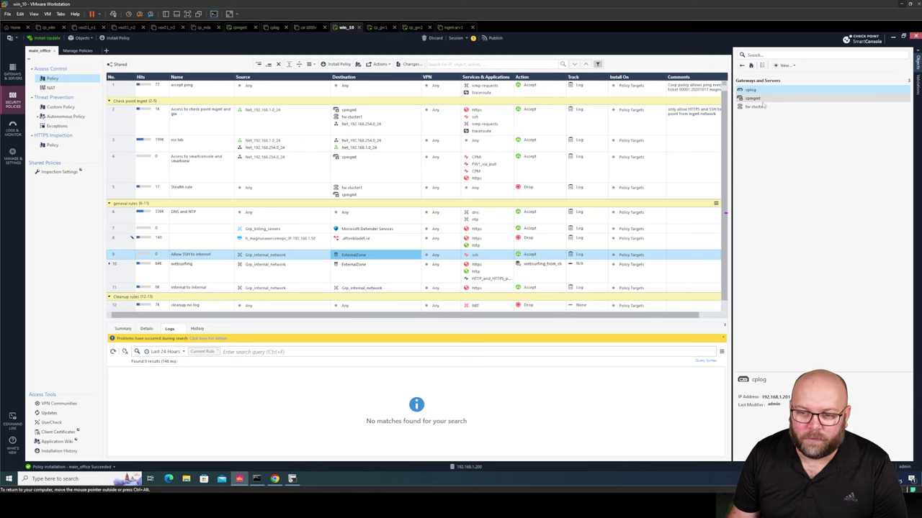
{"action": "left_click", "coordinate": [763, 106]}
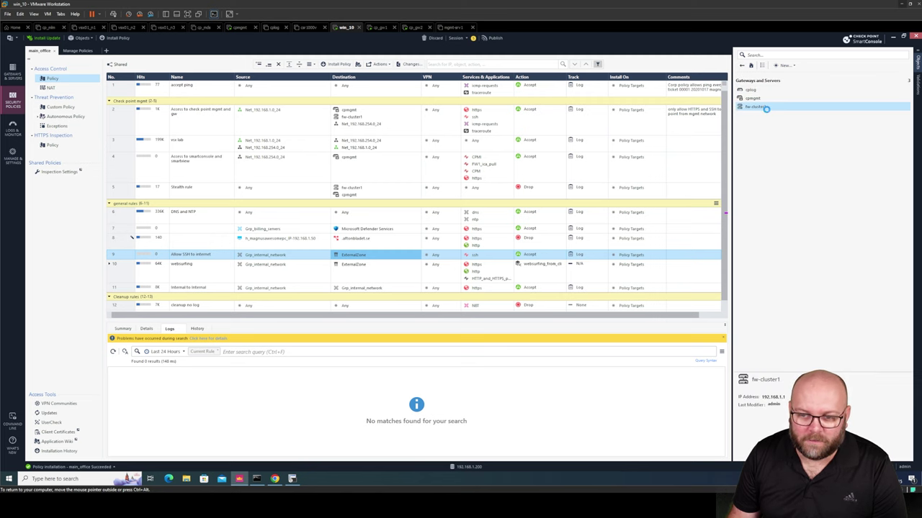
Check that fw-cluster1's eth0 topology zone is ExternalZone, then cancel all dialogs unchanged
{"action": "left_click", "coordinate": [343, 159]}
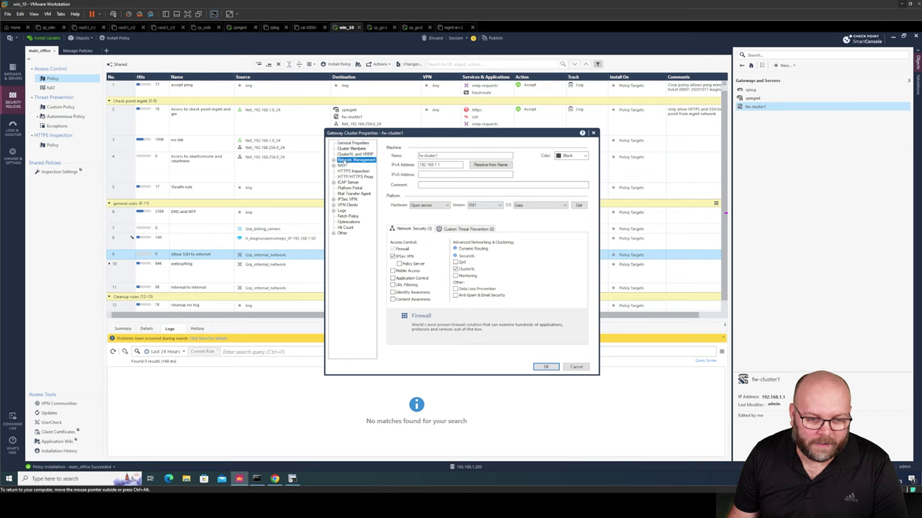
{"action": "left_click_drag", "start_coordinate": [406, 134], "coordinate": [489, 133]}
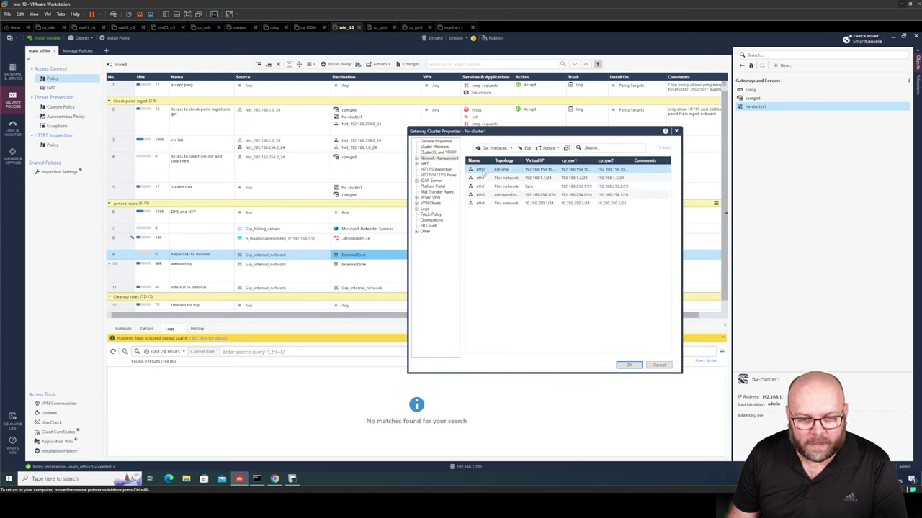
{"action": "left_click", "coordinate": [526, 148]}
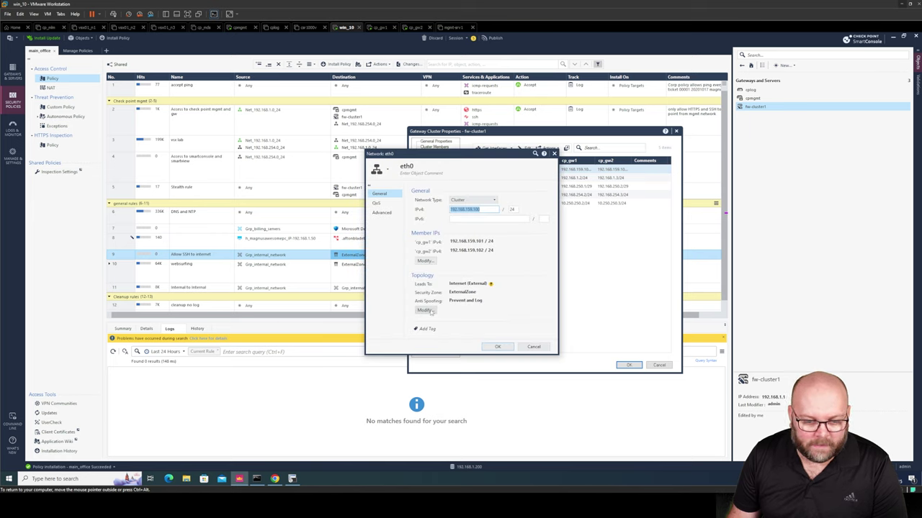
{"action": "left_click", "coordinate": [426, 310]}
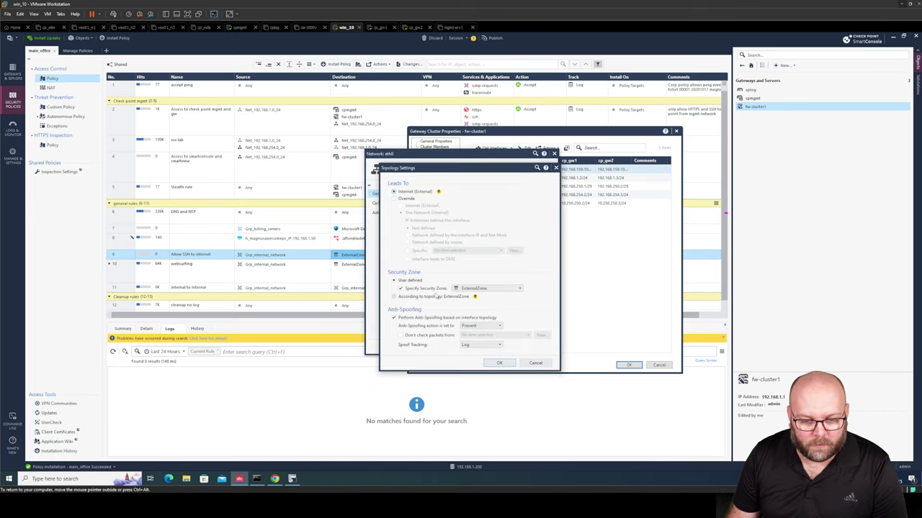
{"action": "left_click", "coordinate": [504, 288]}
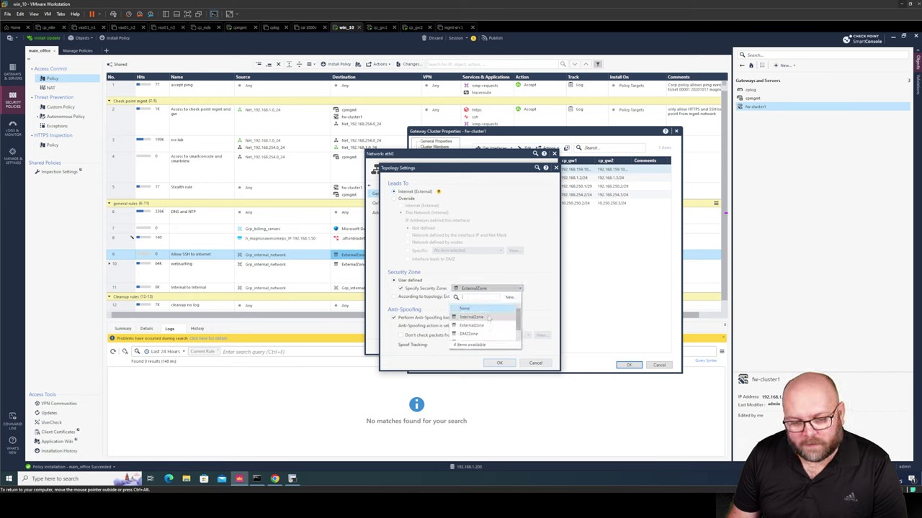
{"action": "left_click", "coordinate": [549, 302]}
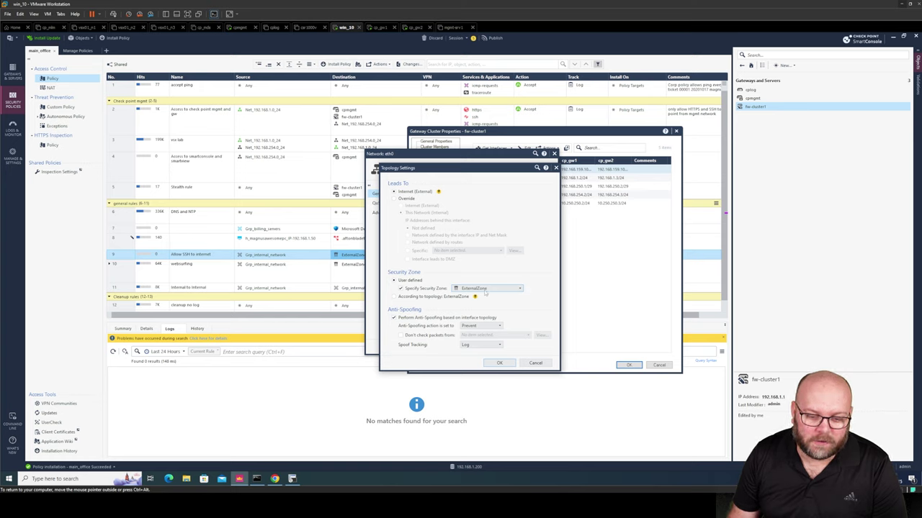
{"action": "left_click", "coordinate": [535, 363]}
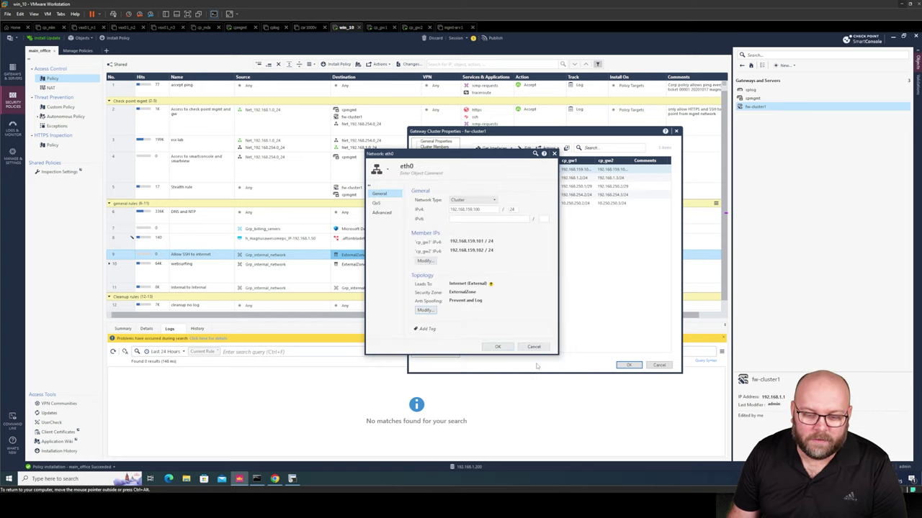
{"action": "left_click", "coordinate": [533, 346]}
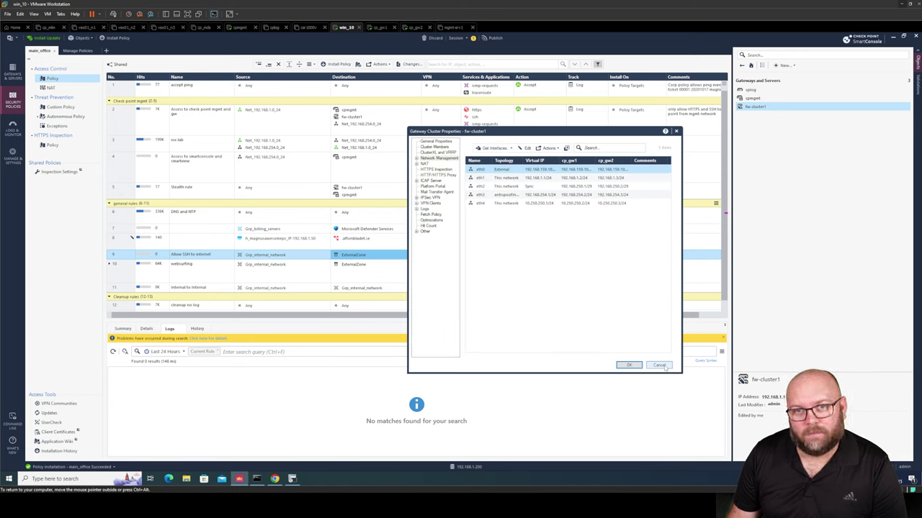
{"action": "left_click", "coordinate": [659, 365]}
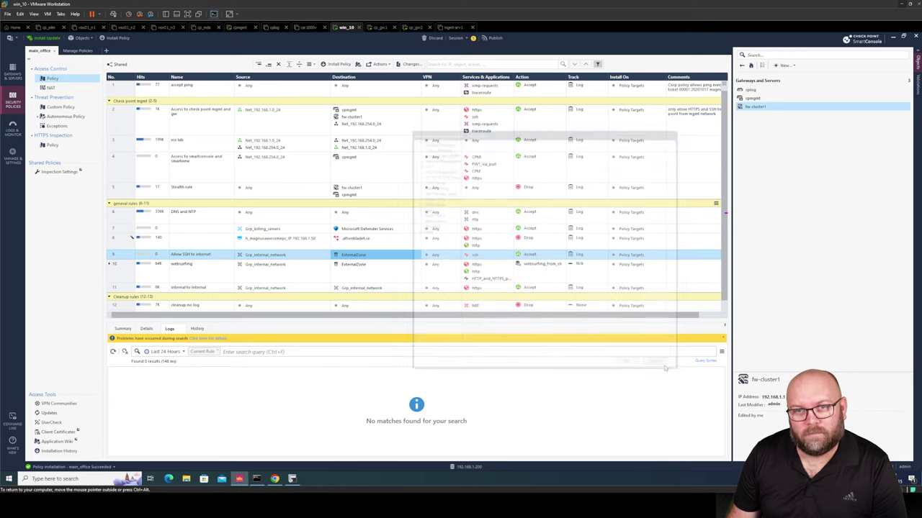
{"action": "left_click", "coordinate": [416, 254]}
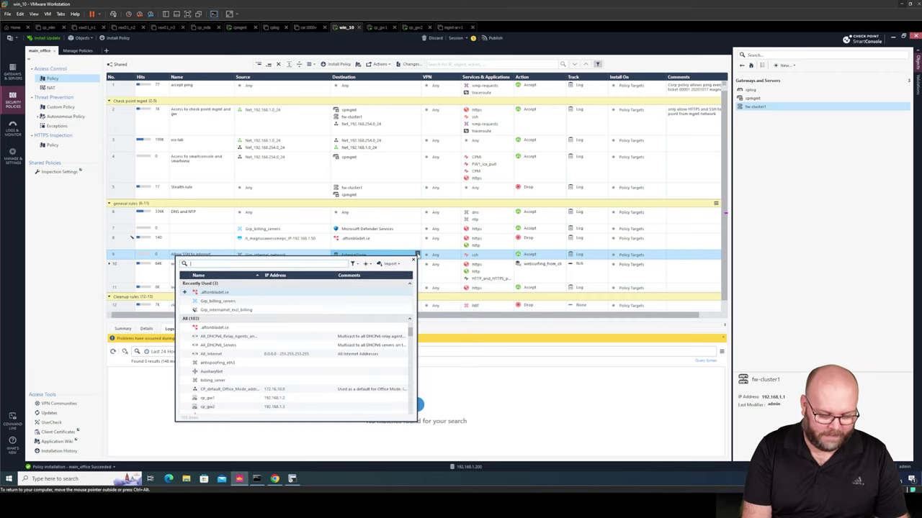
{"action": "type", "text": "internet"}
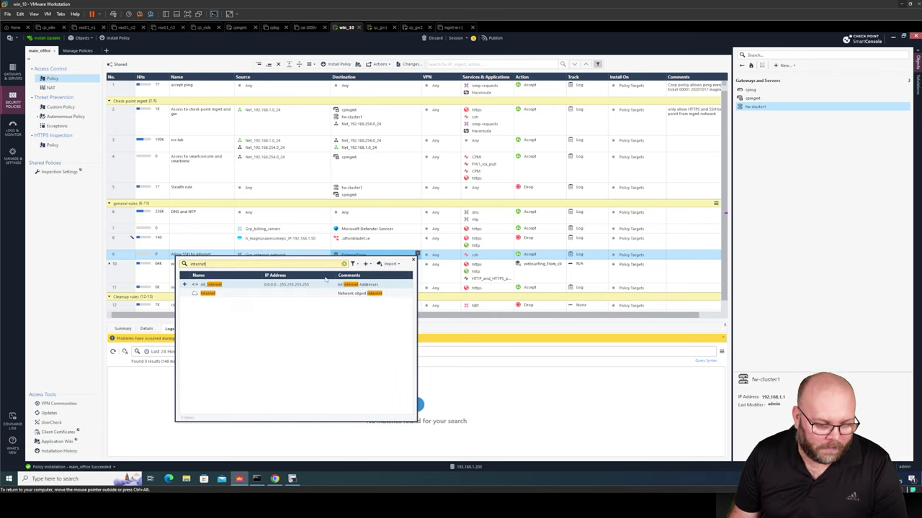
{"action": "left_click", "coordinate": [220, 294]}
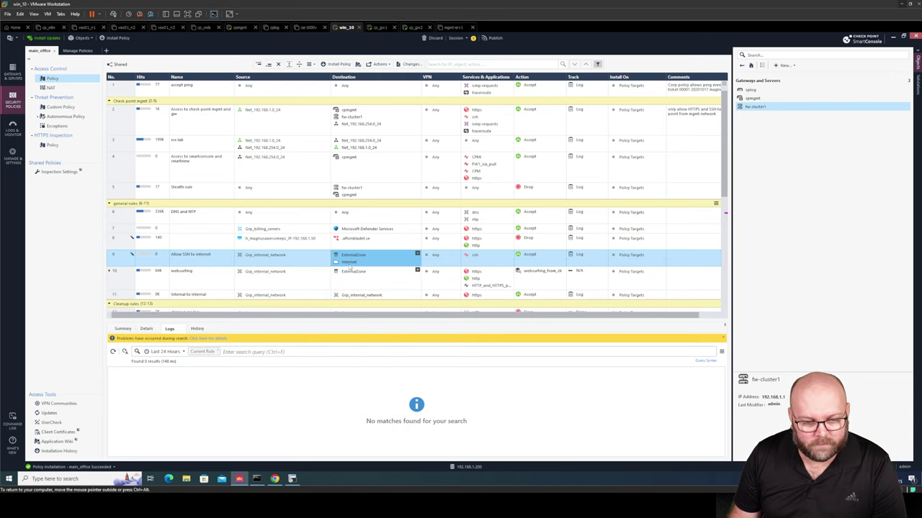
{"action": "mouse_move", "coordinate": [351, 264]}
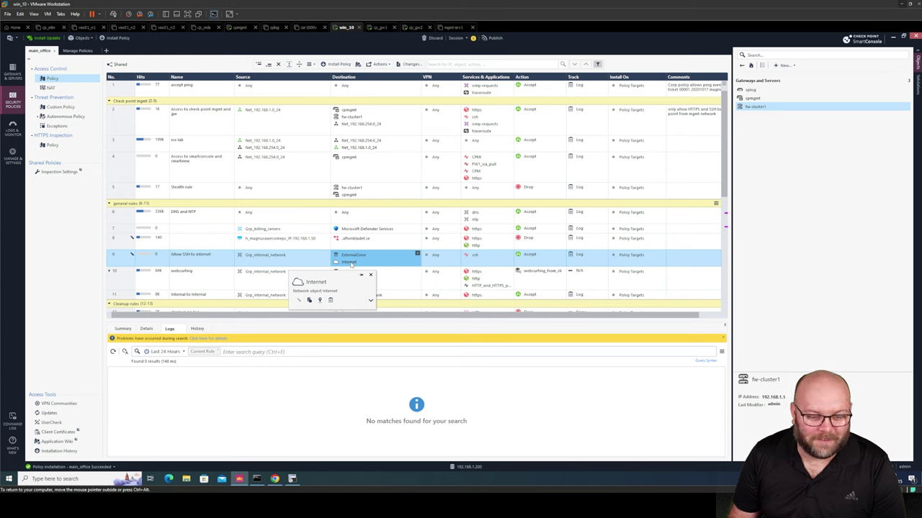
{"action": "key", "text": "Delete"}
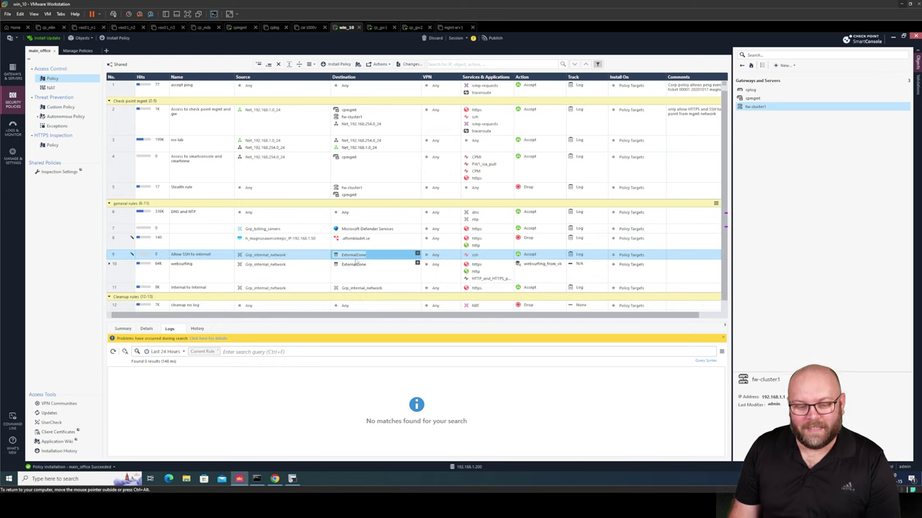